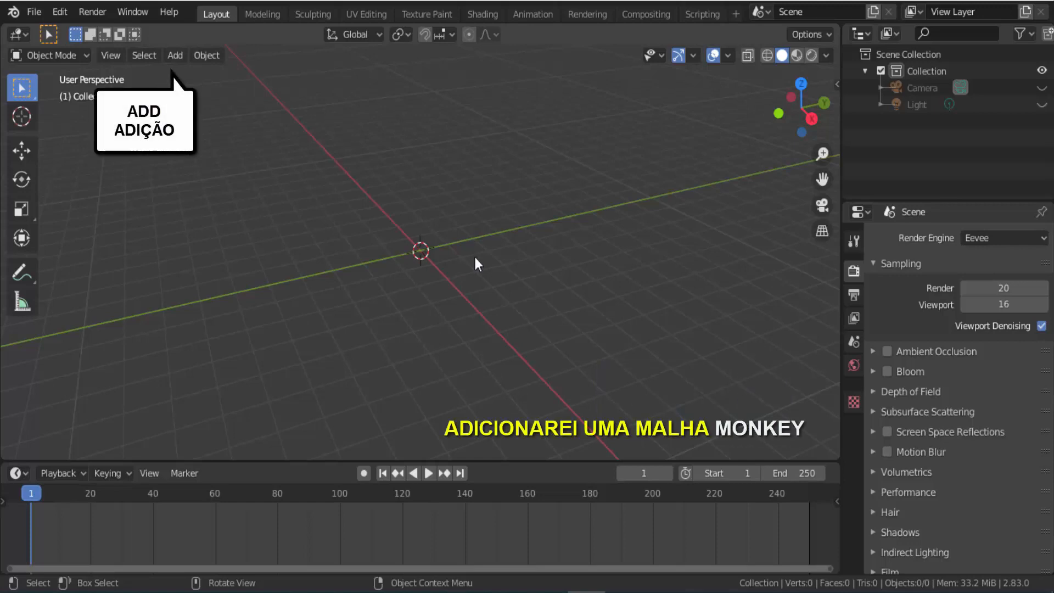
- Add a Monkey mesh at the scene's origin and smooth it with a level 3 subdivision surface
left_click(175, 55)
mouse_move(239, 79)
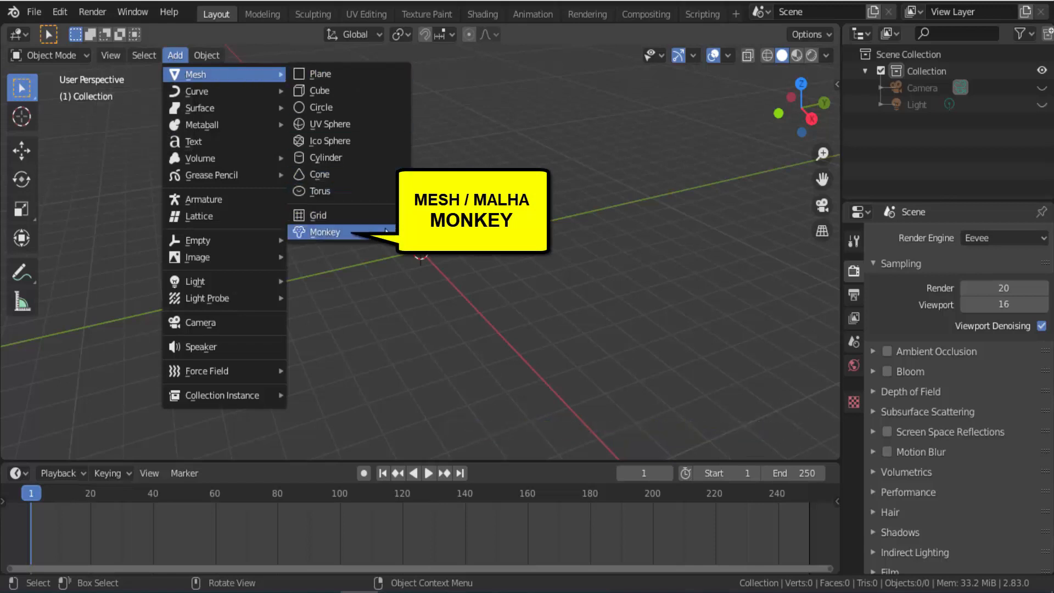
left_click(372, 241)
scroll(733, 340, "up", 6)
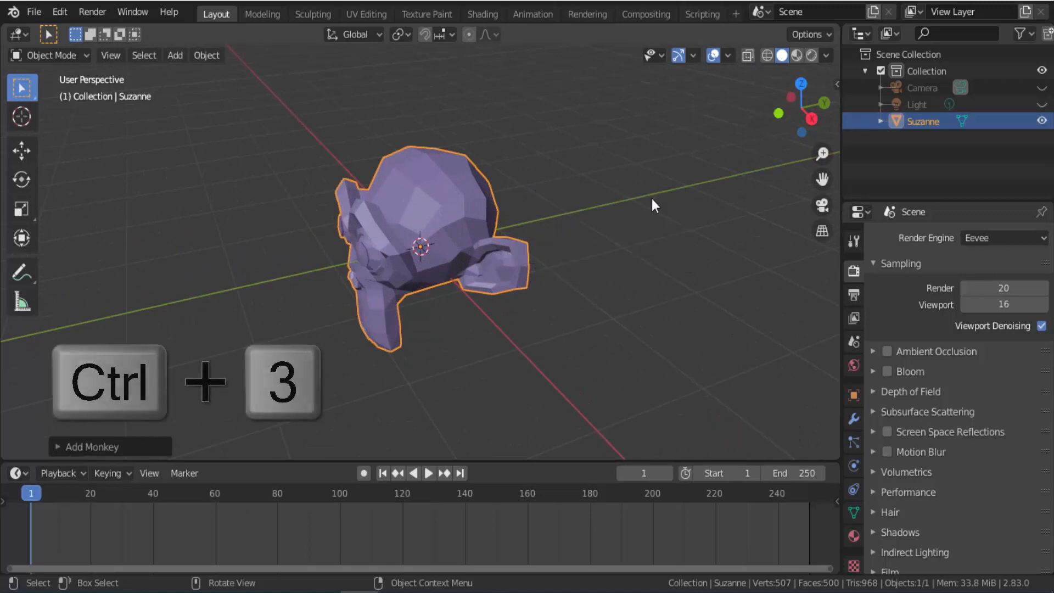
key("ctrl+3")
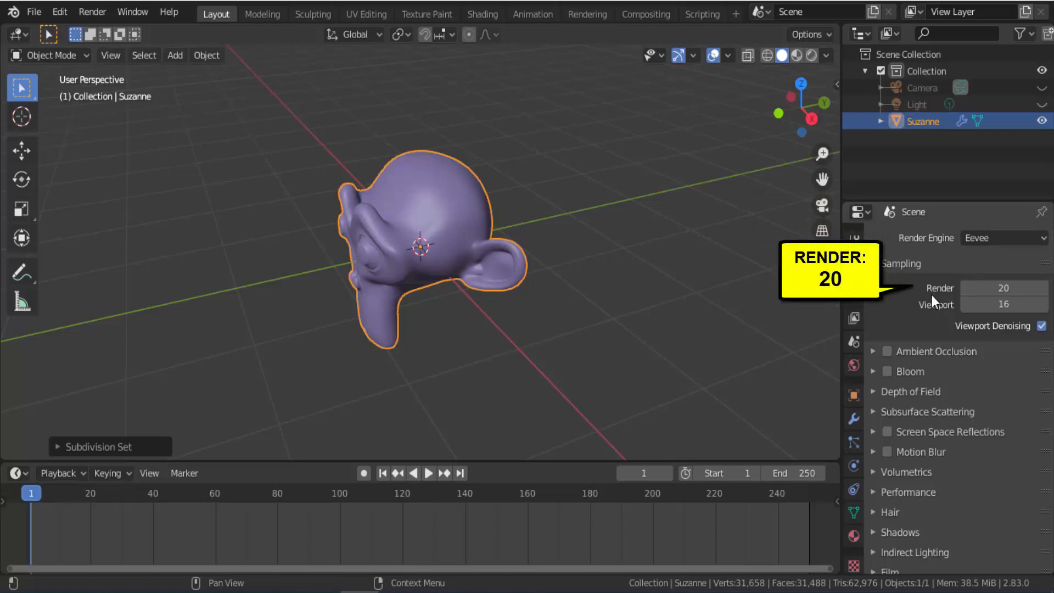
- Set the Eevee viewport sampling to 20
left_click(989, 303)
type("20")
key("Return")
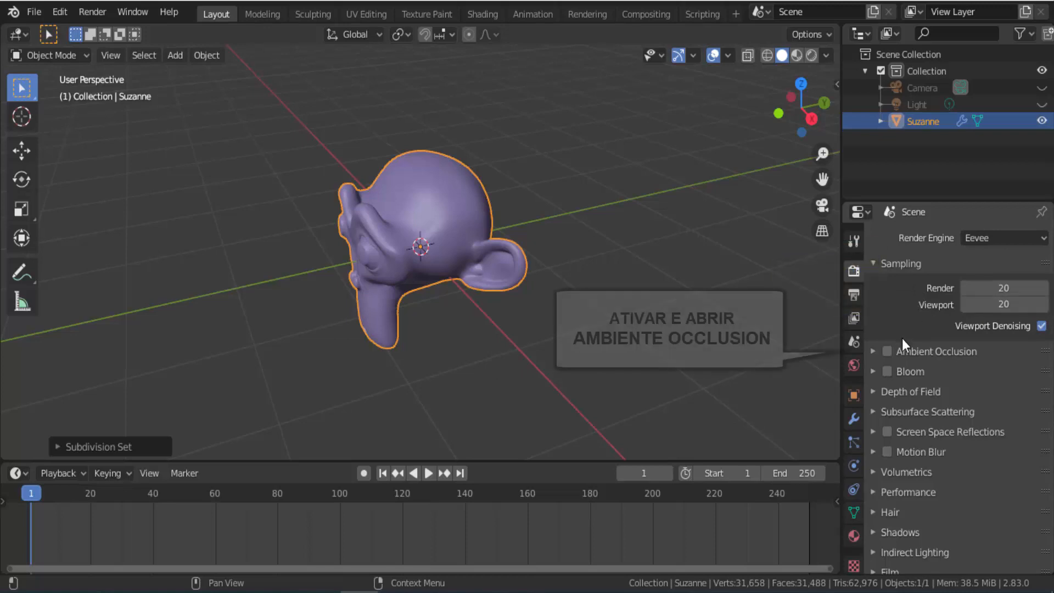
- Enable Ambient Occlusion with a distance of 1 m, and turn on Bloom in the render settings
left_click(887, 351)
left_click(873, 351)
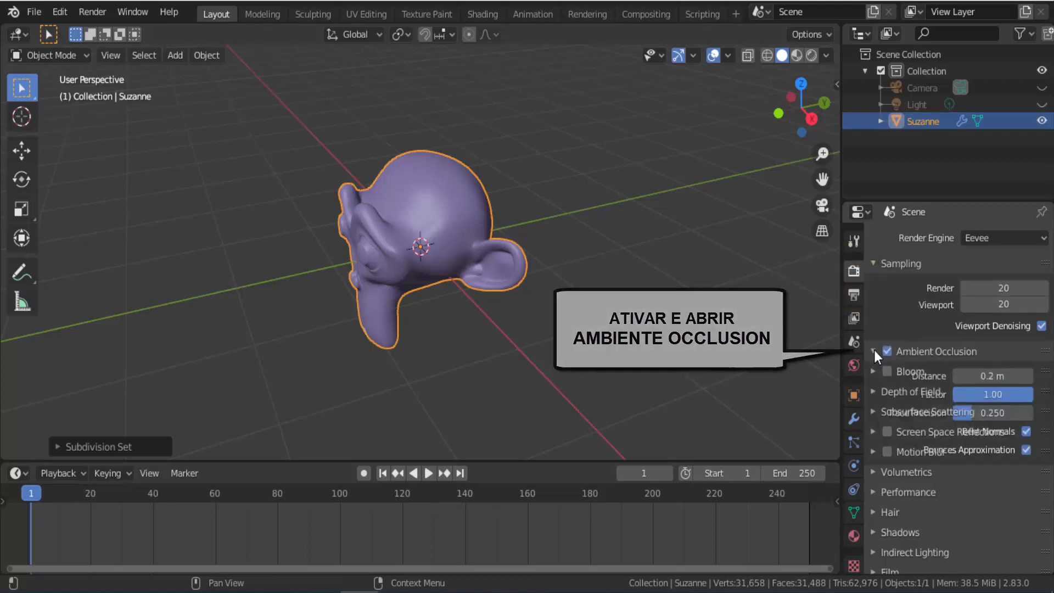
left_click(993, 376)
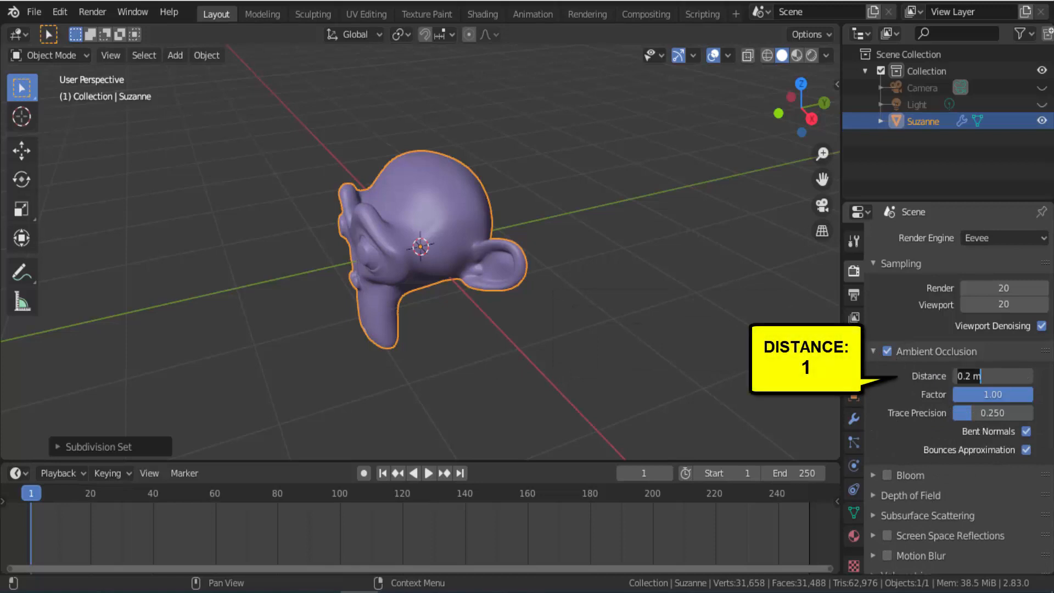
type("1")
key("Return")
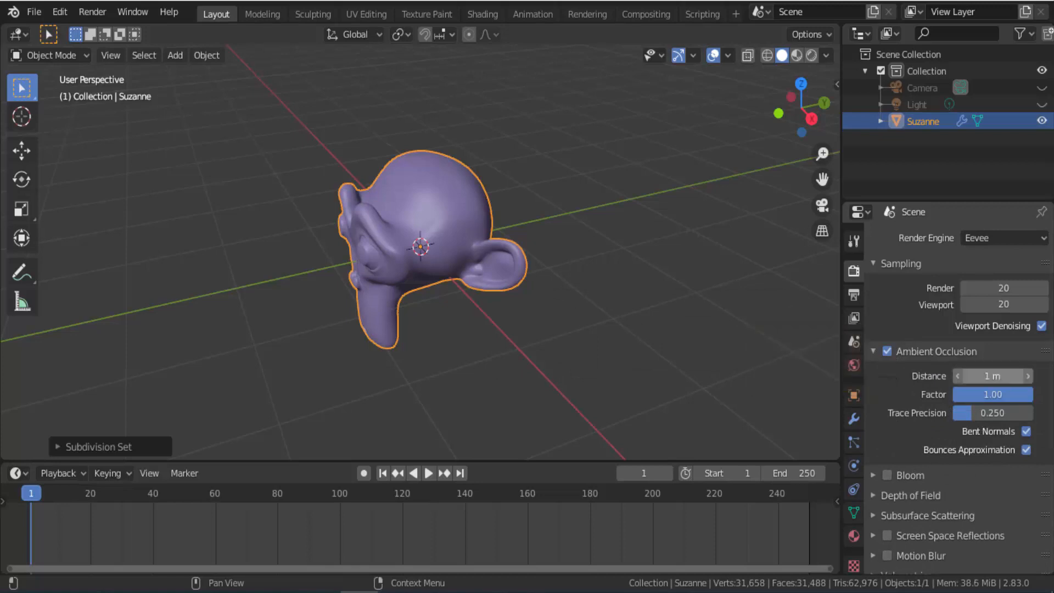
left_click(874, 350)
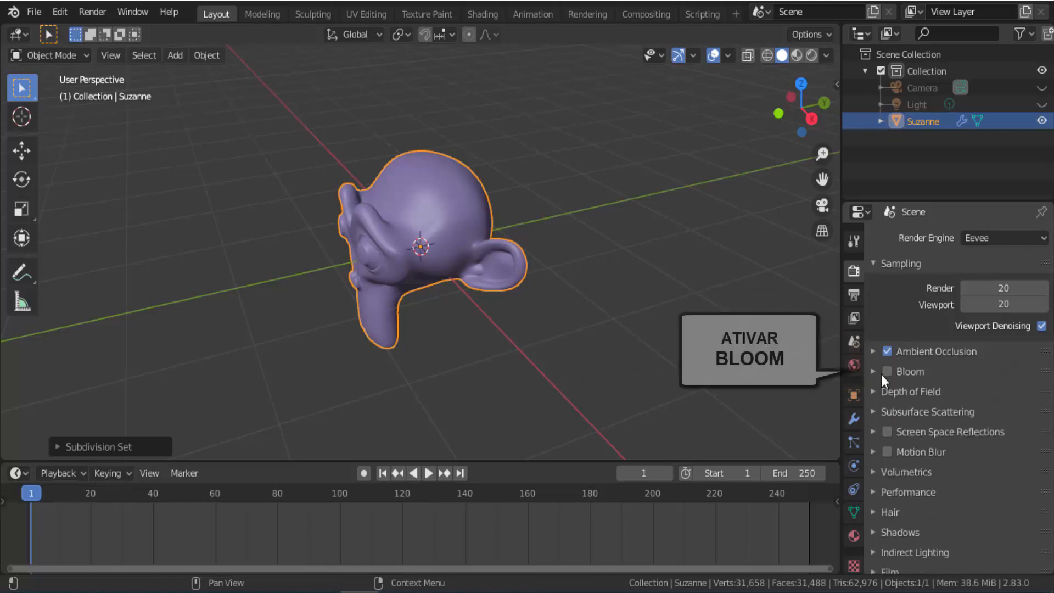
left_click(887, 371)
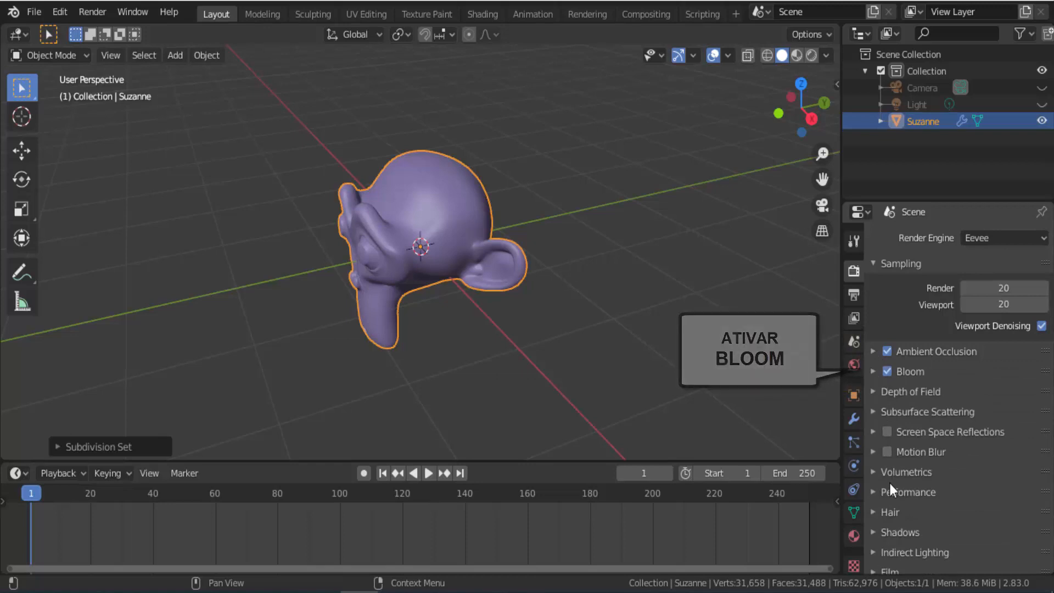
- Set the Color Management look to Very High Contrast in the render settings
scroll(890, 483, "down", 4)
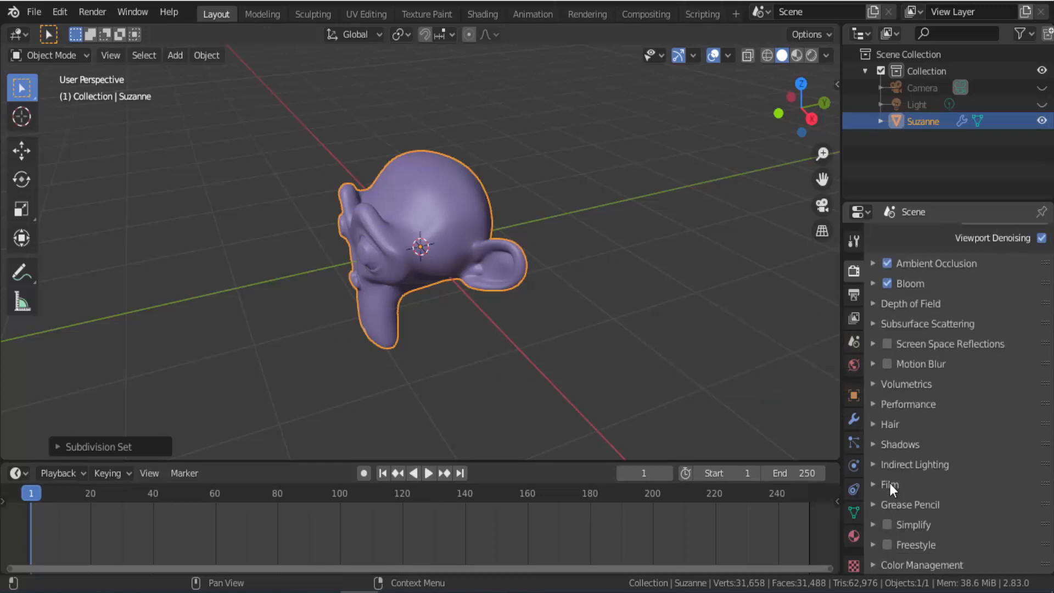
left_click(873, 565)
scroll(920, 529, "down", 7)
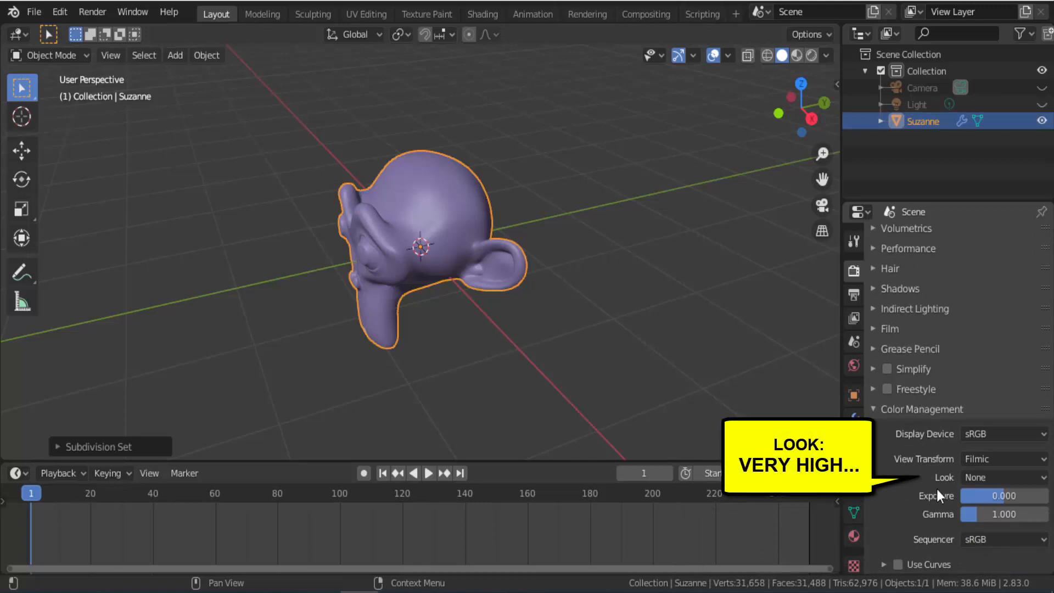
left_click(1042, 479)
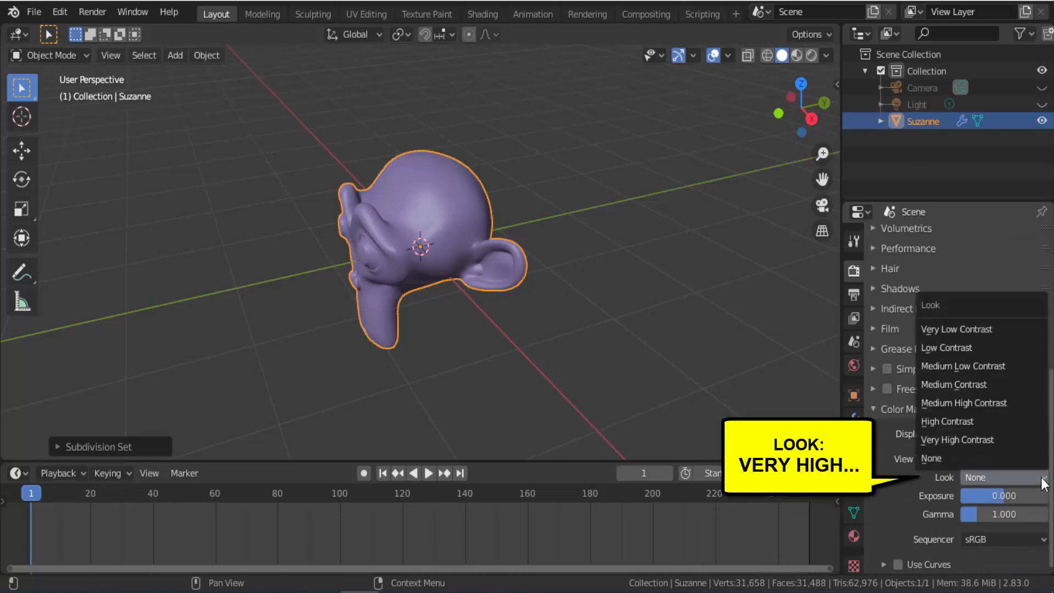
left_click(993, 439)
- Create a new material for the monkey mesh
scroll(938, 463, "up", 9)
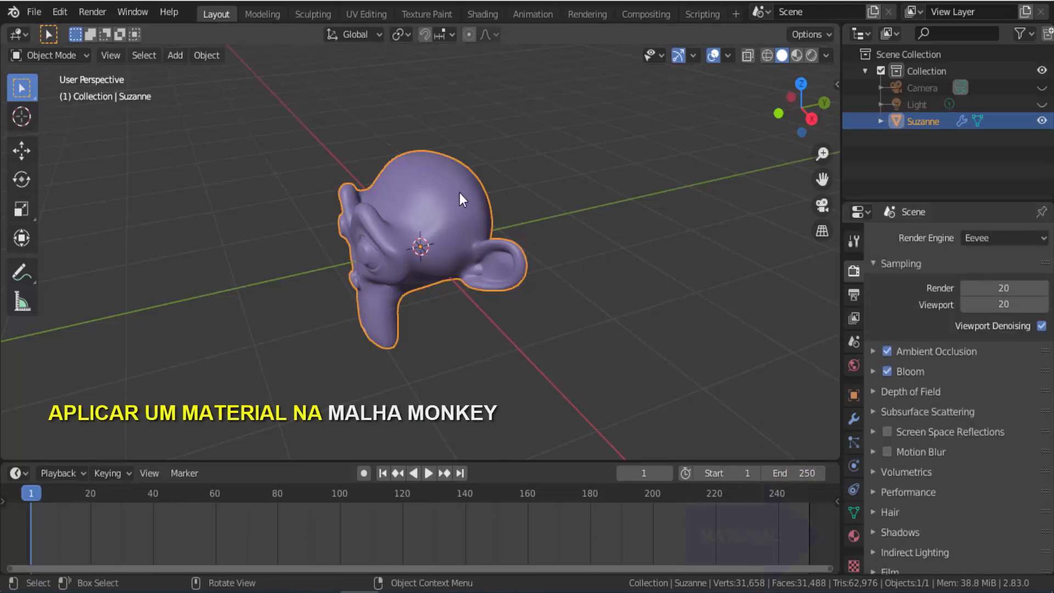
left_click(851, 536)
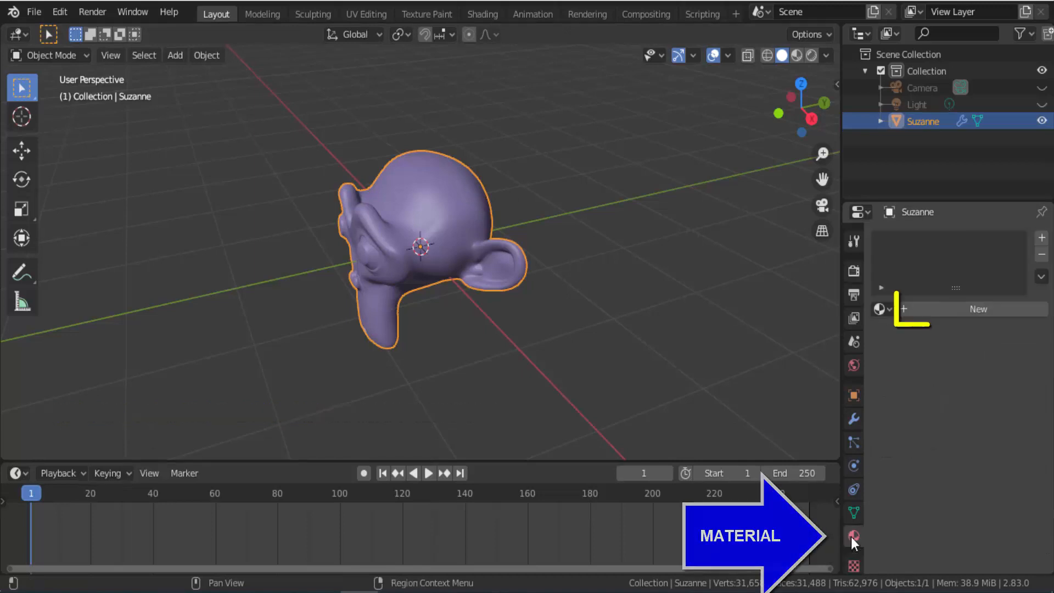
left_click(977, 307)
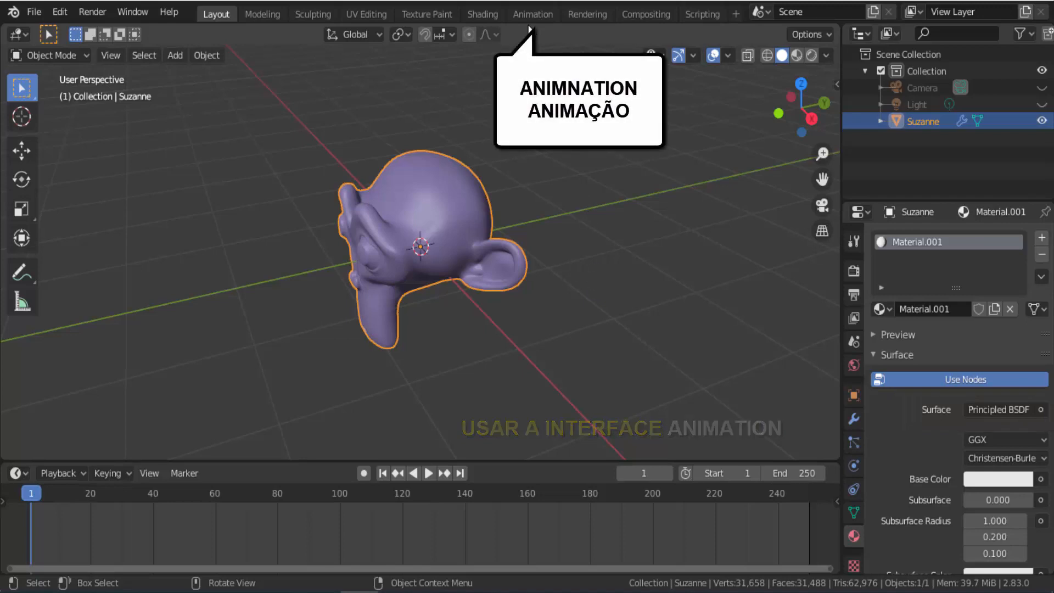
- Switch to the Animation workspace and show a close-up front view of the monkey in Material Preview shading
left_click(532, 15)
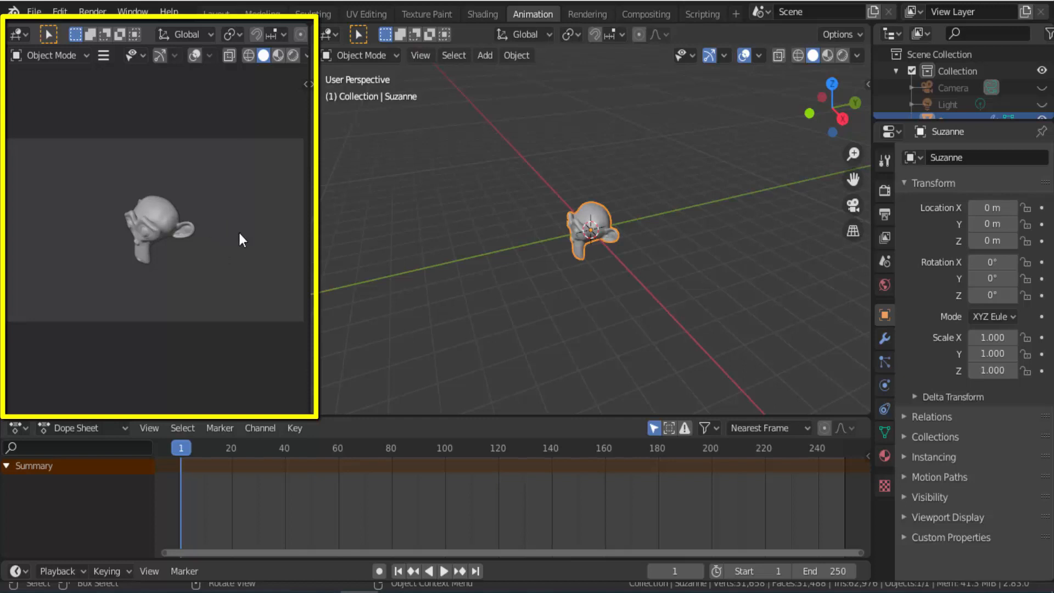
middle_click_drag(238, 233, 31, 180)
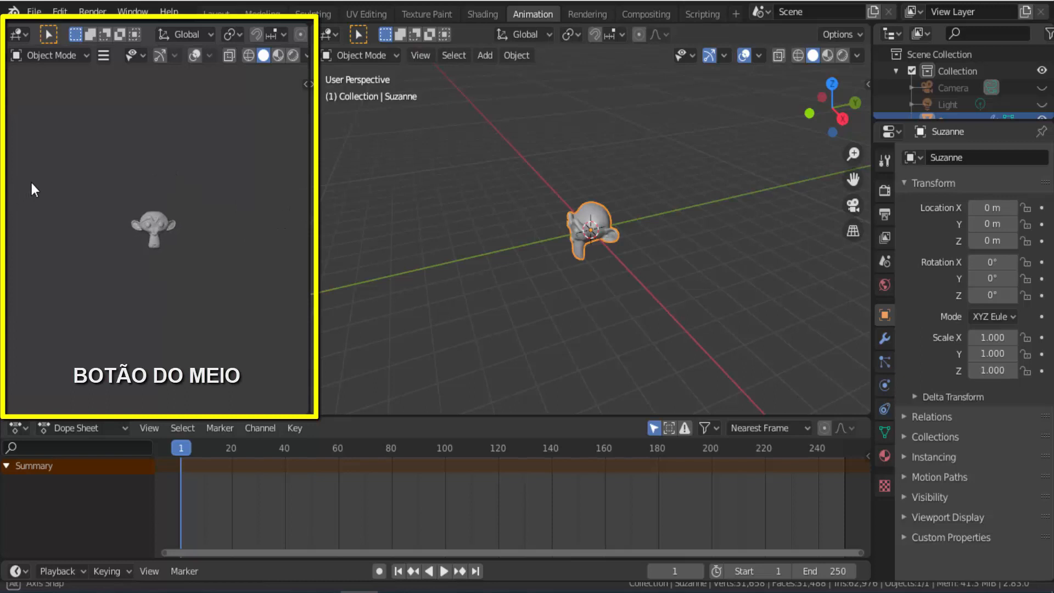
scroll(222, 255, "up", 2)
scroll(222, 255, "up", 6)
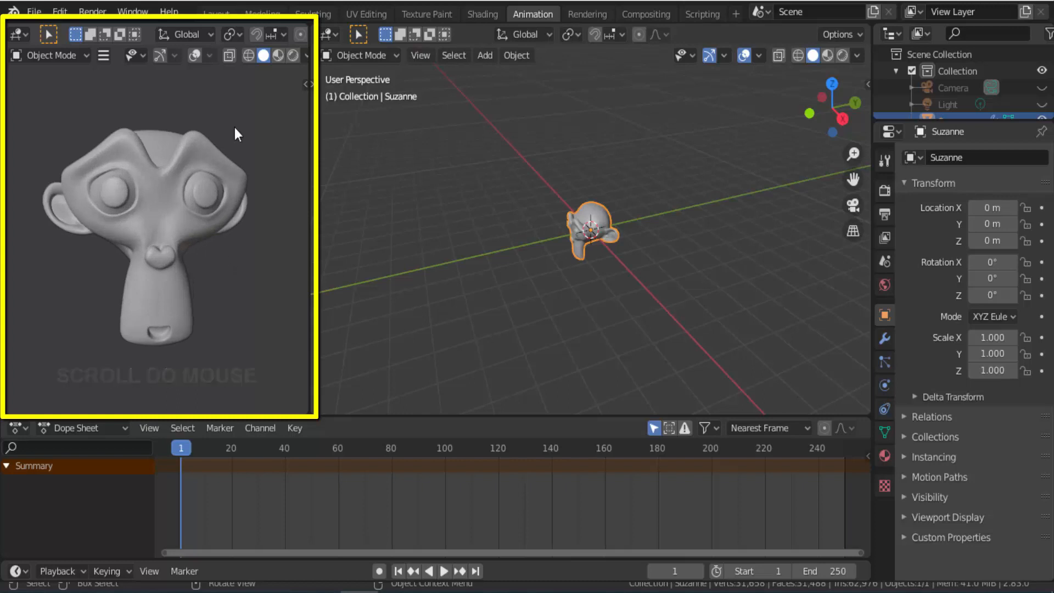
left_click(279, 57)
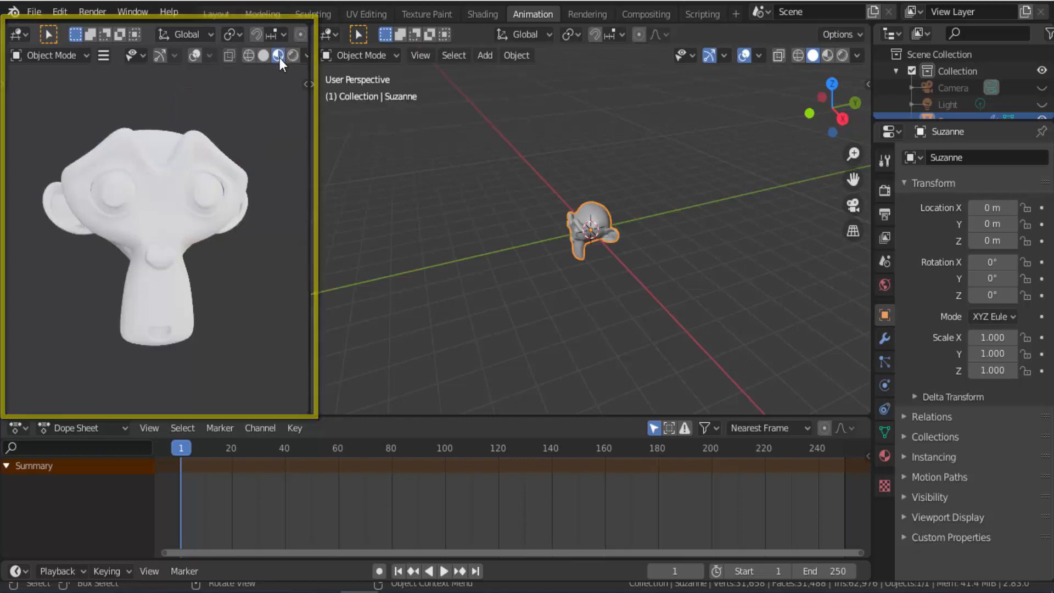
- Widen the central 3D viewport, change it to the Shader Editor and hide its sidebar
left_click_drag(309, 238, 217, 262)
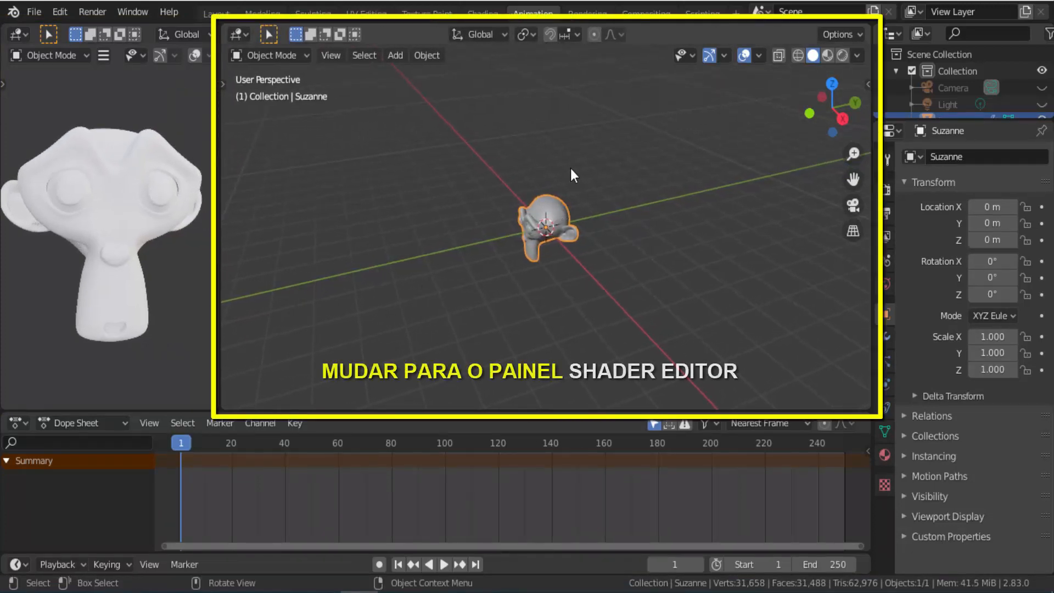
left_click(239, 35)
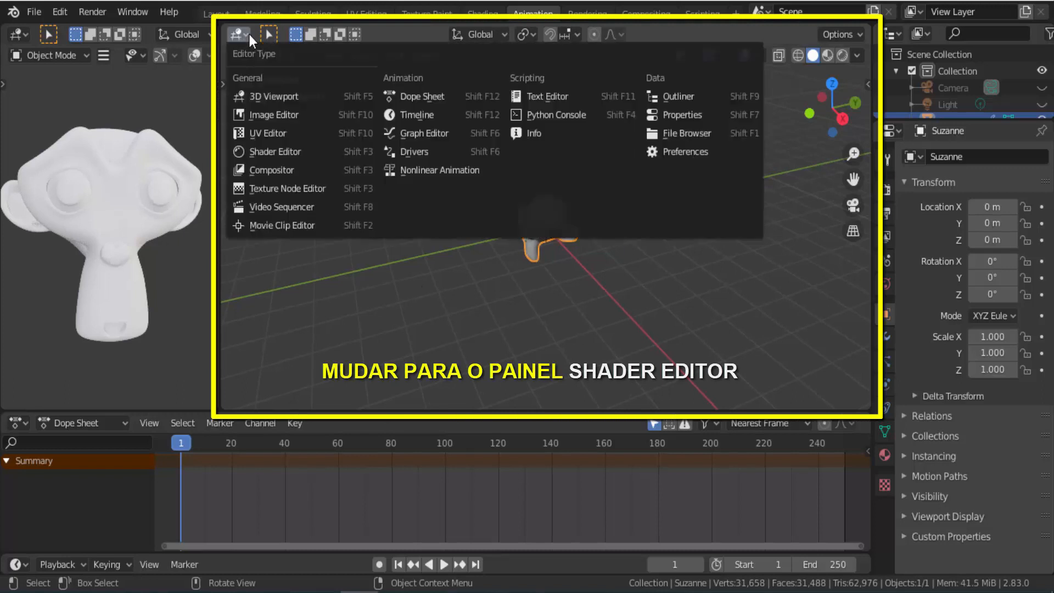
left_click(275, 153)
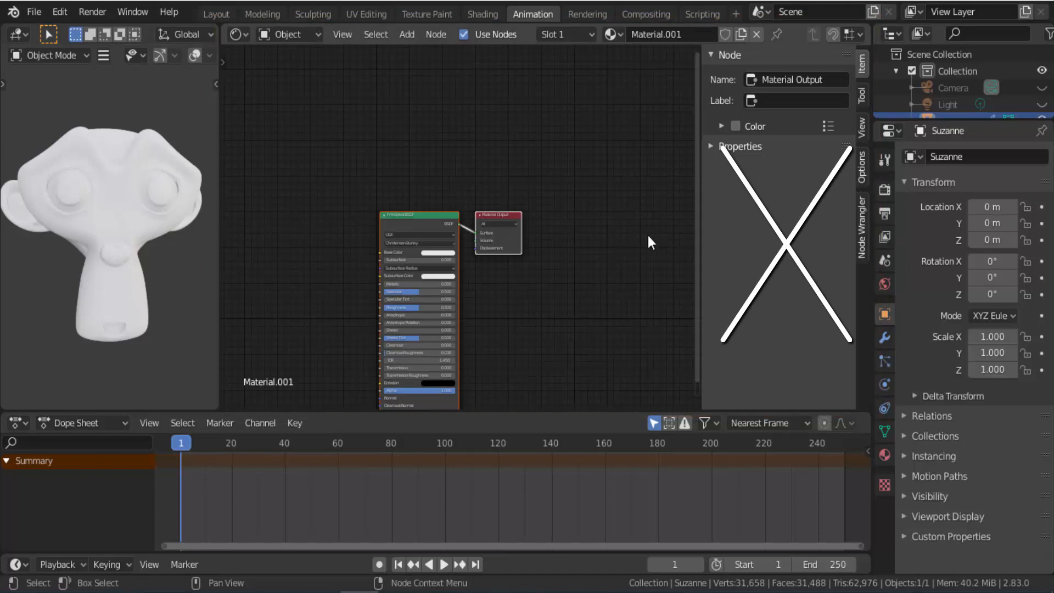
key("n")
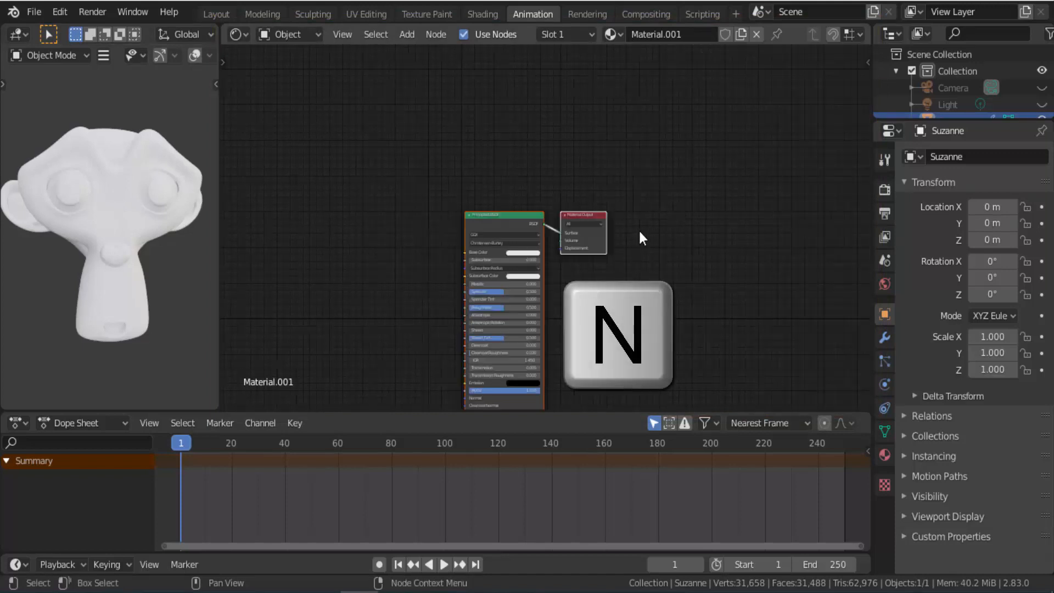
scroll(638, 229, "up", 3)
scroll(638, 233, "up", 1)
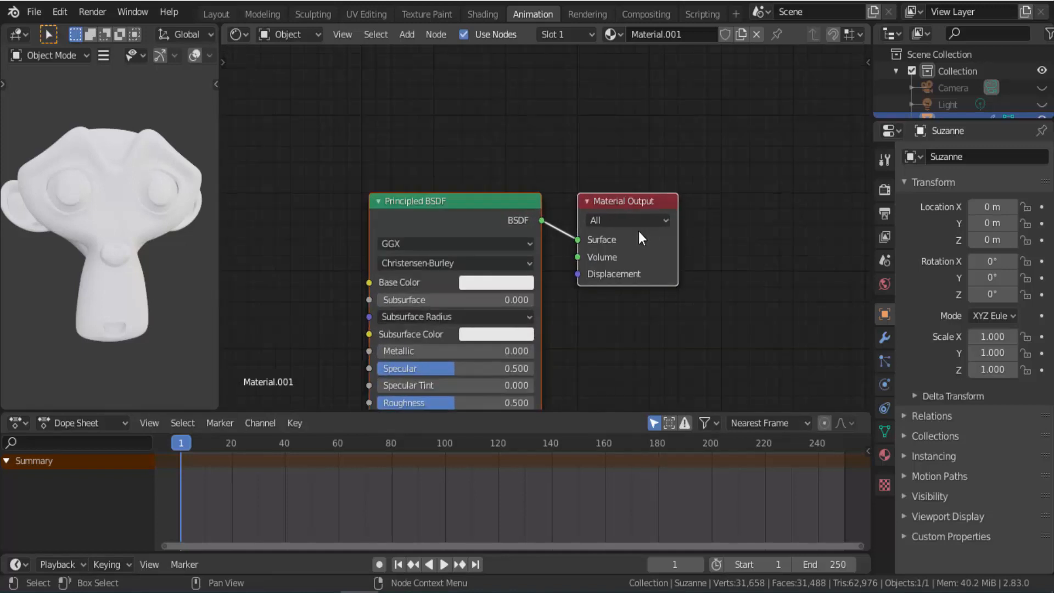
- Display the monkey's material properties and disconnect the Principled BSDF from the Material Output's Surface input
left_click_drag(416, 209, 571, 118)
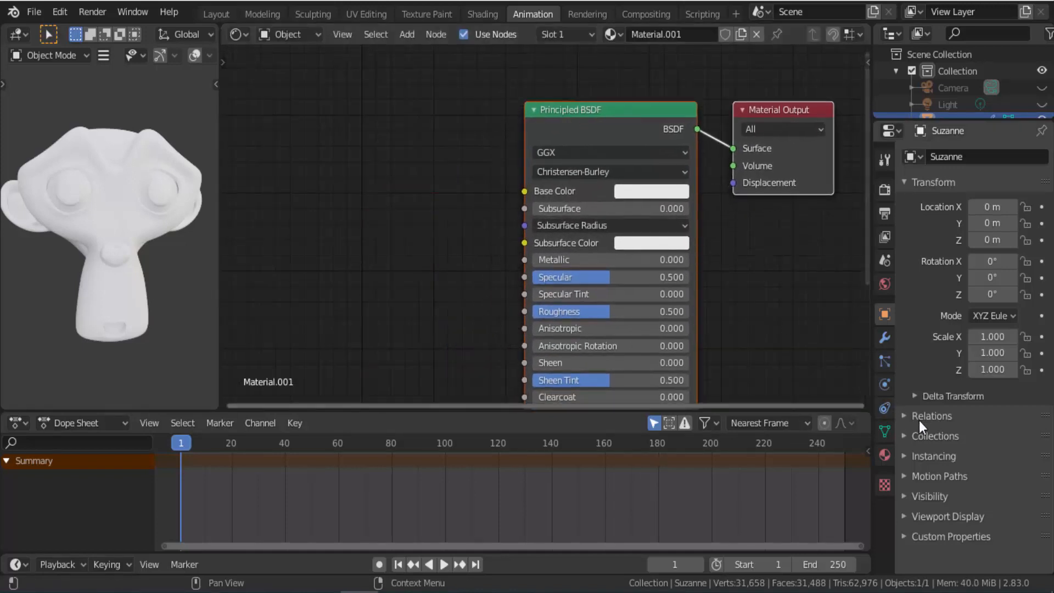
left_click(884, 455)
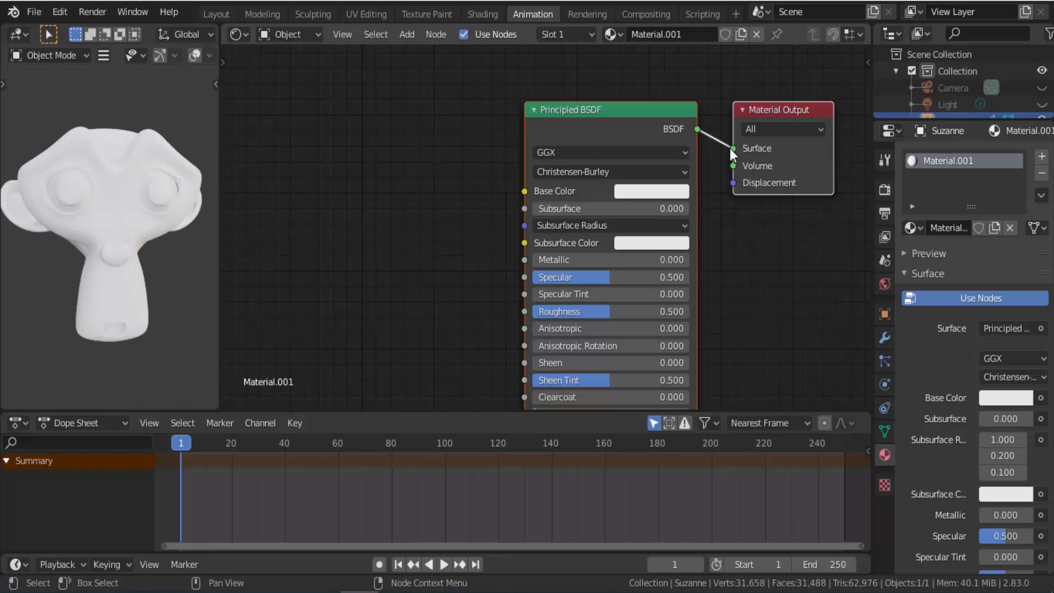
left_click_drag(731, 148, 712, 175)
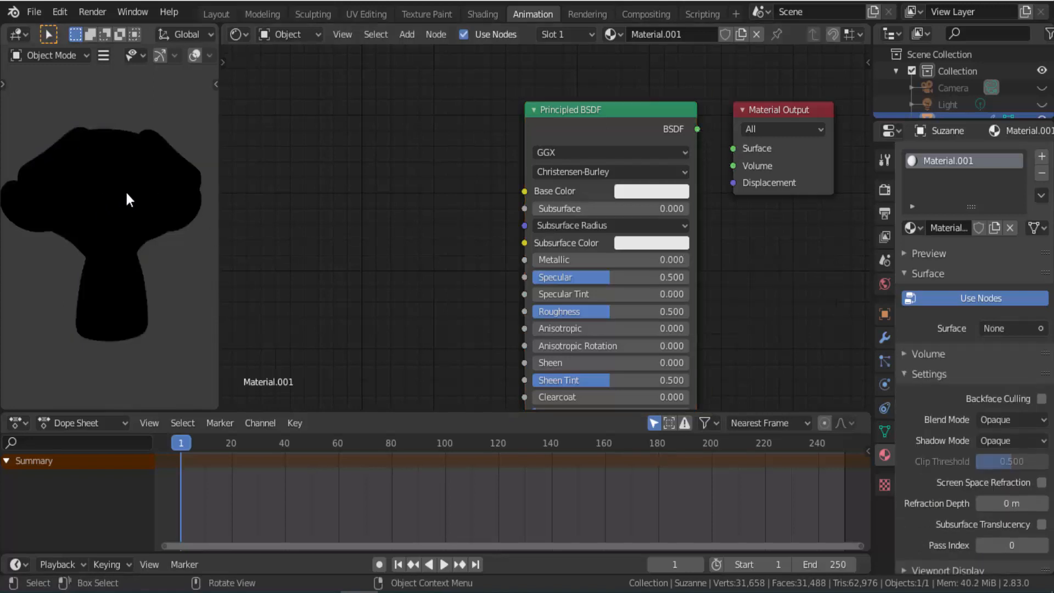
mouse_move(698, 129)
left_mouse_down()
mouse_move(732, 148)
mouse_move(703, 136)
left_mouse_up()
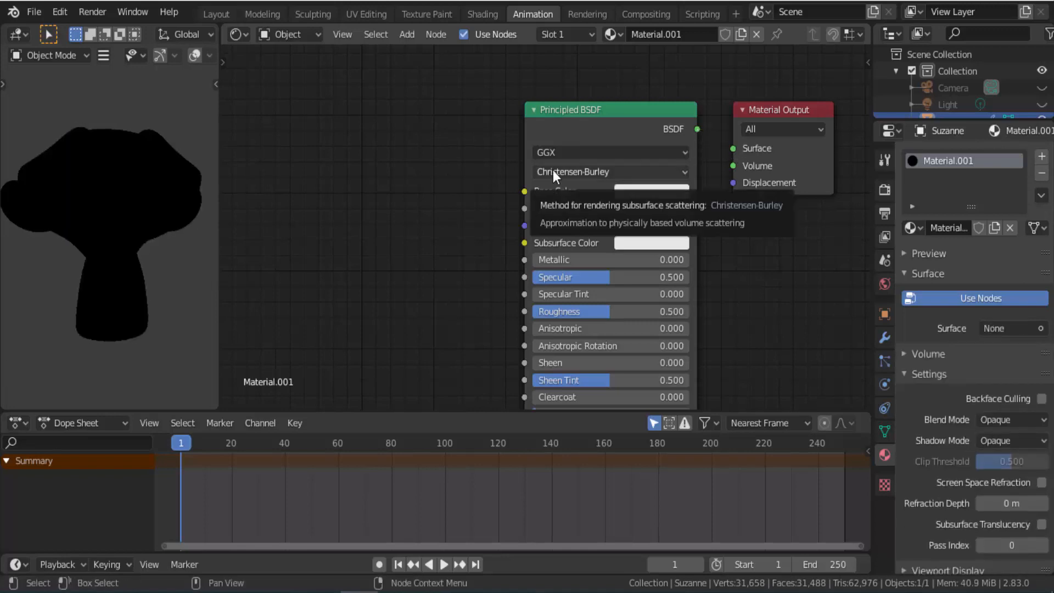
- Move the Principled BSDF node well below the Material Output and shift the Material Output further away from it
scroll(607, 161, "down", 3)
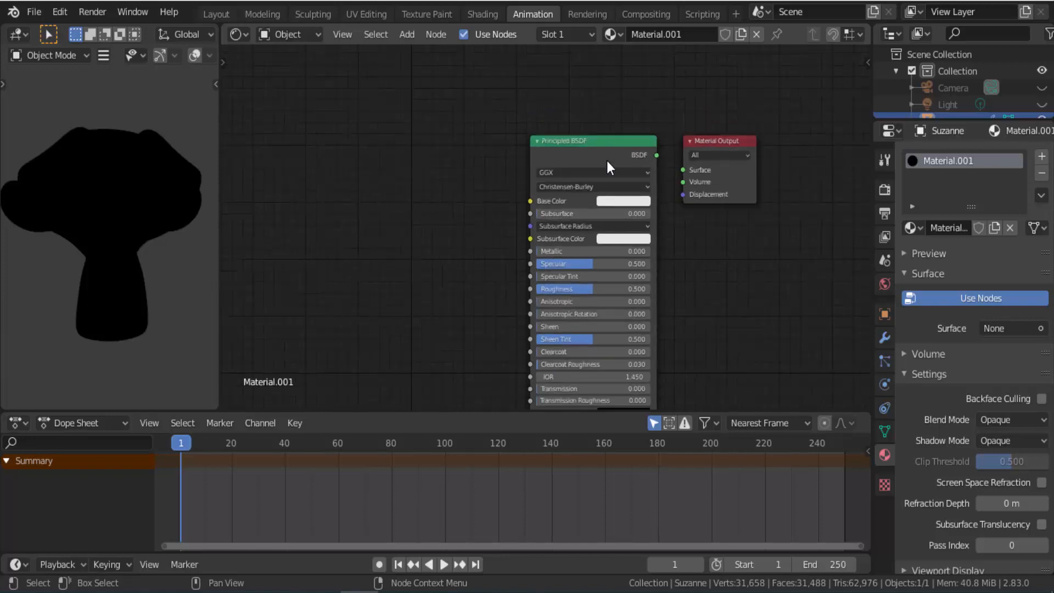
left_click_drag(596, 142, 569, 297)
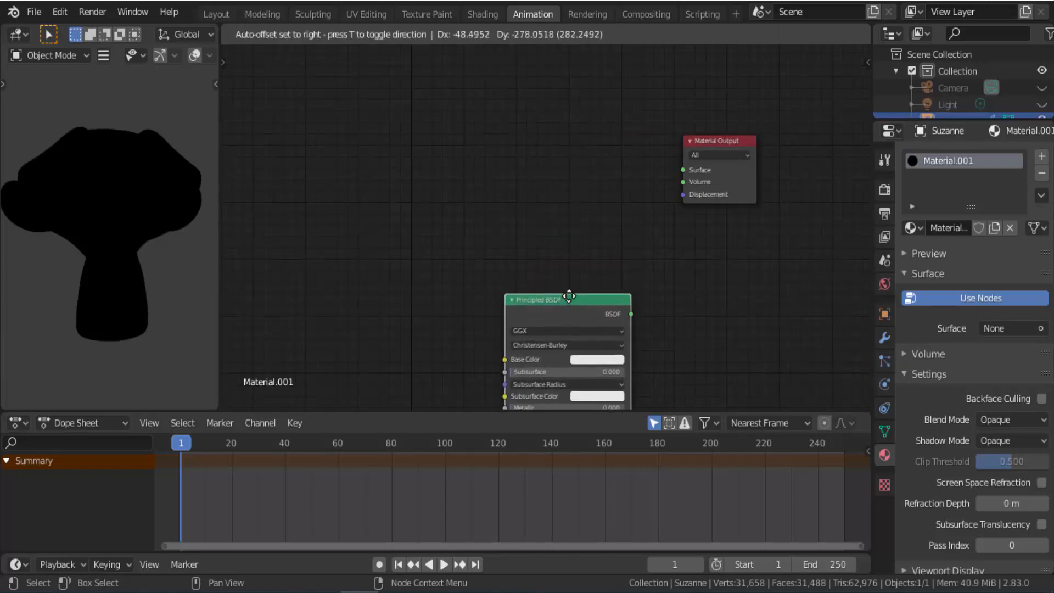
left_click_drag(703, 142, 799, 153)
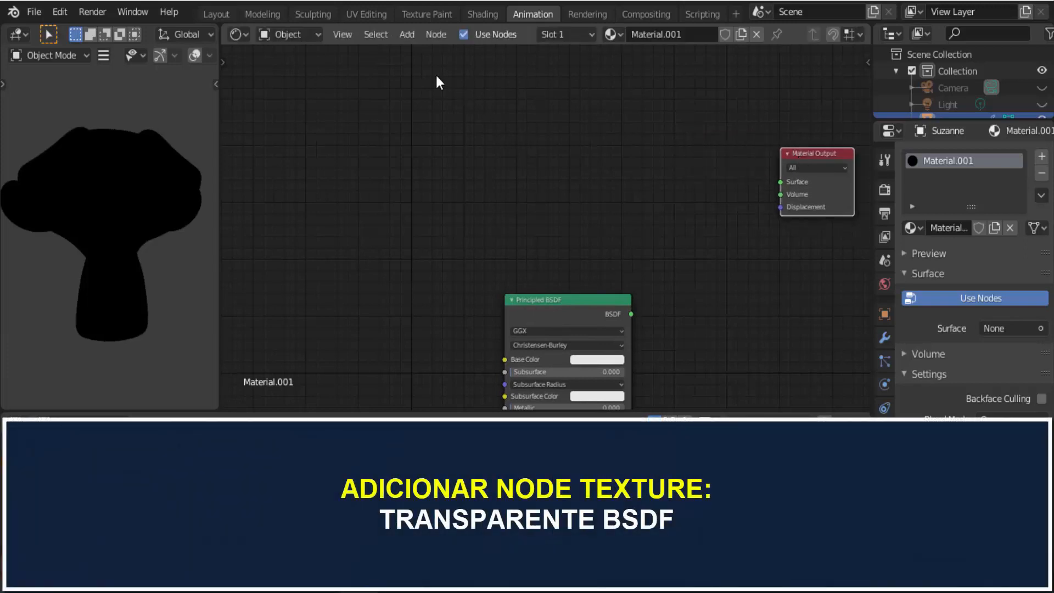
- Add a Transparent BSDF shader node and place it just above the Principled BSDF node
left_click(406, 40)
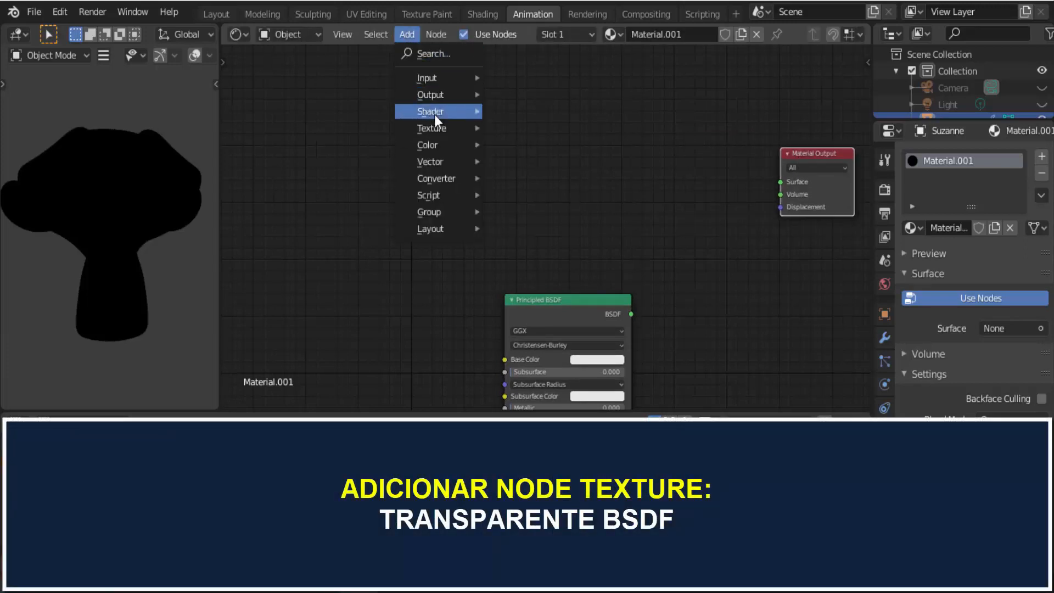
mouse_move(434, 114)
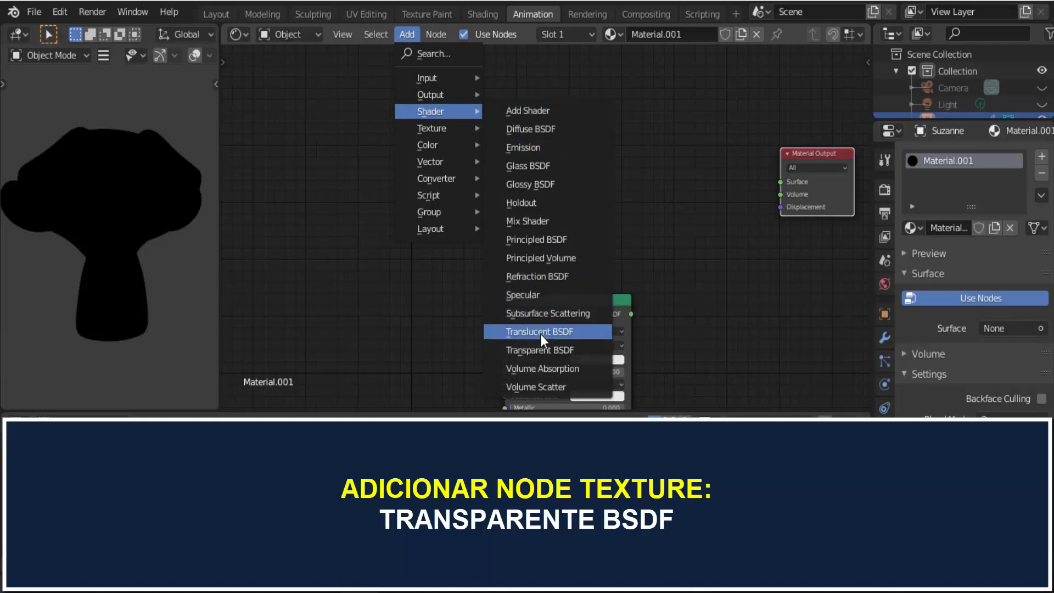
left_click(544, 353)
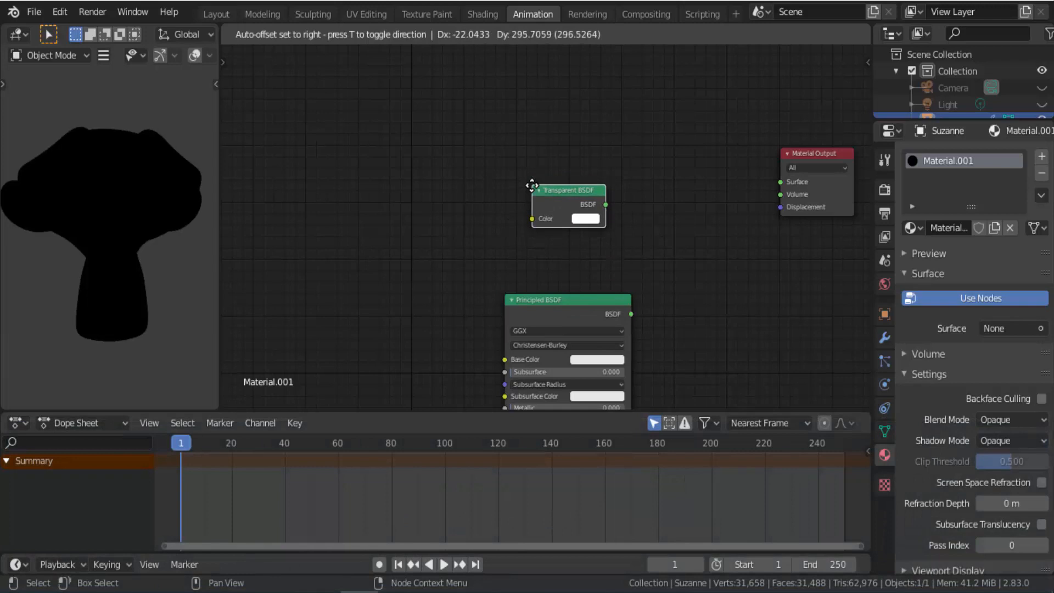
left_click(534, 208)
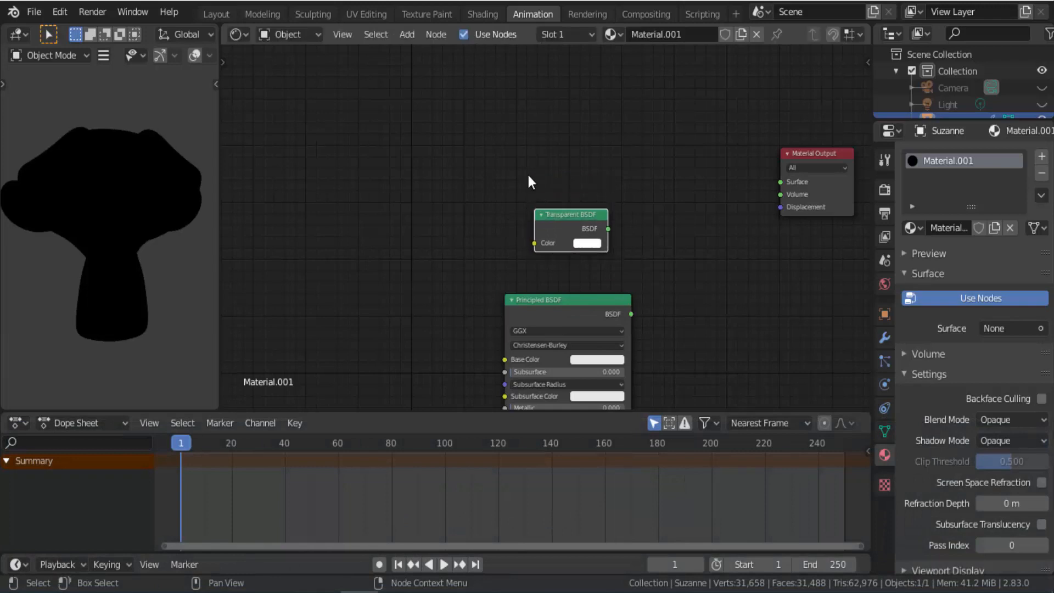
- Add a ColorRamp converter node and place it just above the Transparent BSDF node
left_click(407, 36)
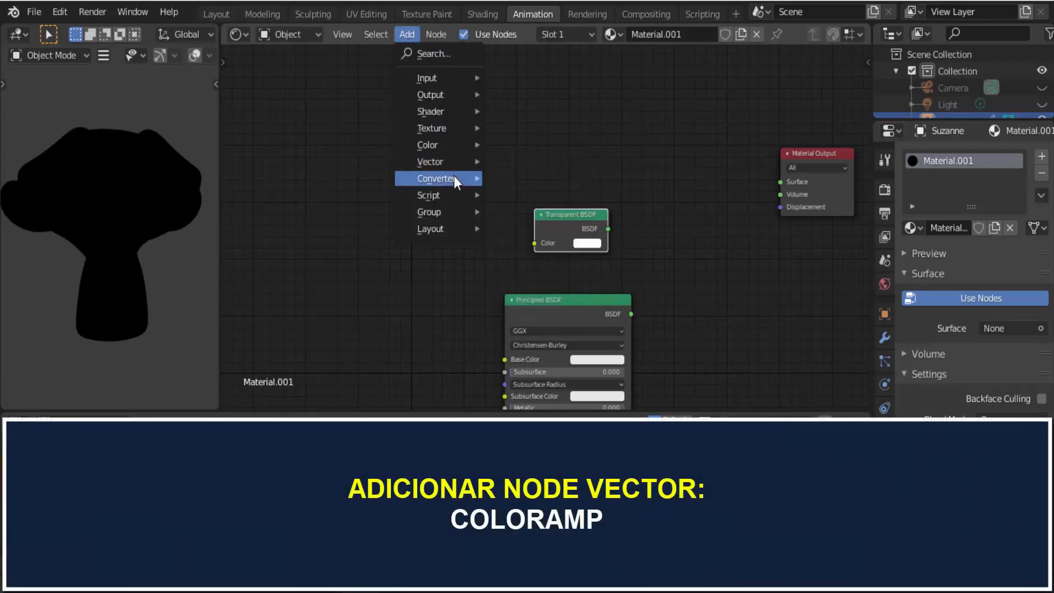
mouse_move(455, 183)
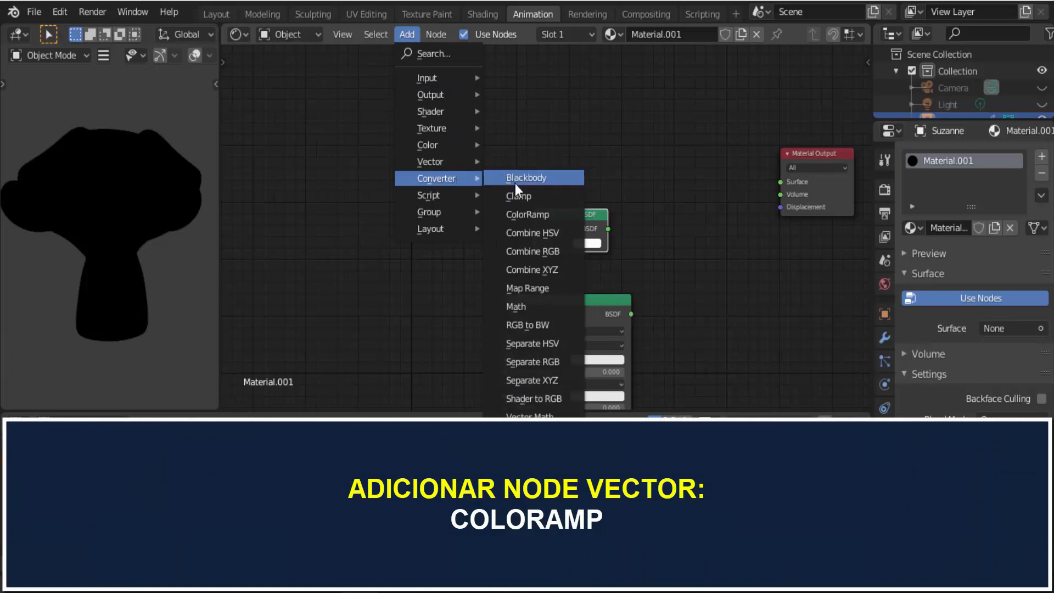
left_click(526, 214)
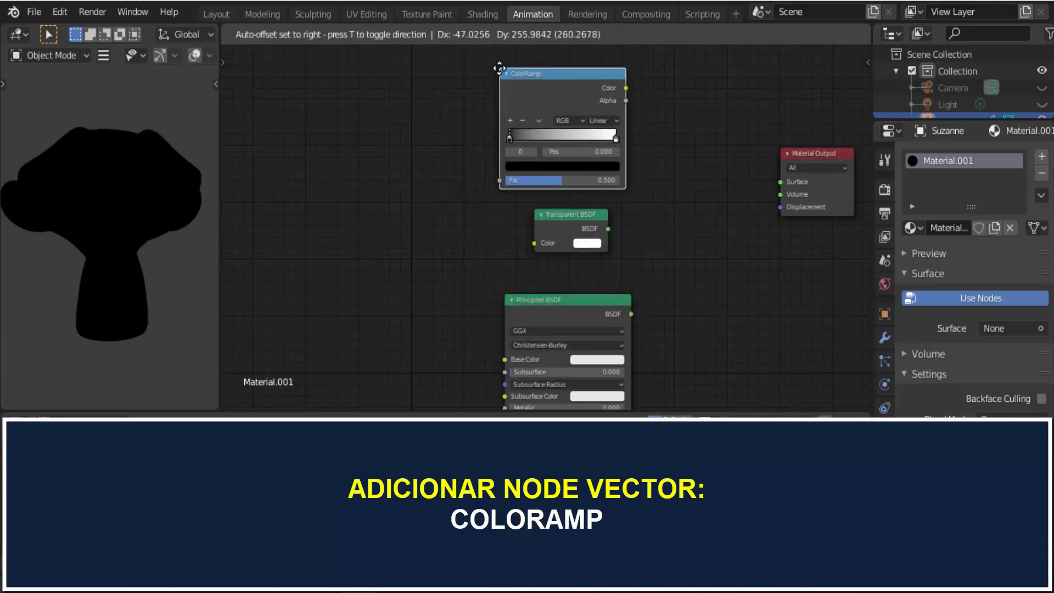
left_click(504, 70)
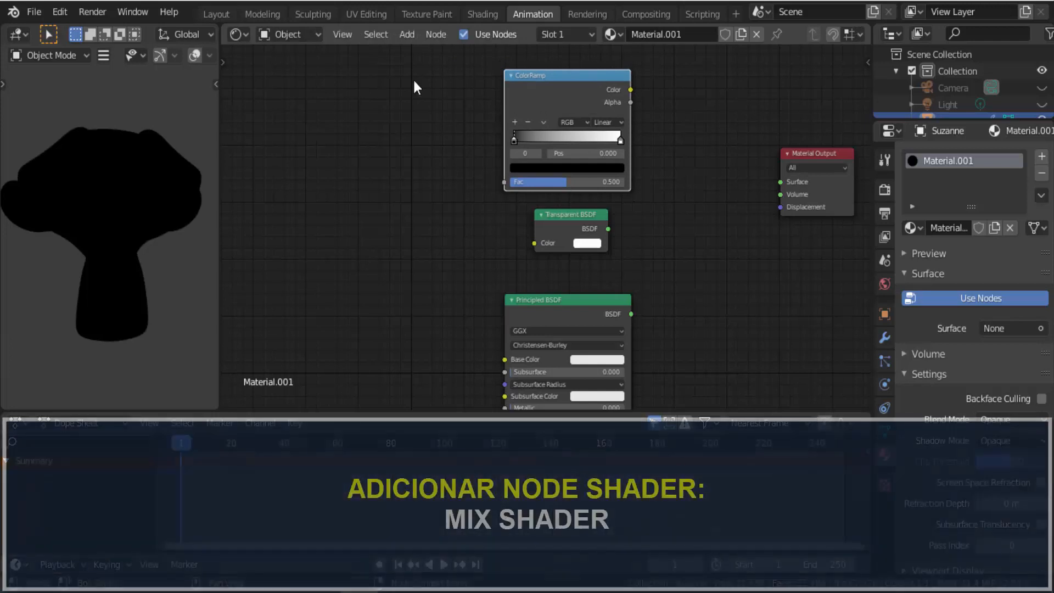
- Add a Mix Shader node in front of the Material Output and link its Shader output to the Surface input
left_click(407, 34)
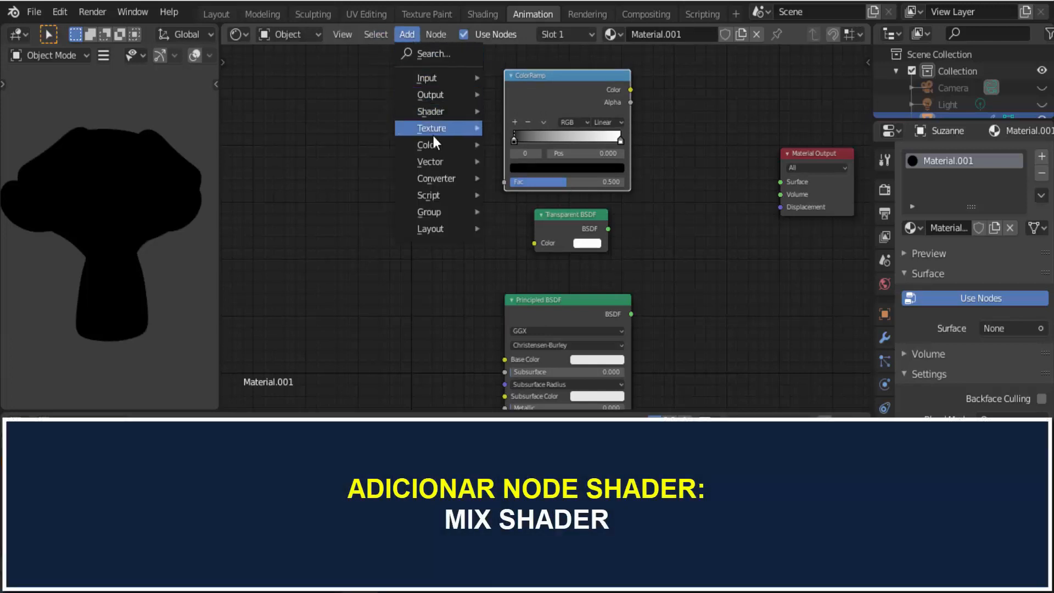
mouse_move(445, 111)
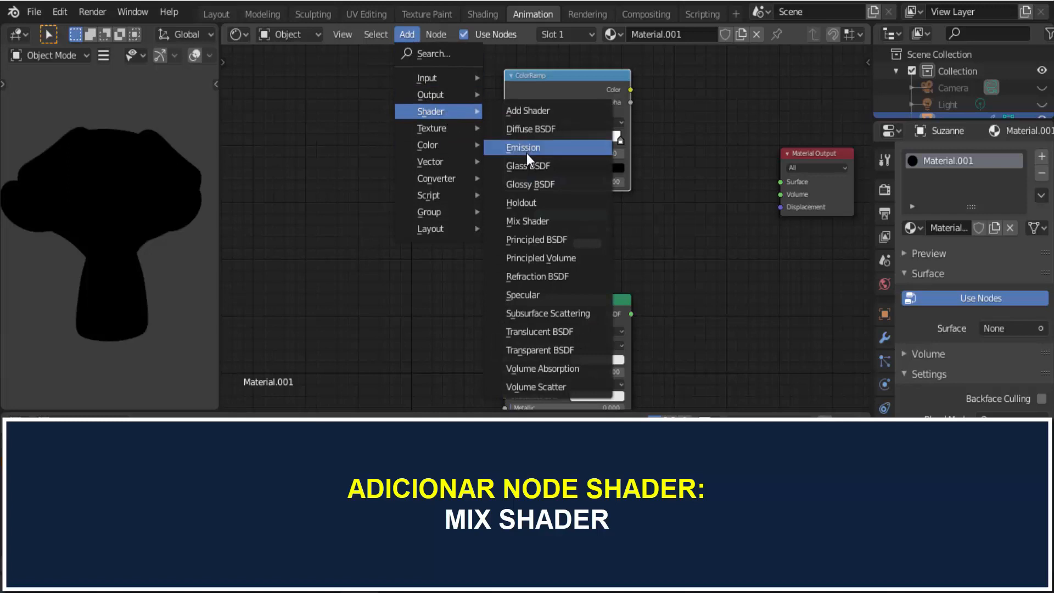
left_click(538, 221)
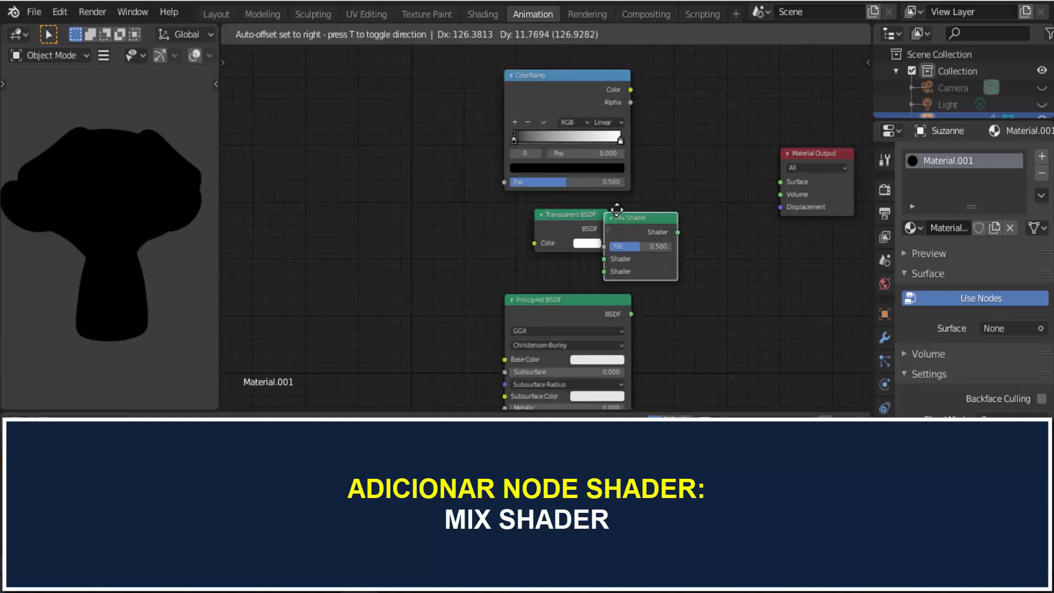
left_click(683, 160)
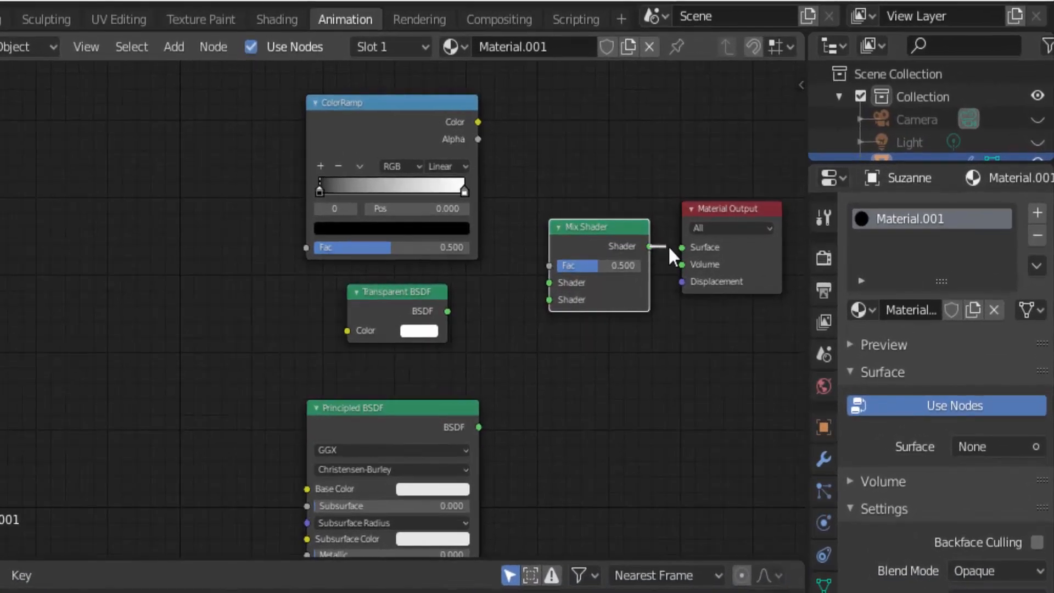
left_click_drag(684, 251, 683, 254)
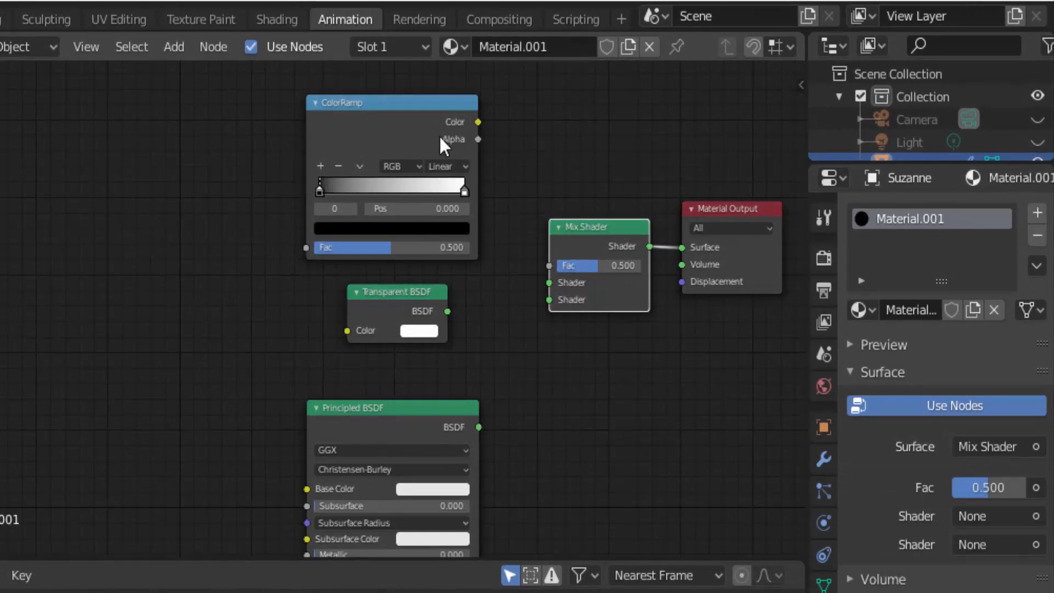
- Link the ColorRamp's Color to the Mix Shader's Fac, the Transparent BSDF to its first Shader input and the Principled BSDF to its second
left_click(478, 126)
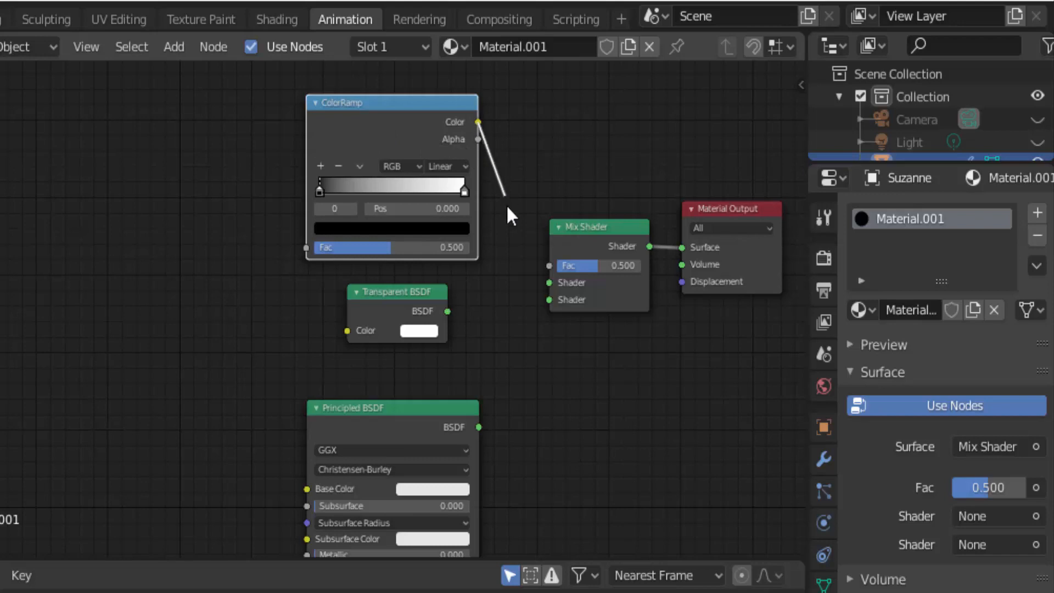
left_click_drag(507, 208, 544, 267)
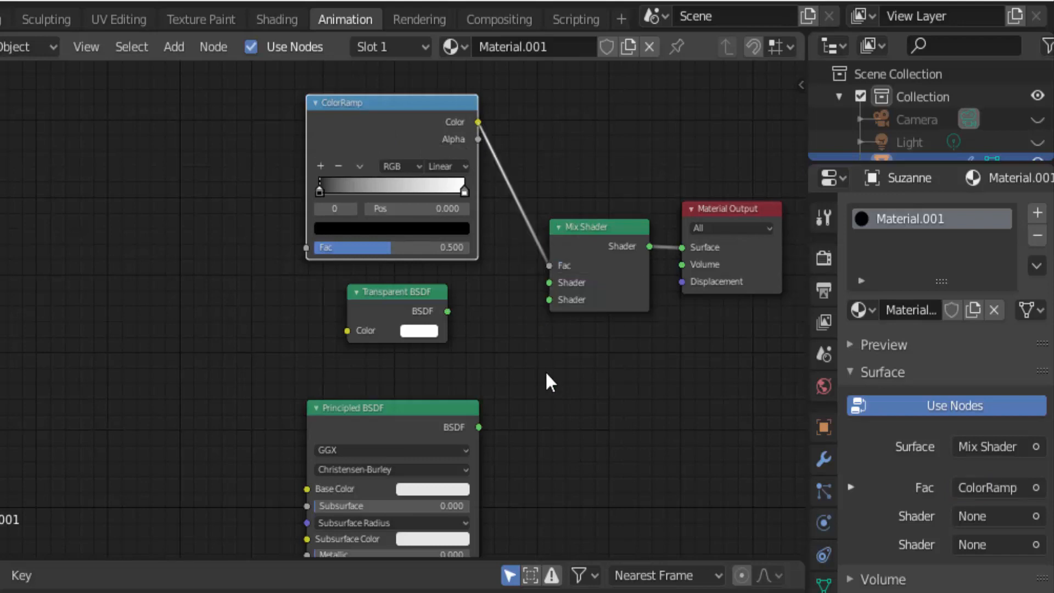
left_click(446, 312)
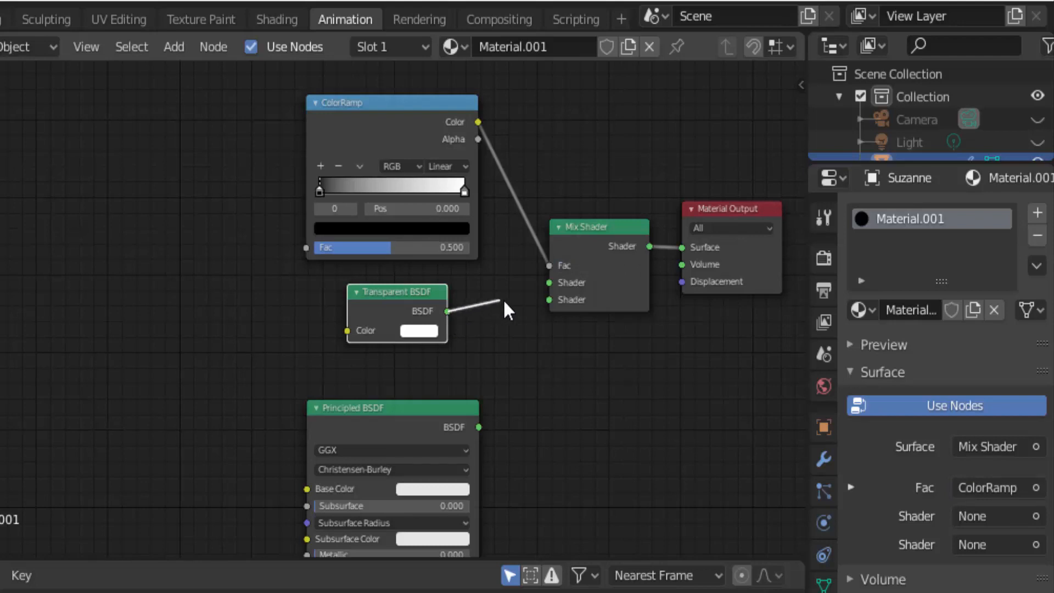
left_click_drag(504, 302, 549, 285)
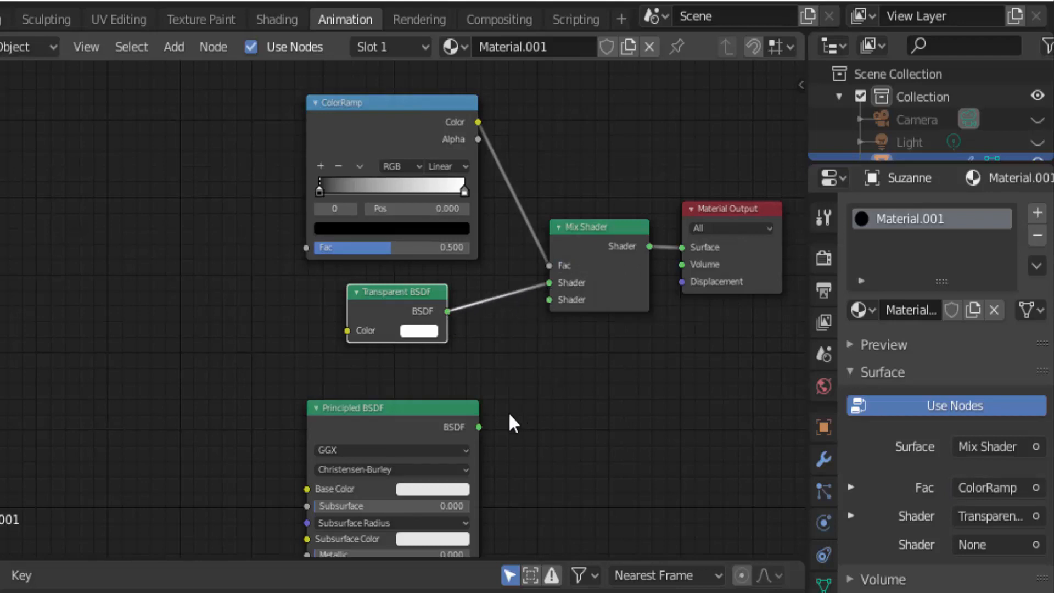
left_click_drag(480, 427, 548, 300)
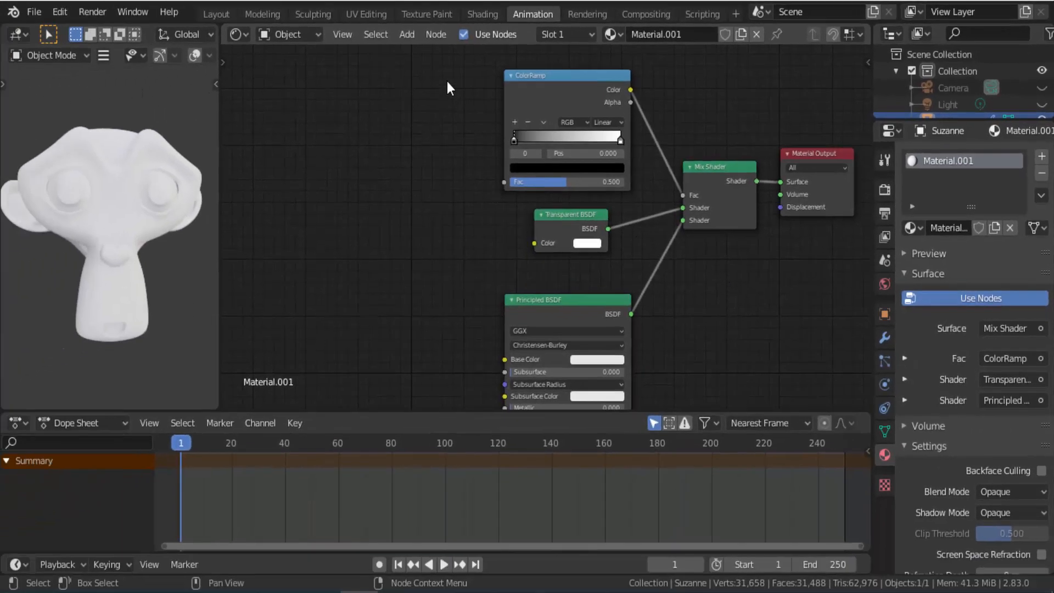
- Add a Noise Texture node ahead of the ColorRamp and link its Color output to the ColorRamp's Fac input
left_click(406, 35)
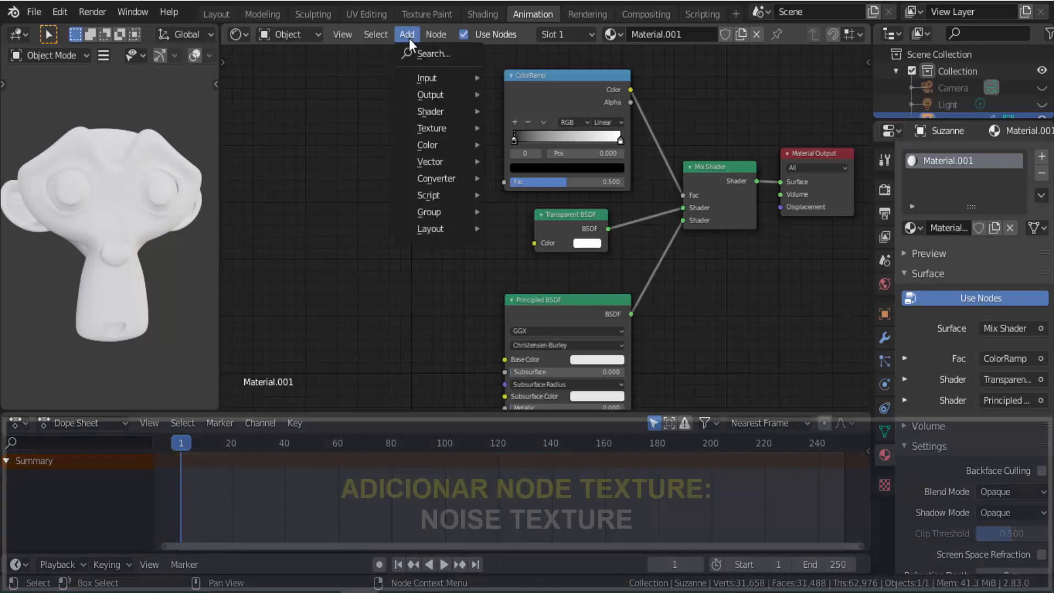
mouse_move(424, 128)
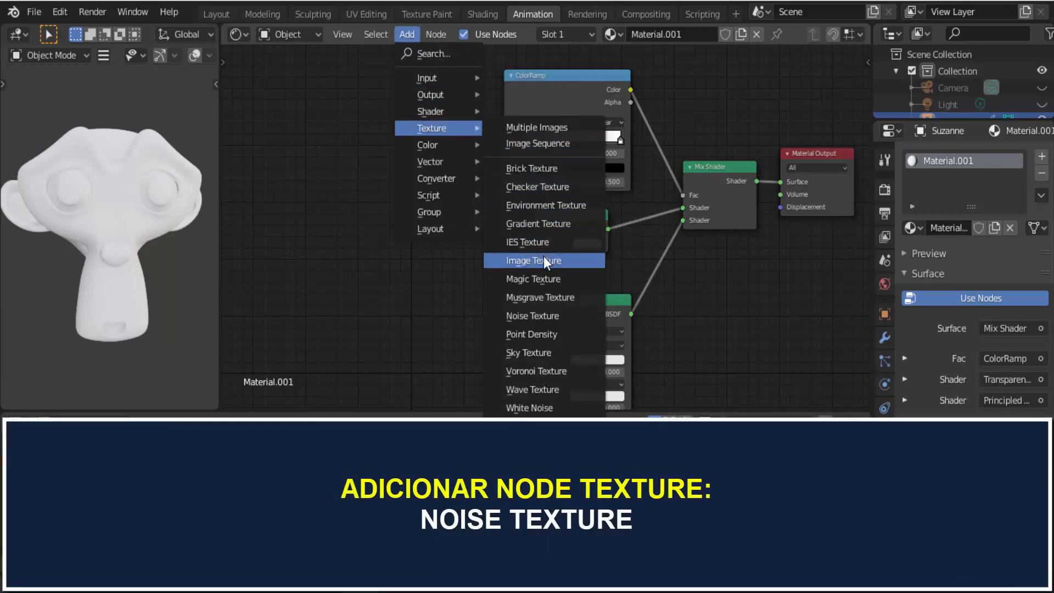
left_click(544, 315)
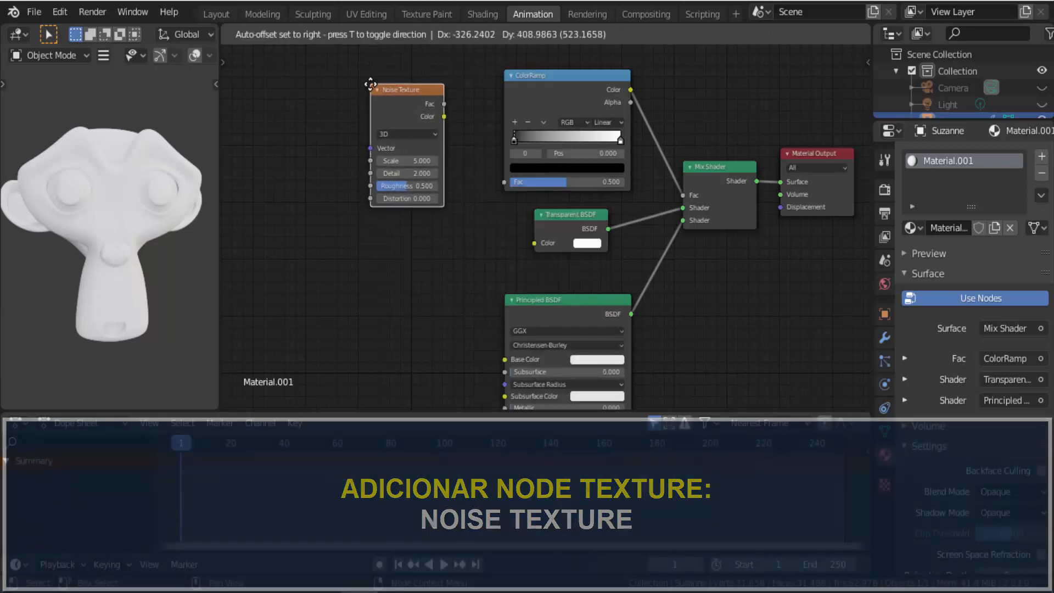
left_click(371, 84)
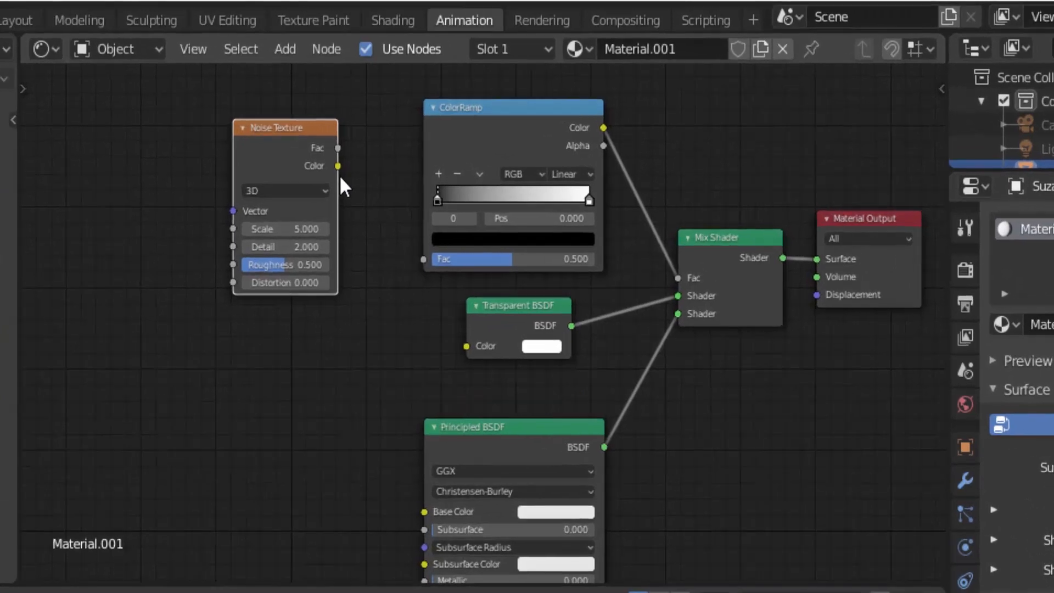
left_click_drag(338, 166, 421, 267)
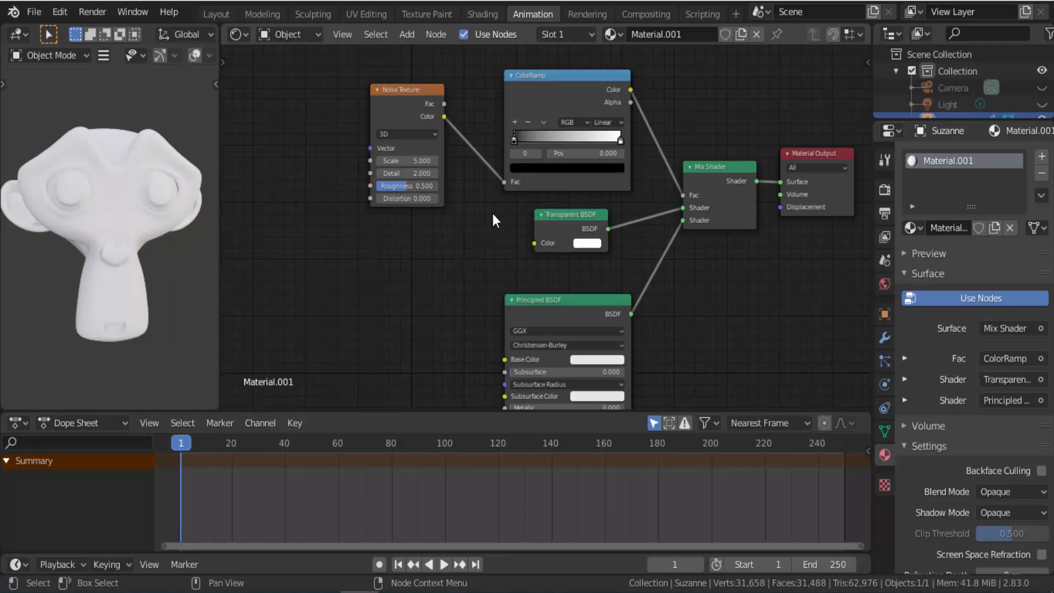
- Bring the ColorRamp's black and white stops together near the middle of the gradient, with the white stop at position 0.523
scroll(496, 158, "up", 3)
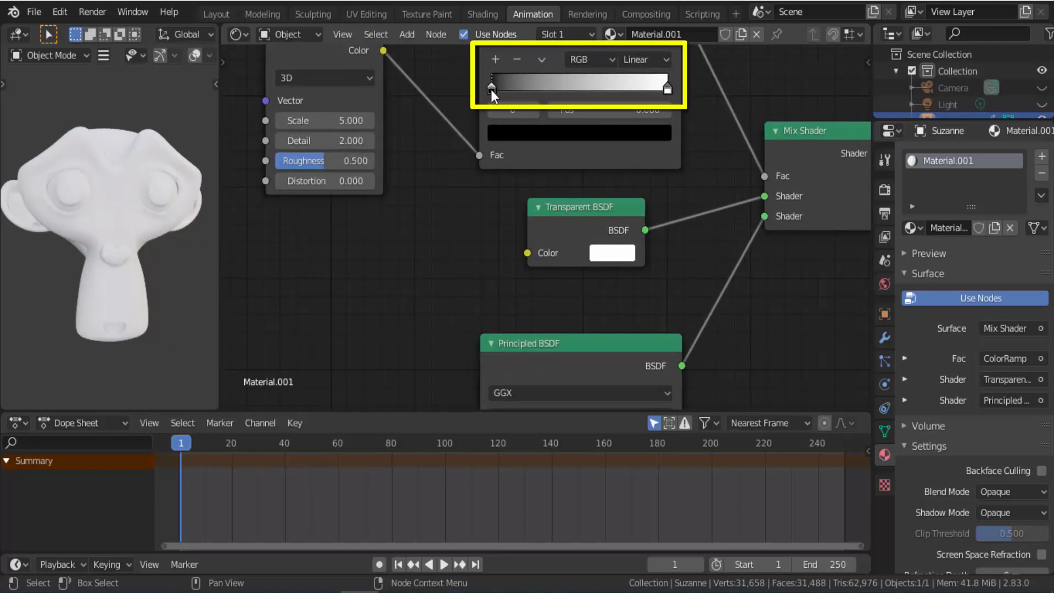
left_click_drag(492, 89, 583, 97)
left_click_drag(667, 88, 583, 93)
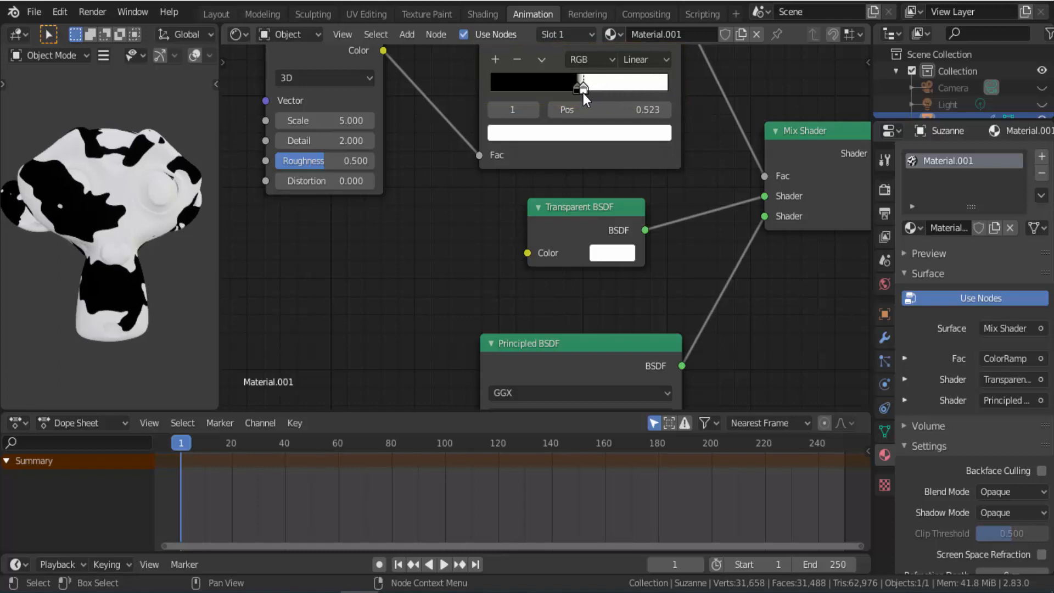
- Set the Noise Texture node's dimensions to 4D
scroll(454, 92, "down", 2)
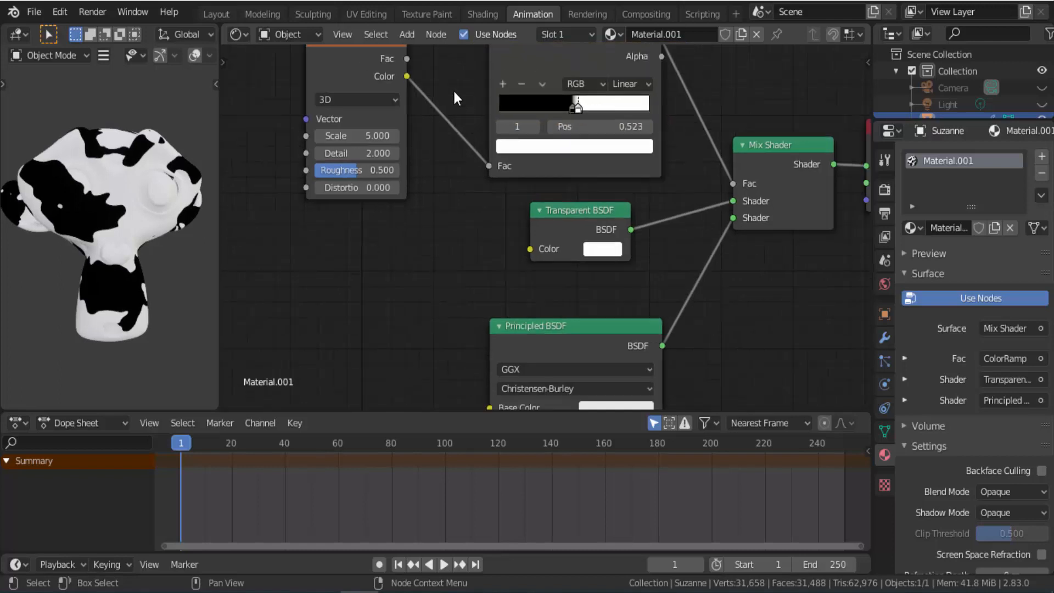
scroll(454, 98, "down", 1)
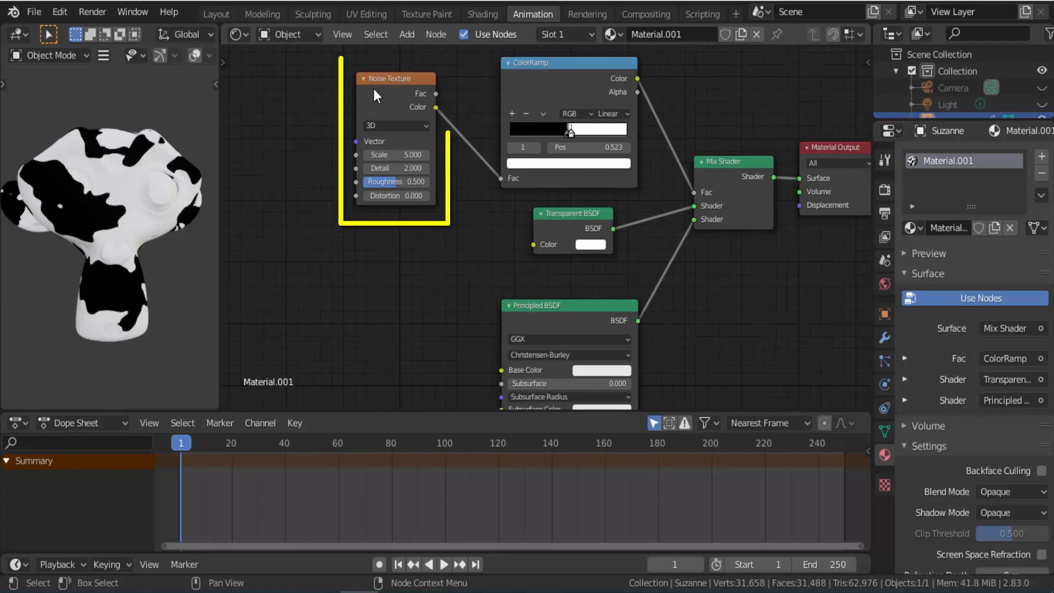
left_click(375, 127)
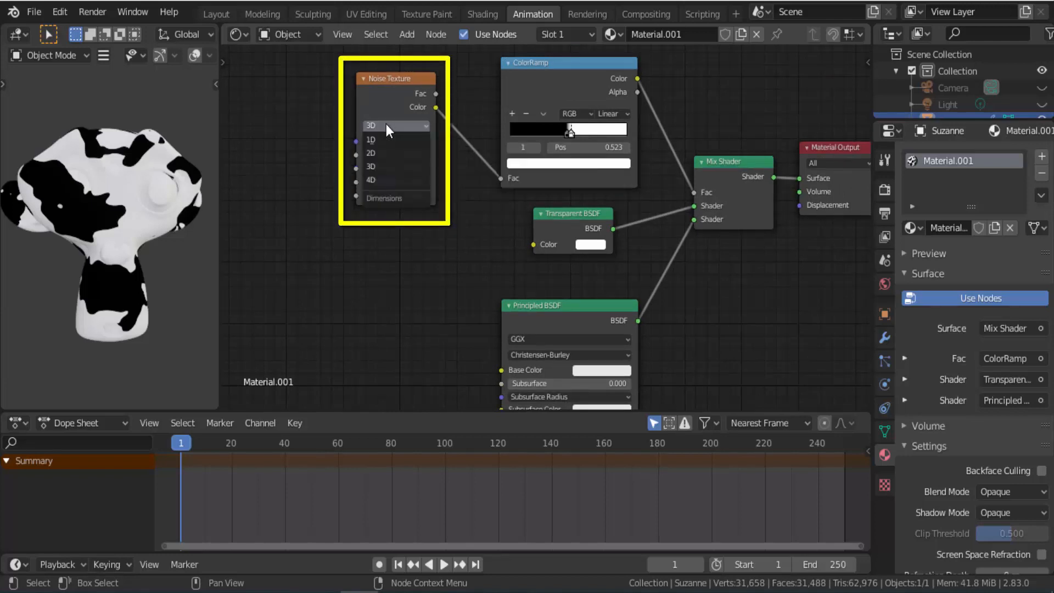
left_click(387, 180)
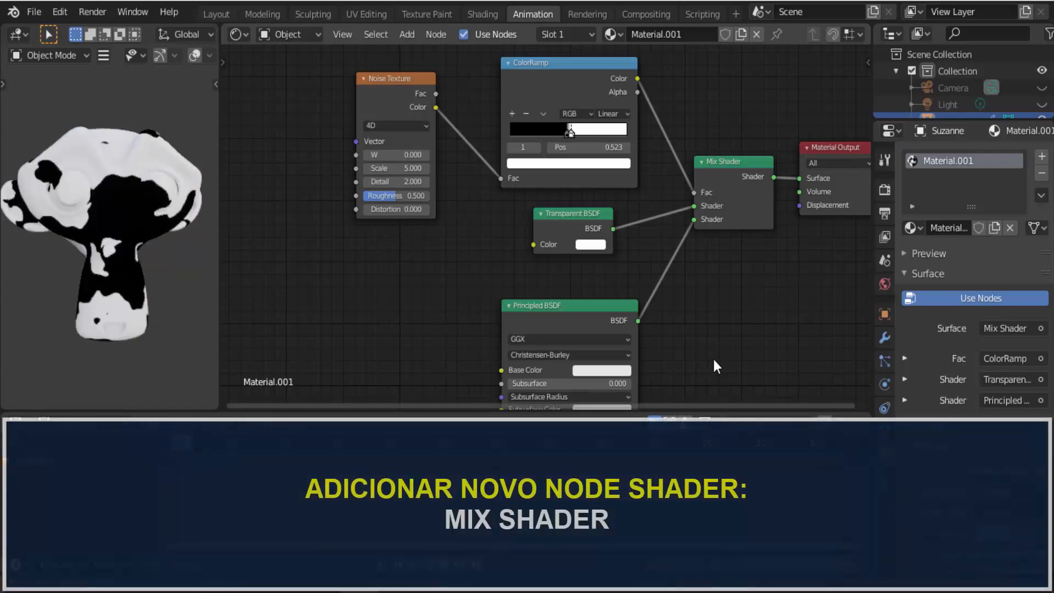
- Move the Principled BSDF node lower and insert a second Mix Shader on its link to the first Mix Shader
left_click_drag(572, 304, 523, 333)
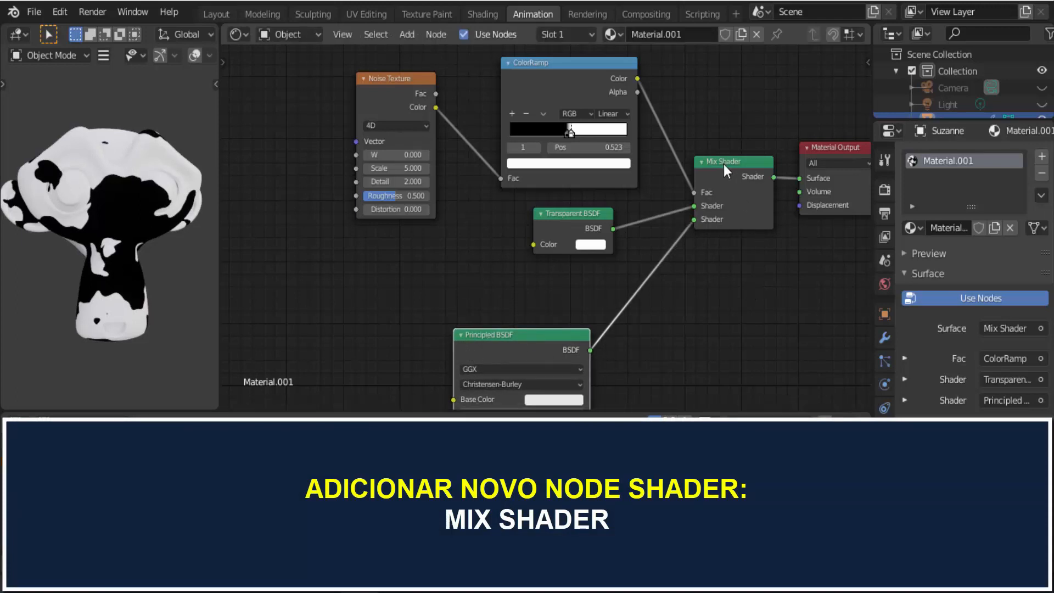
left_click(408, 36)
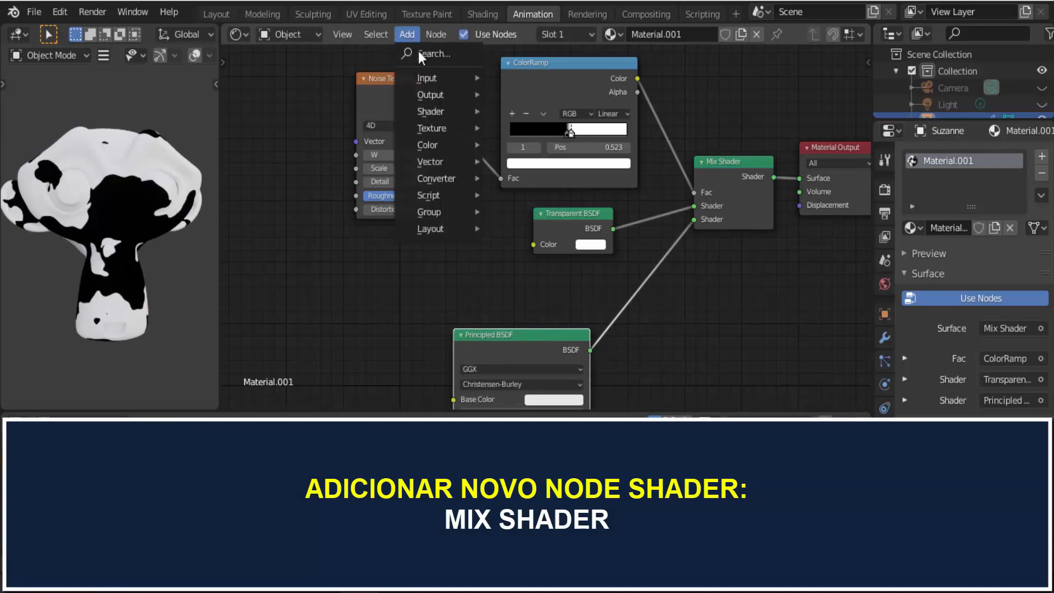
mouse_move(431, 111)
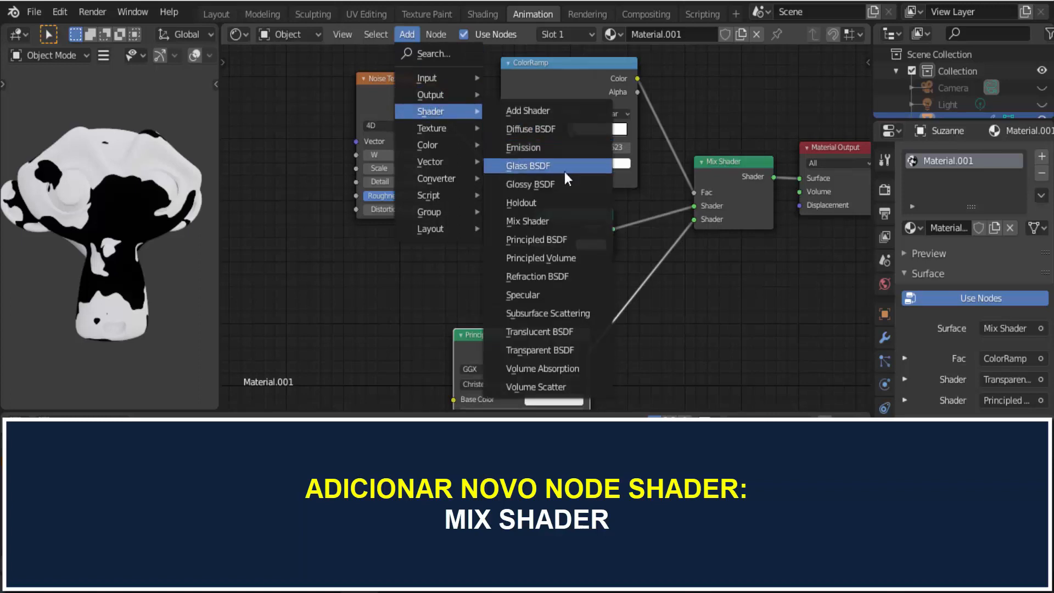
left_click(548, 220)
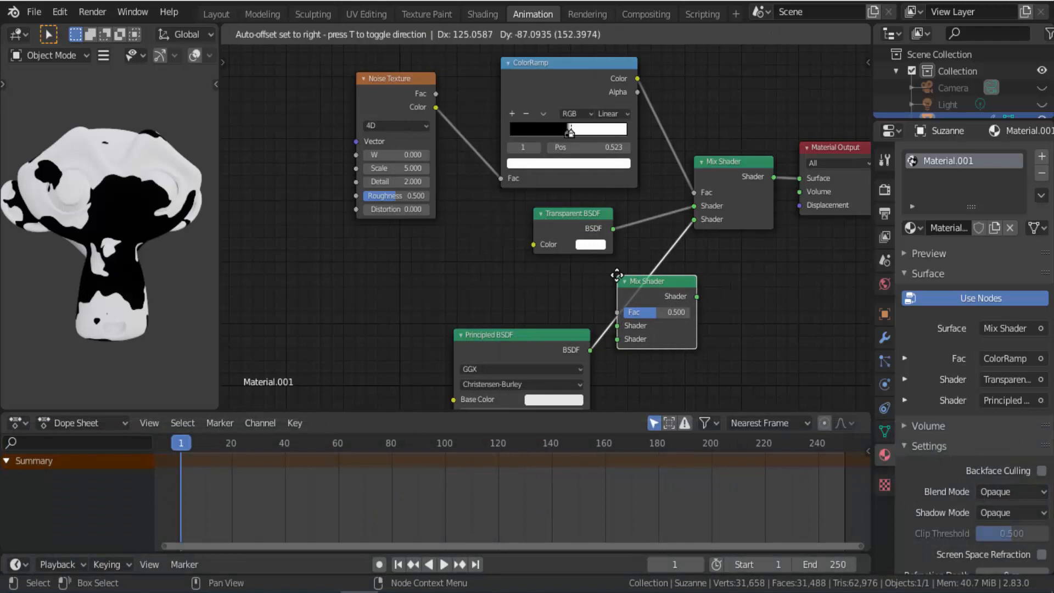
left_click(636, 278)
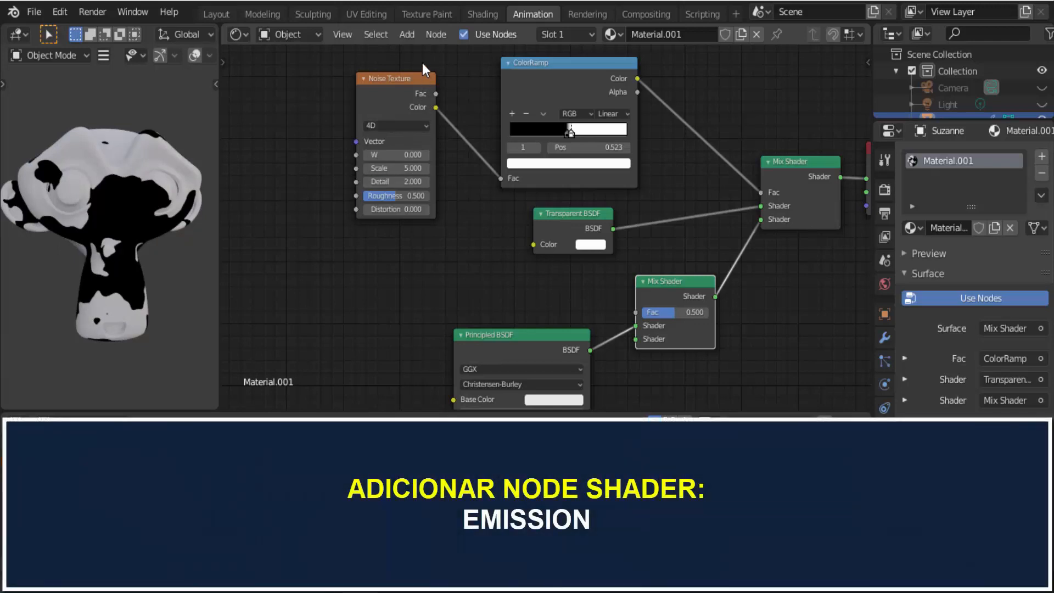
- Add an Emission shader between the Transparent and Principled BSDF nodes, aligning the Transparent BSDF and ColorRamp nodes above it
left_click(411, 35)
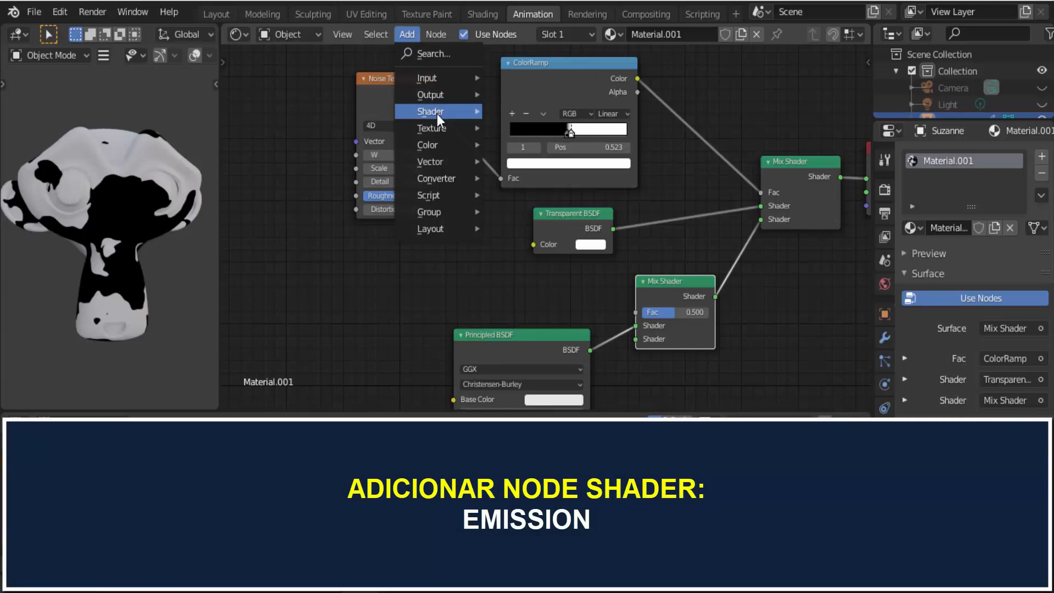
mouse_move(437, 114)
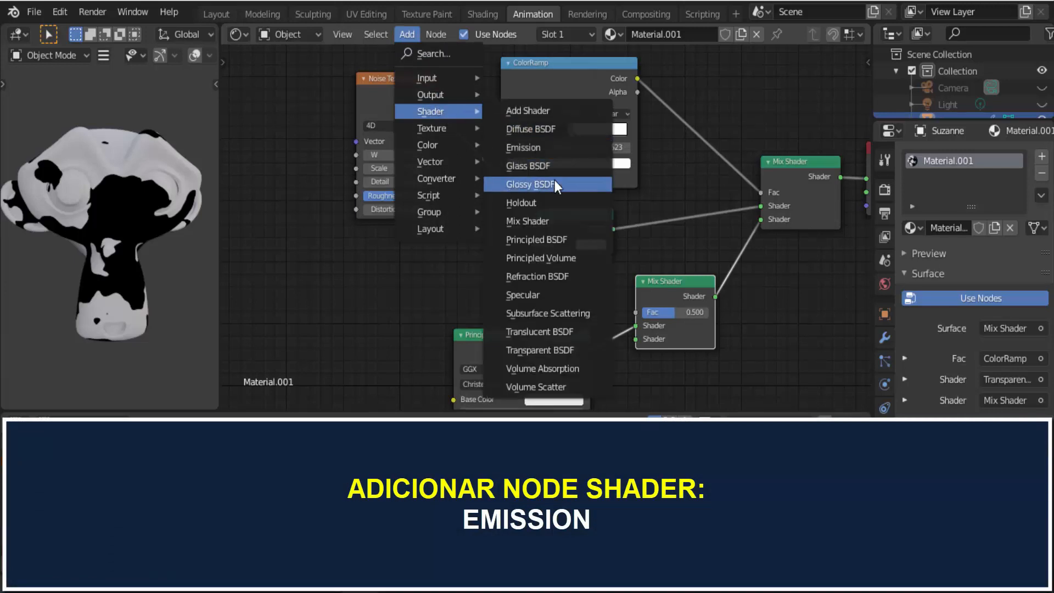
left_click(551, 147)
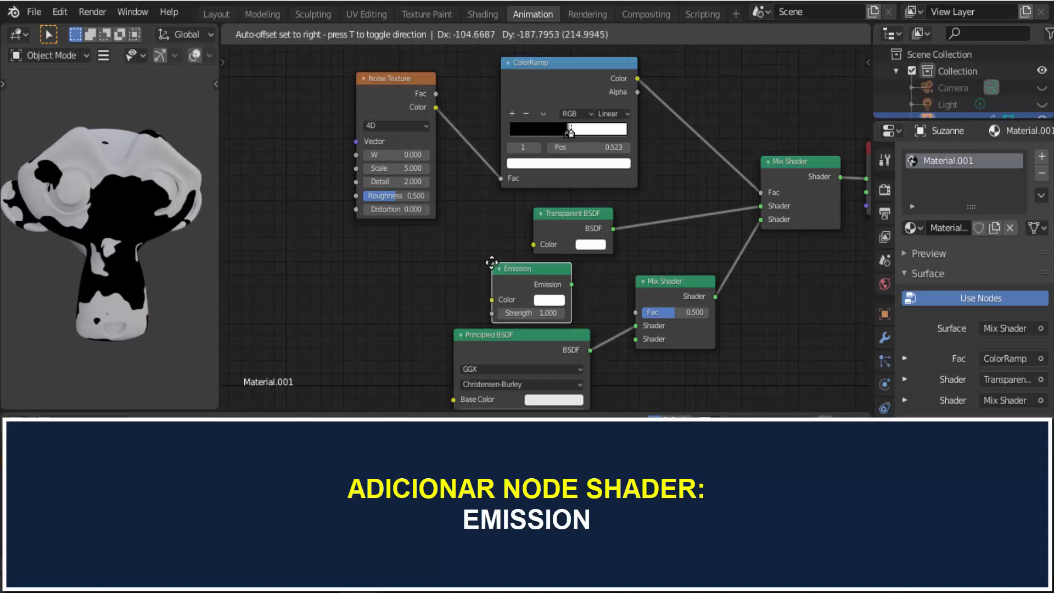
left_click(492, 263)
left_click_drag(559, 217, 516, 210)
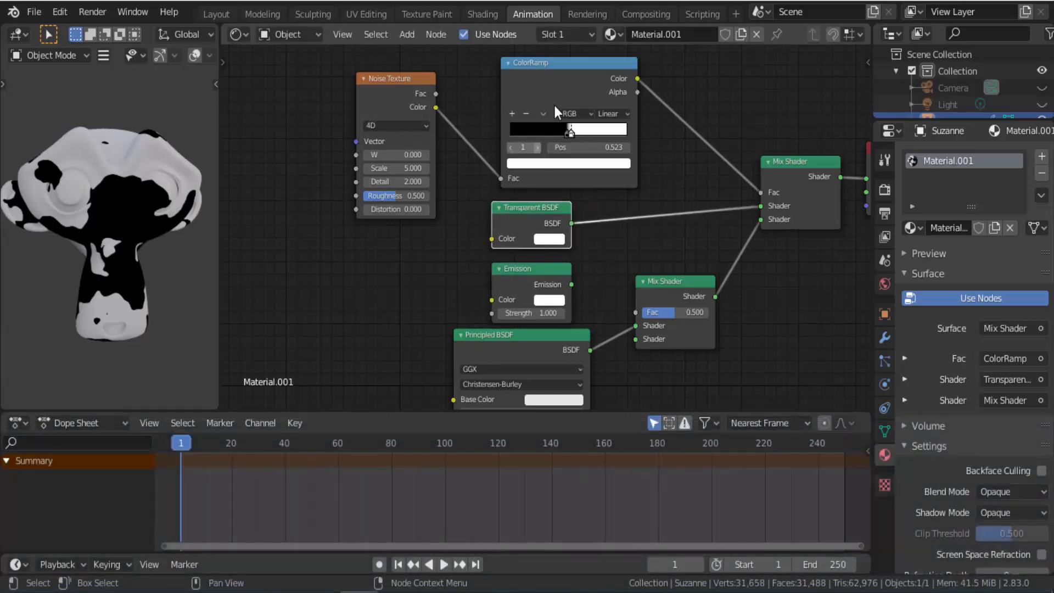
left_click_drag(560, 63, 546, 71)
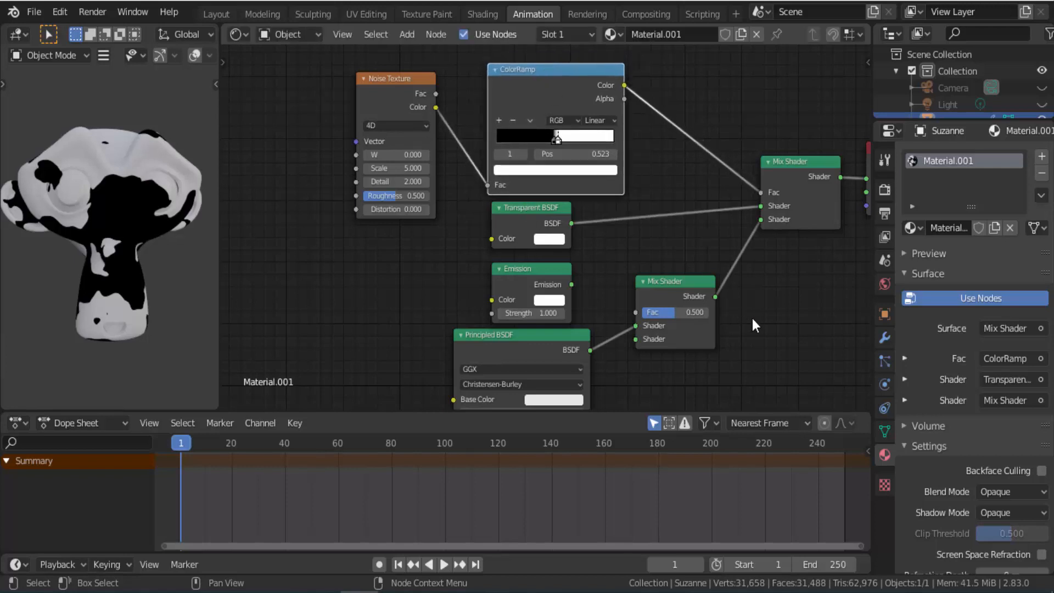
- Wire the second Mix Shader with Emission as first shader, Principled BSDF as second and ColorRamp Color as Fac, repositioning it and the ColorRamp
scroll(752, 317, "down", 1)
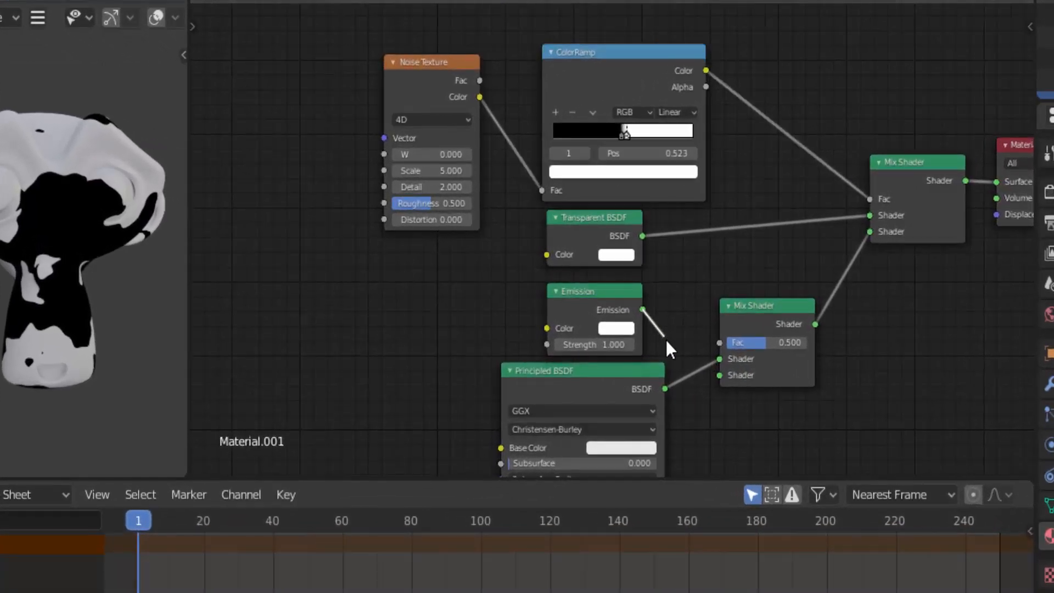
left_click_drag(690, 355, 720, 375)
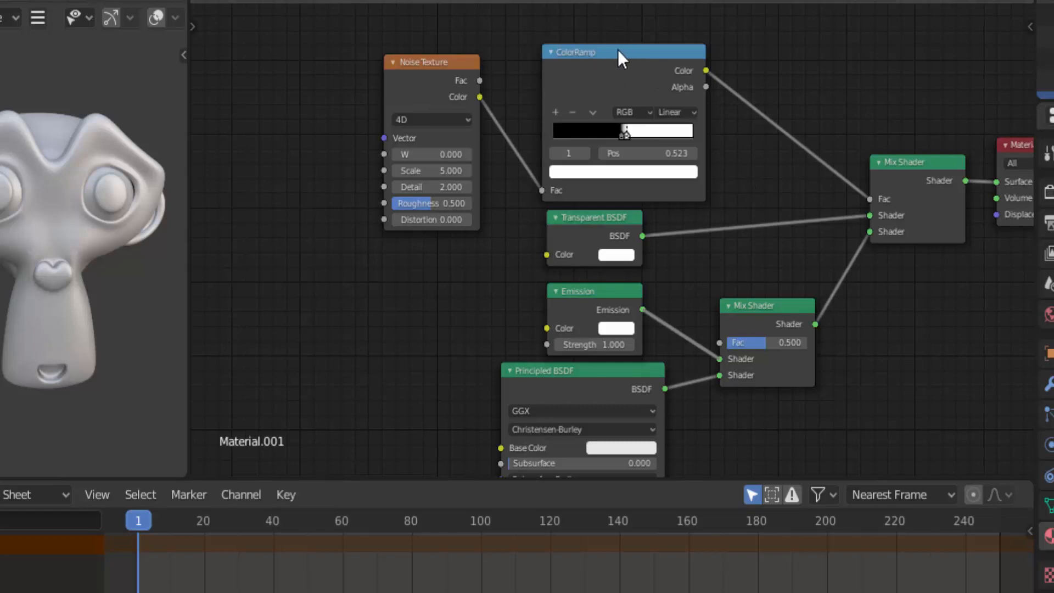
left_click(588, 50)
left_click_drag(611, 50, 581, 41)
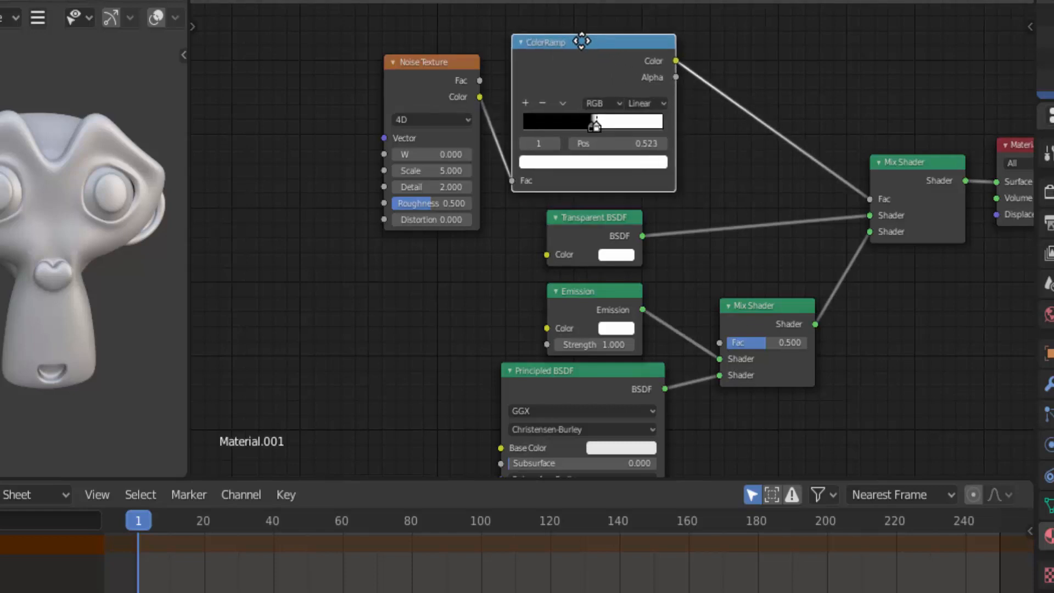
left_click(779, 307)
left_click_drag(779, 308, 805, 252)
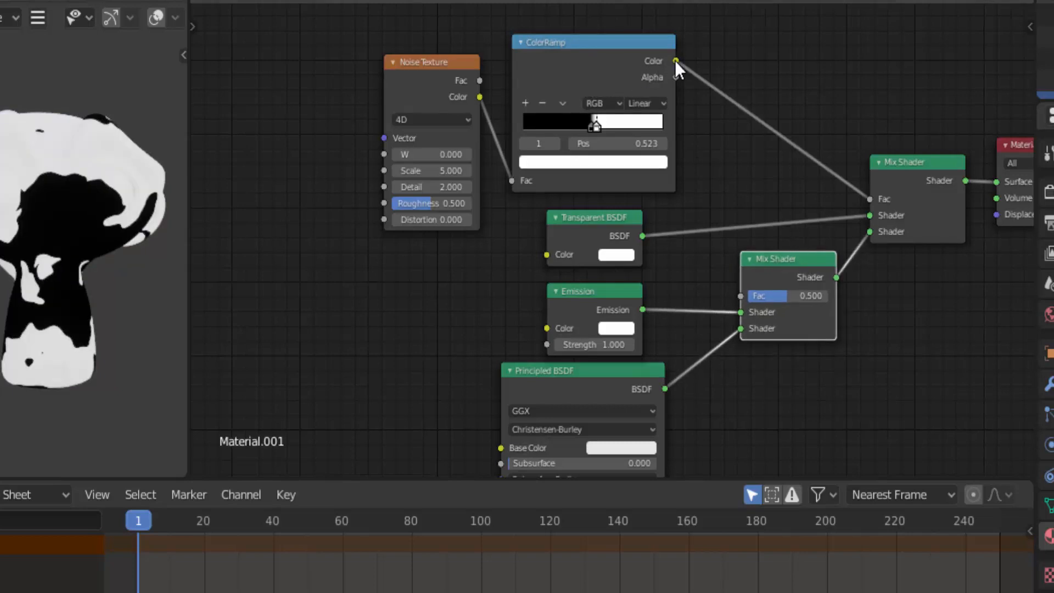
left_click_drag(676, 62, 741, 296)
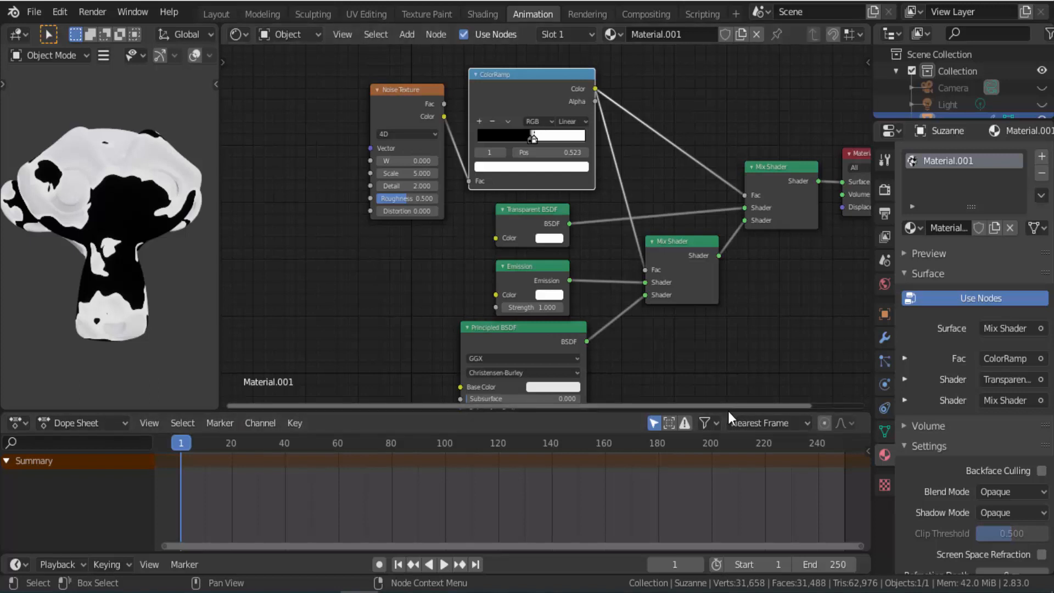
- Add a Mapping node before the Noise Texture node and link its Vector output to the Noise Texture's W input
left_click_drag(728, 411, 718, 476)
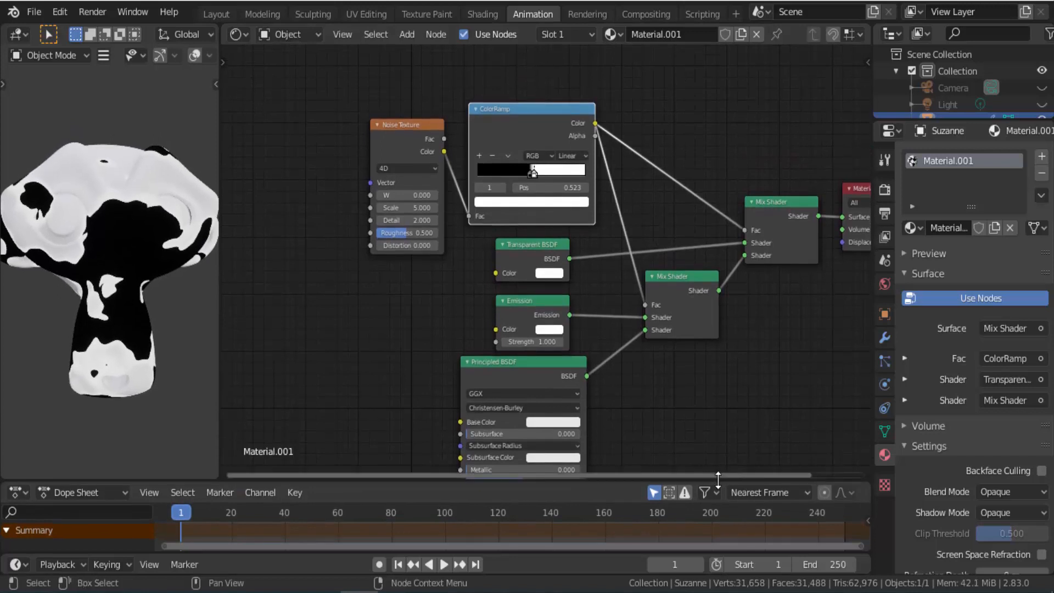
scroll(684, 364, "down", 3)
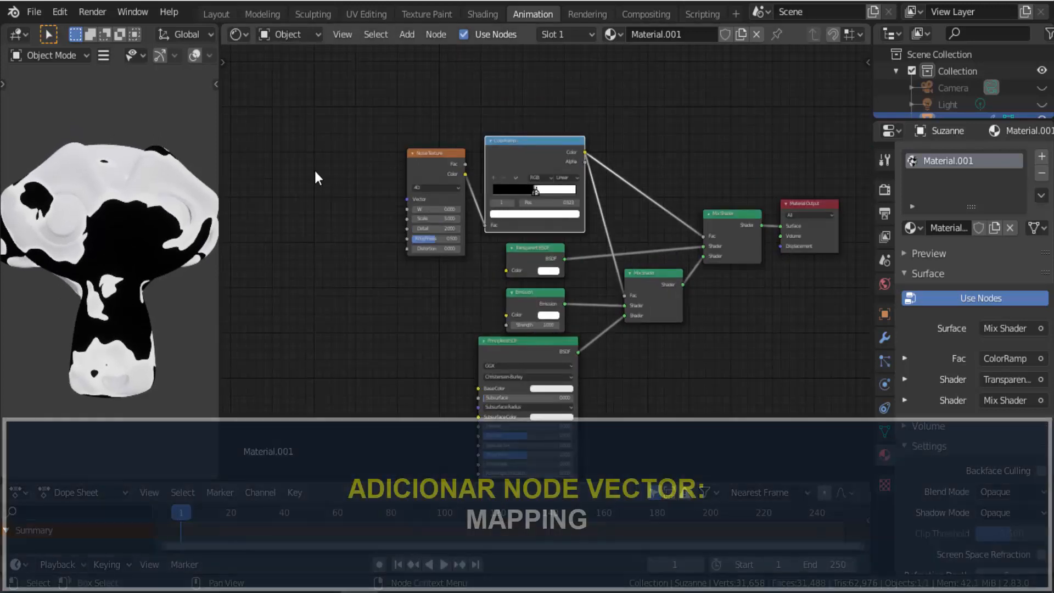
left_click(404, 37)
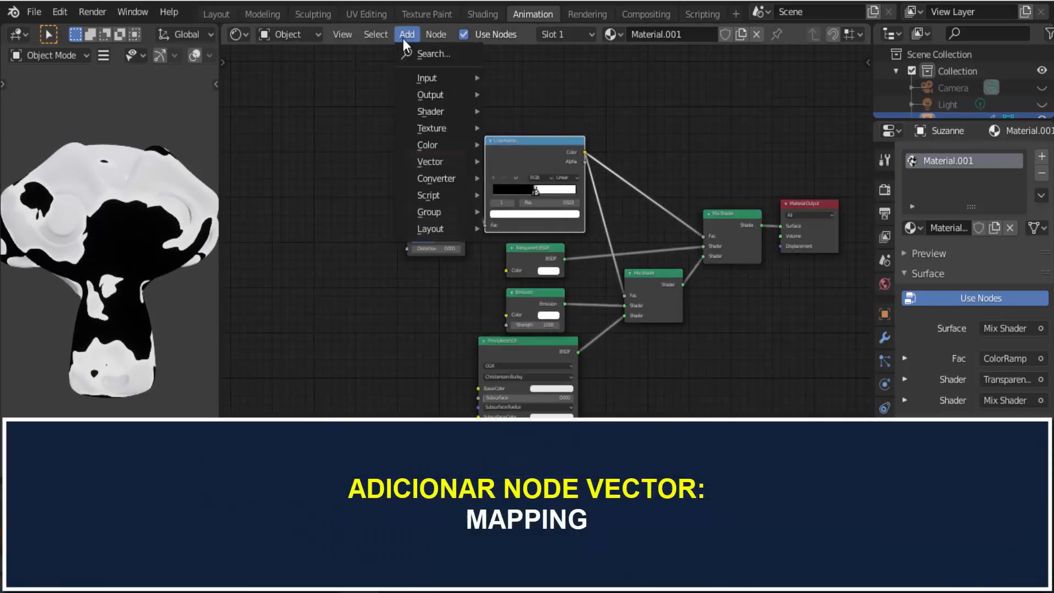
mouse_move(437, 161)
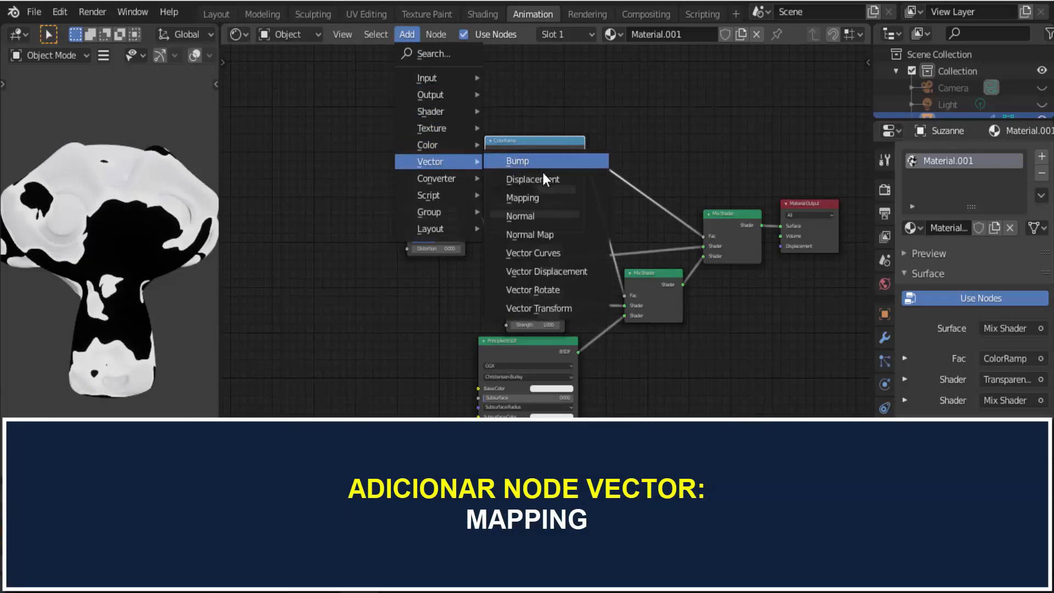
left_click(546, 197)
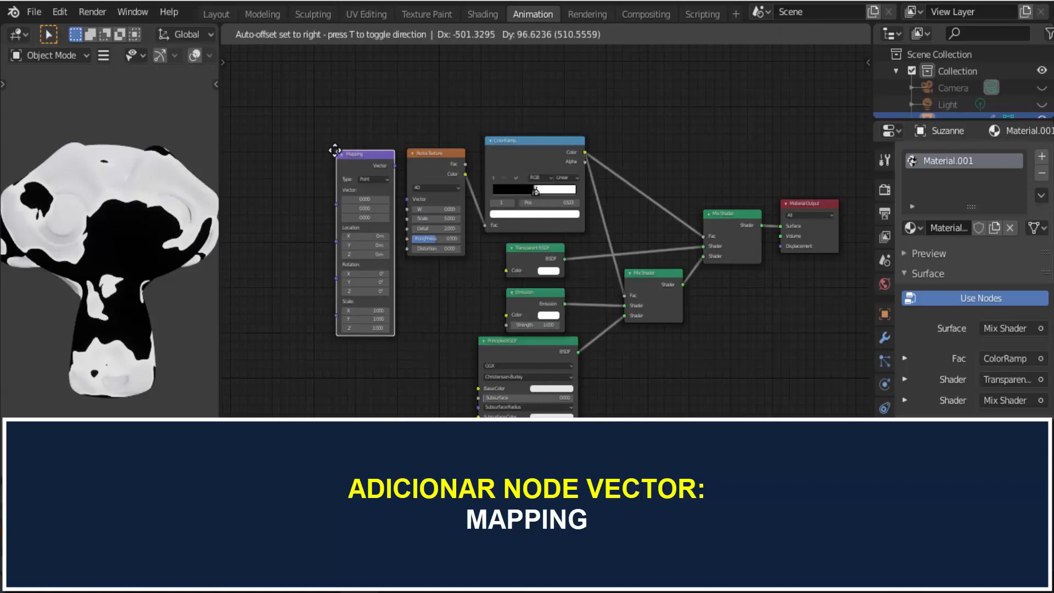
left_click(308, 145)
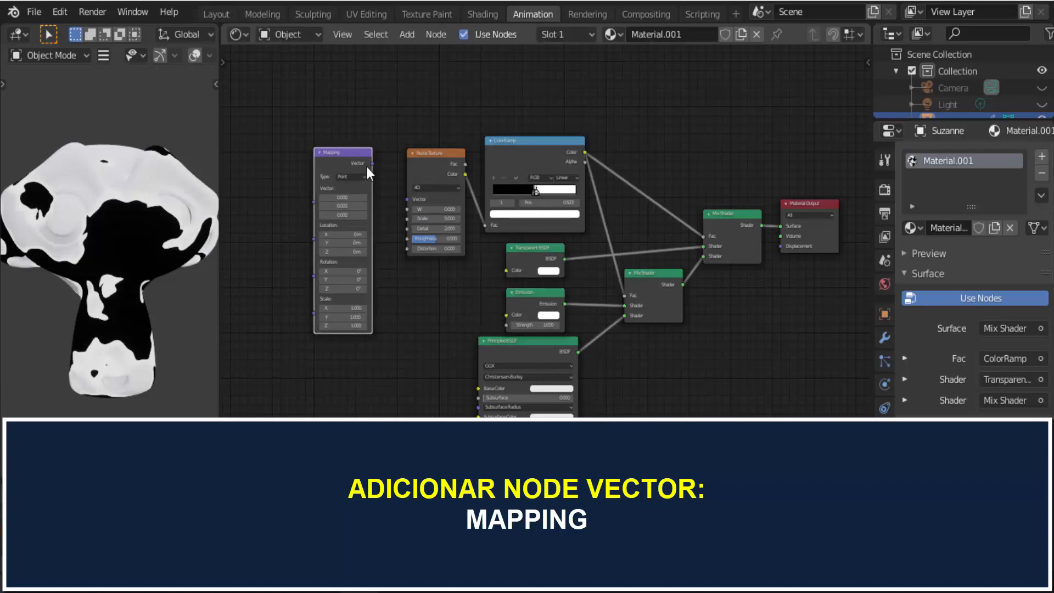
scroll(366, 164, "up", 2)
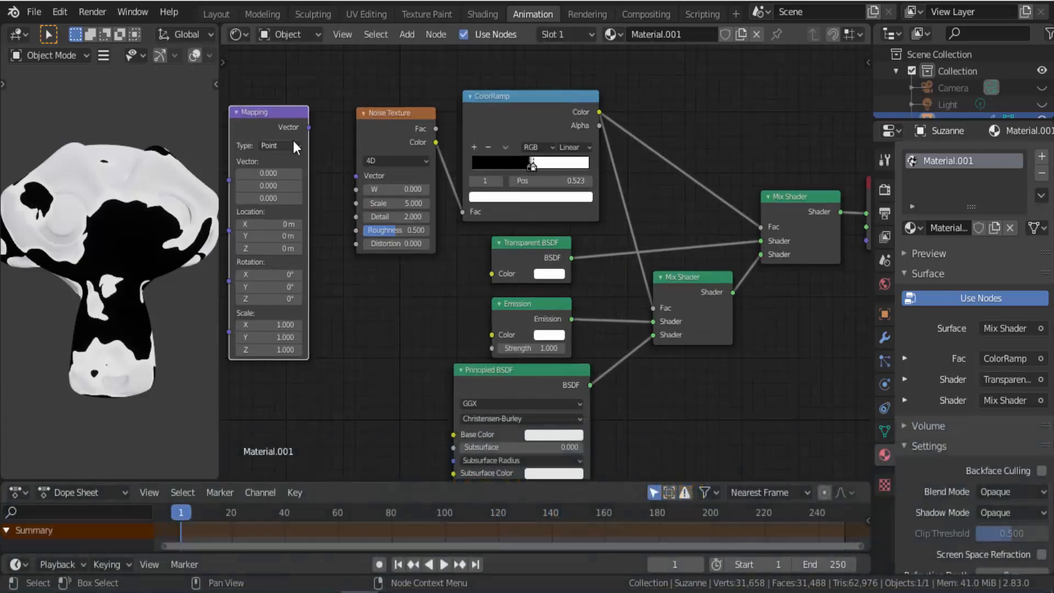
left_click_drag(310, 128, 350, 189)
- Add a Texture Coordinate node and place it in front of the Mapping node, slightly lower
scroll(347, 265, "down", 3)
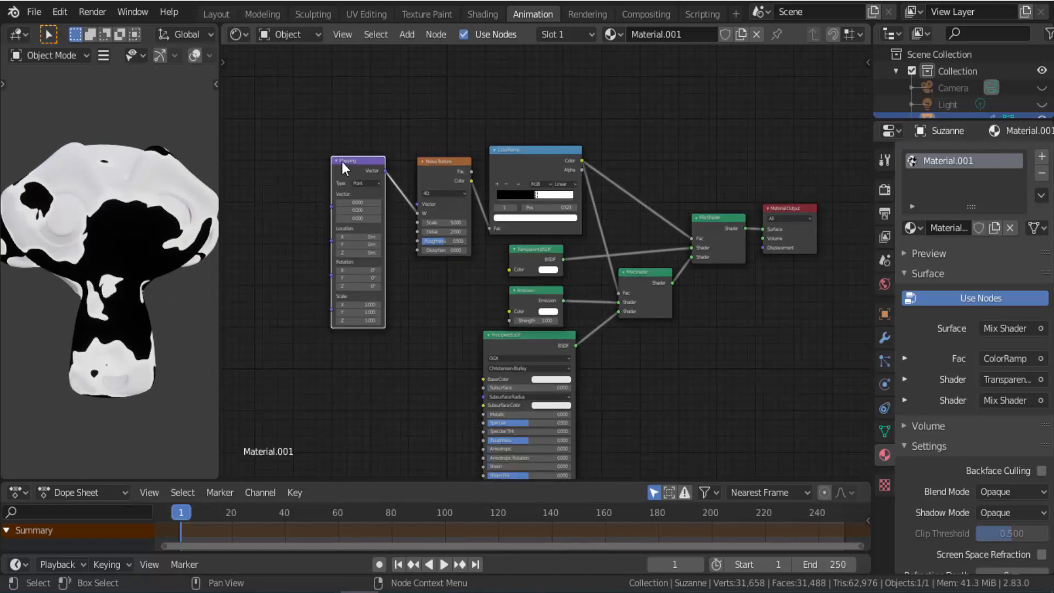
left_click(406, 35)
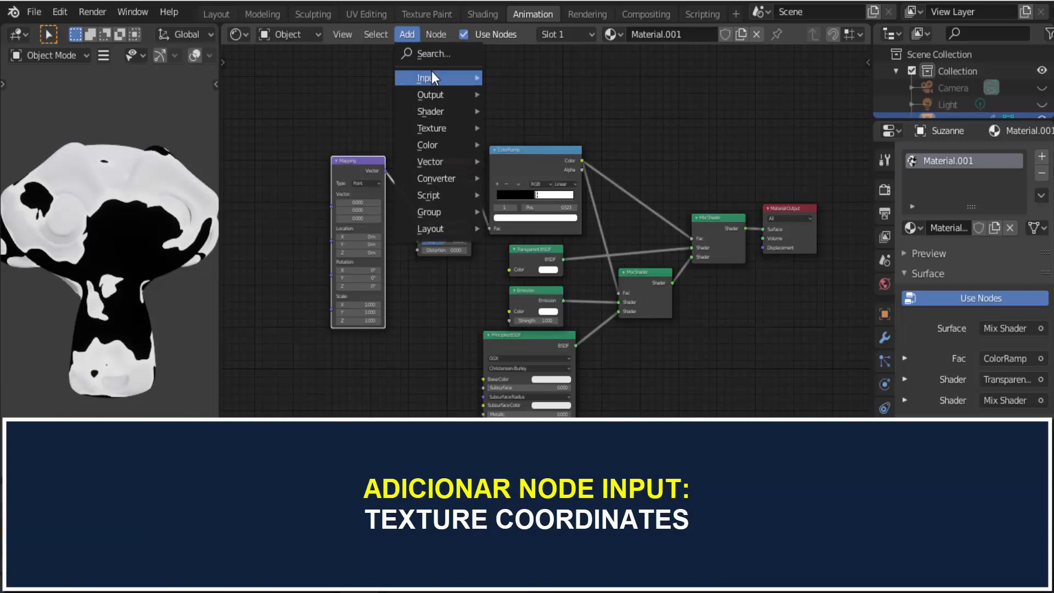
mouse_move(431, 77)
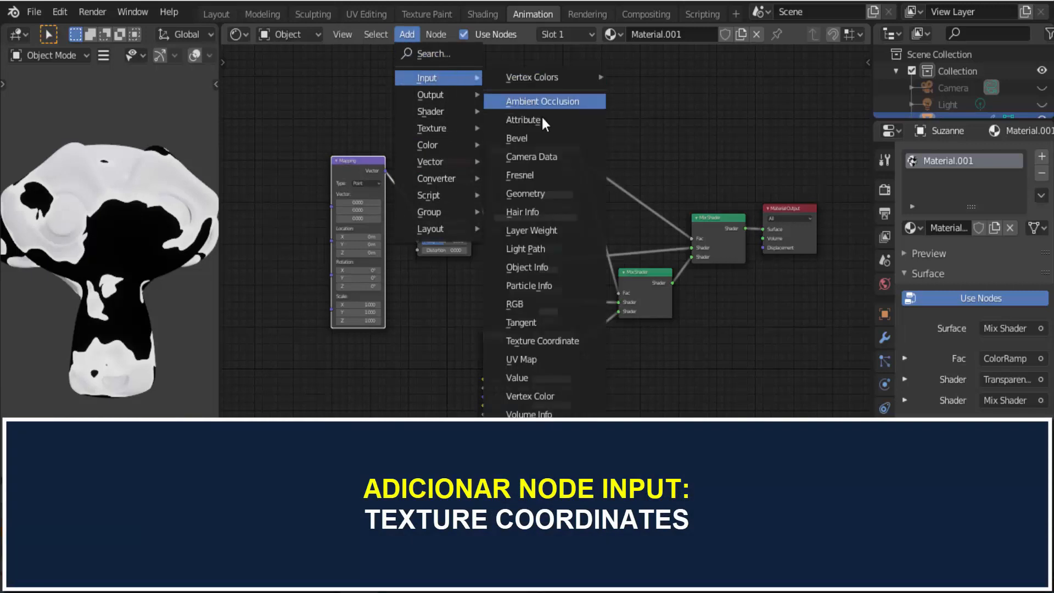
left_click(539, 339)
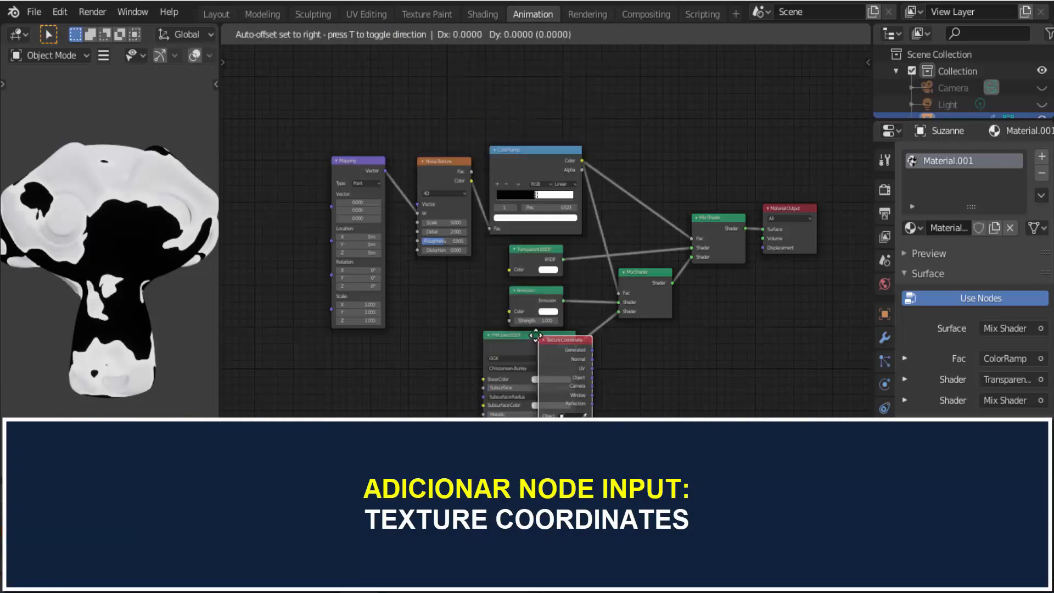
left_click(253, 165)
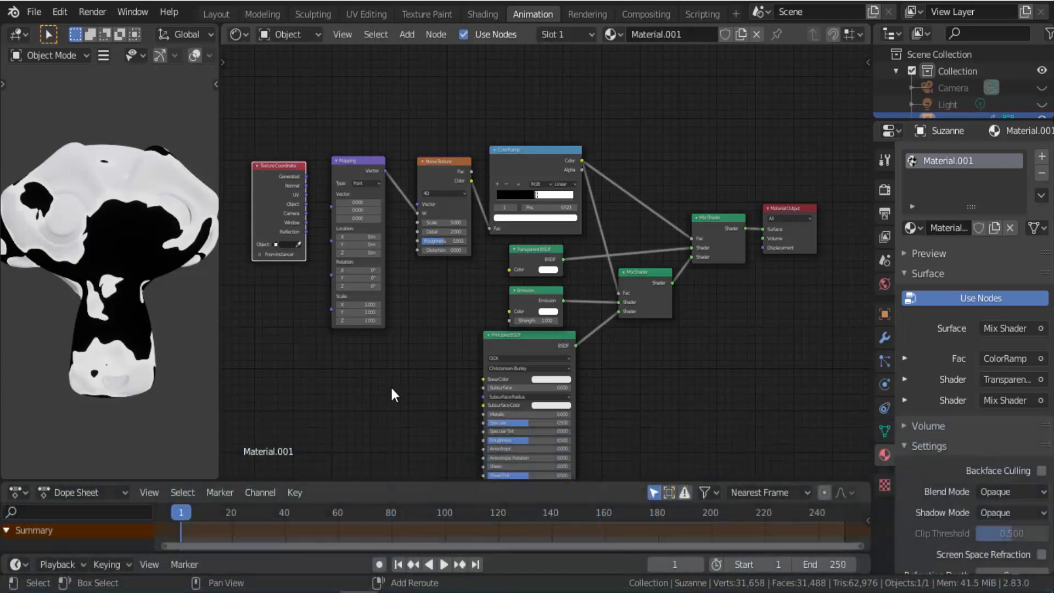
middle_click_drag(390, 385, 561, 376)
scroll(562, 377, "up", 3)
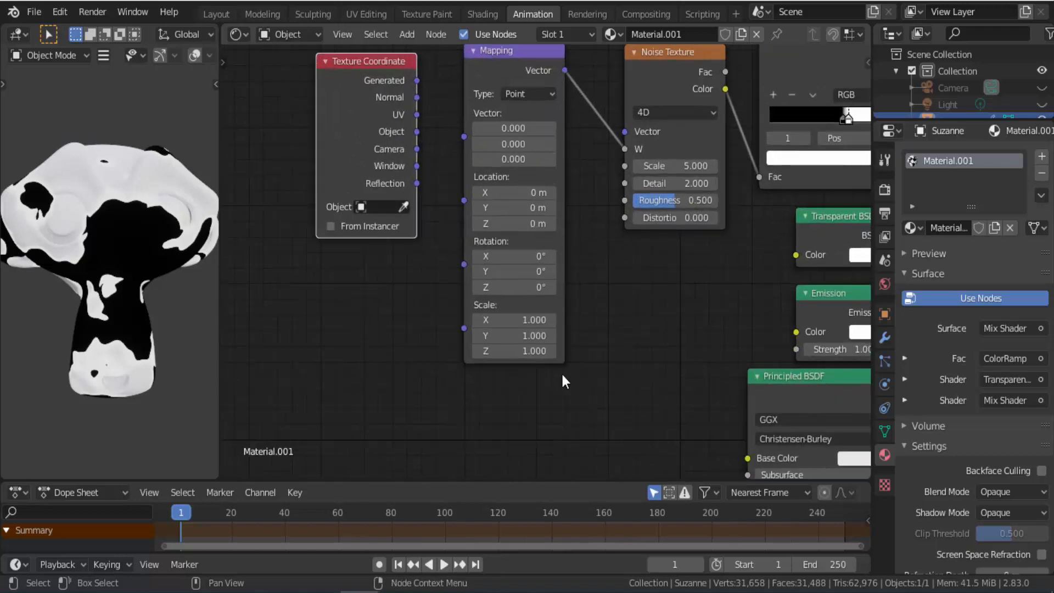
left_click_drag(336, 65, 308, 120)
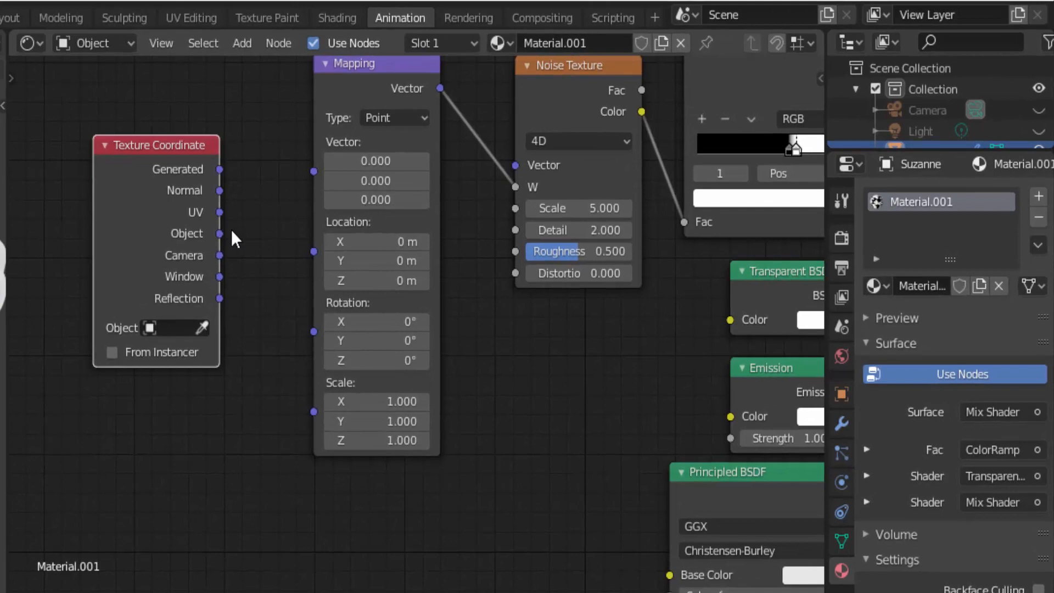
- Link the Texture Coordinate node's Object output to both the Location and Rotation inputs of the Mapping node
left_click(219, 233)
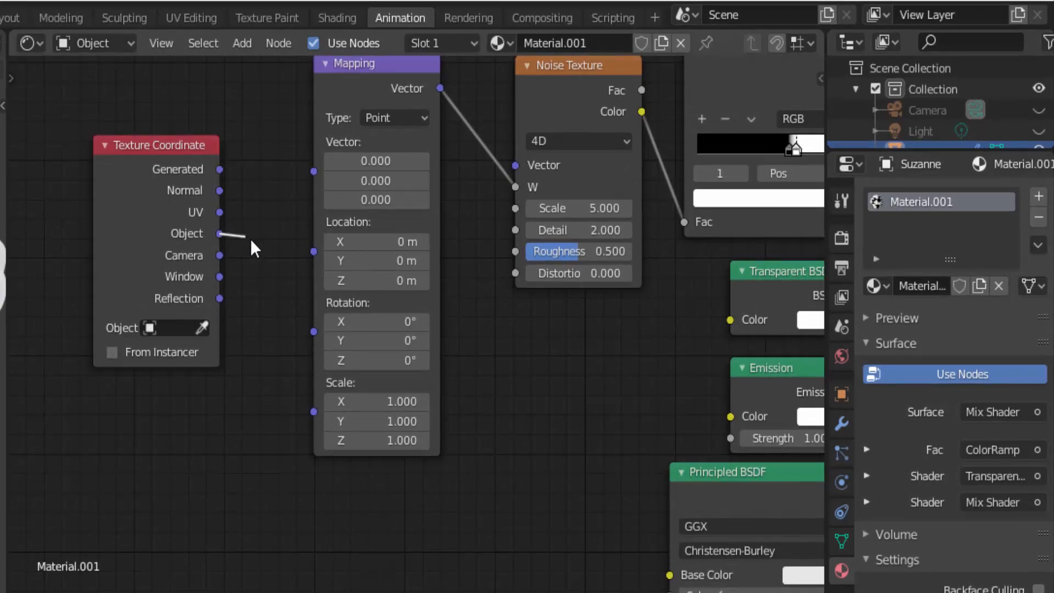
left_click_drag(290, 248, 315, 253)
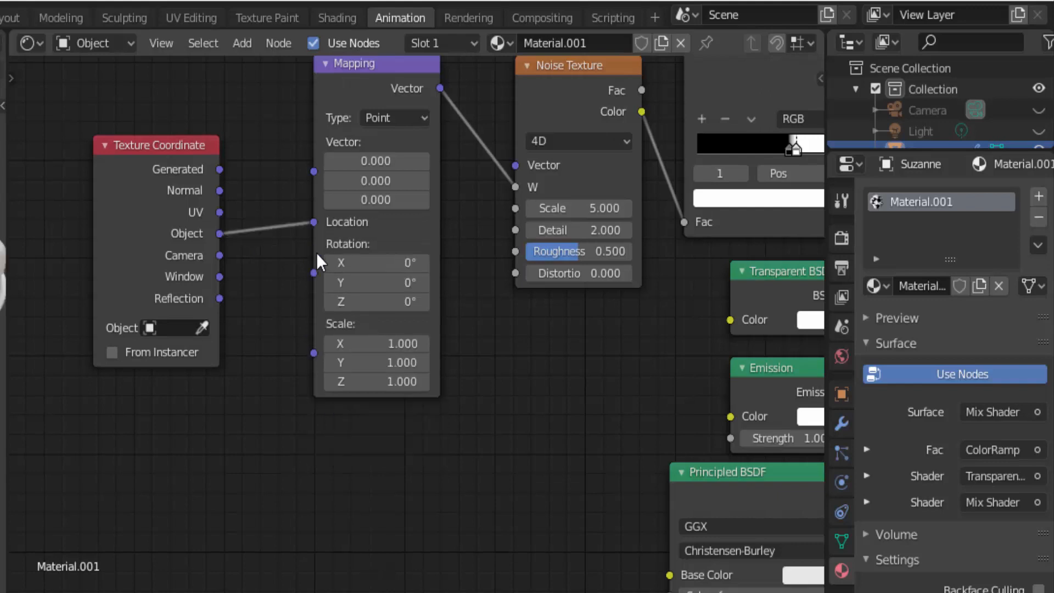
left_click(218, 235)
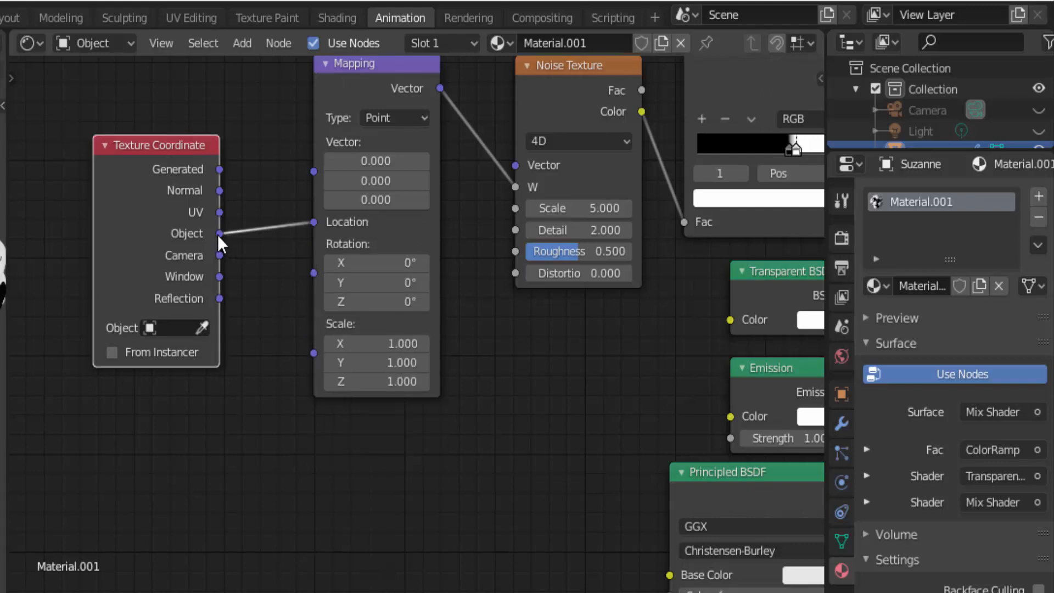
left_click_drag(267, 245, 312, 270)
- Set the Principled BSDF node's Base Color to a bright cyan
scroll(358, 427, "down", 6)
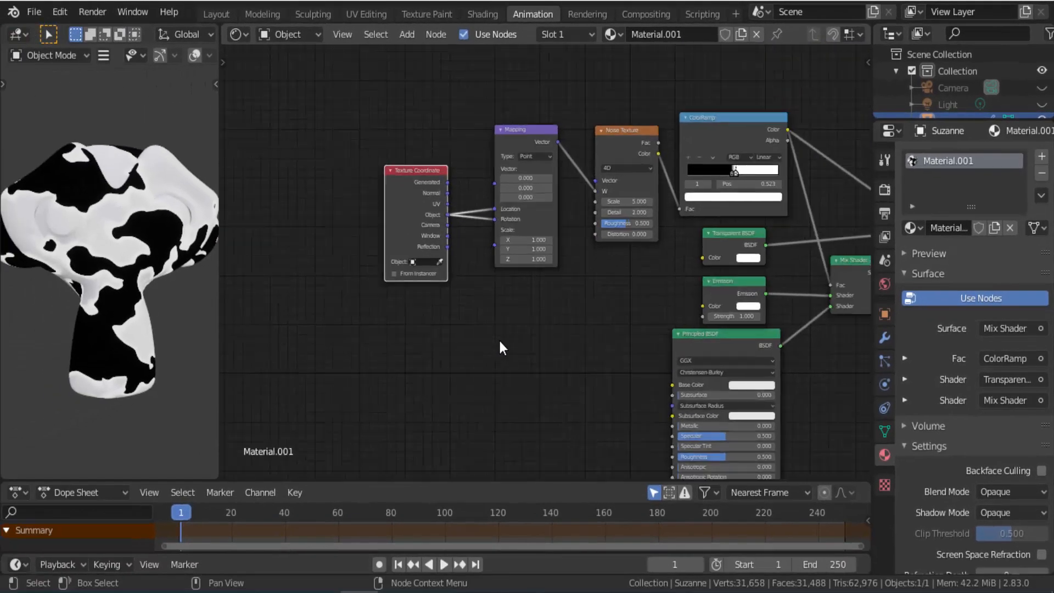
scroll(499, 342, "down", 2)
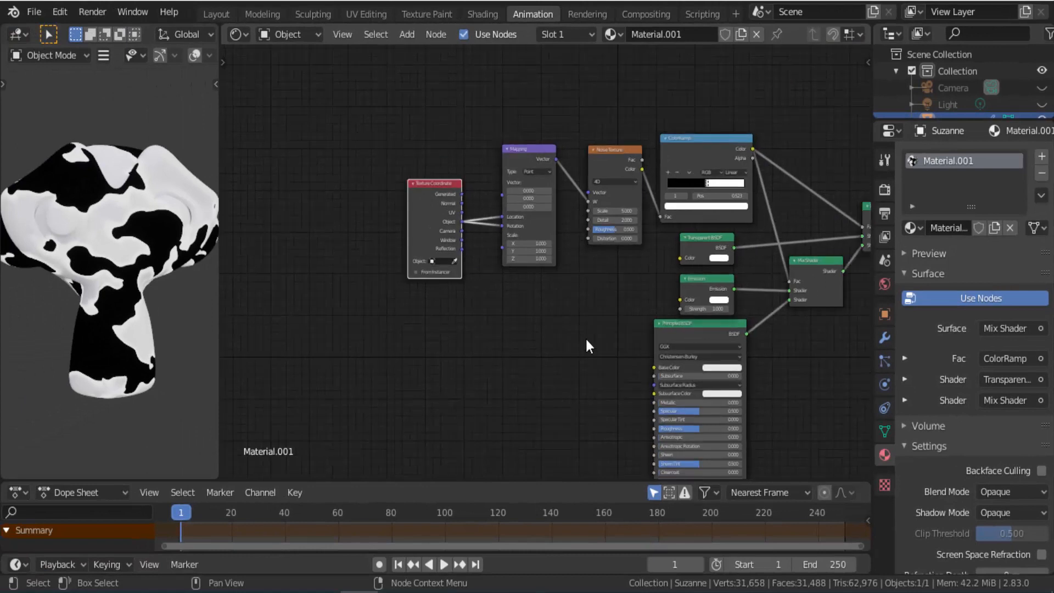
middle_click_drag(585, 337, 410, 315)
scroll(638, 351, "up", 4)
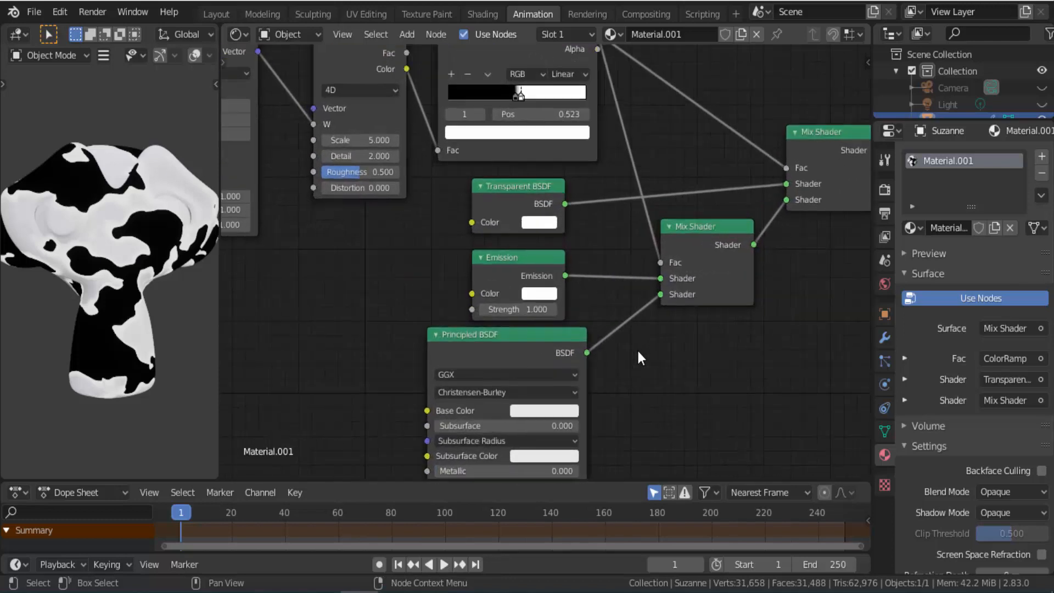
scroll(638, 353, "up", 1)
middle_click_drag(637, 353, 626, 207)
scroll(626, 285, "up", 1)
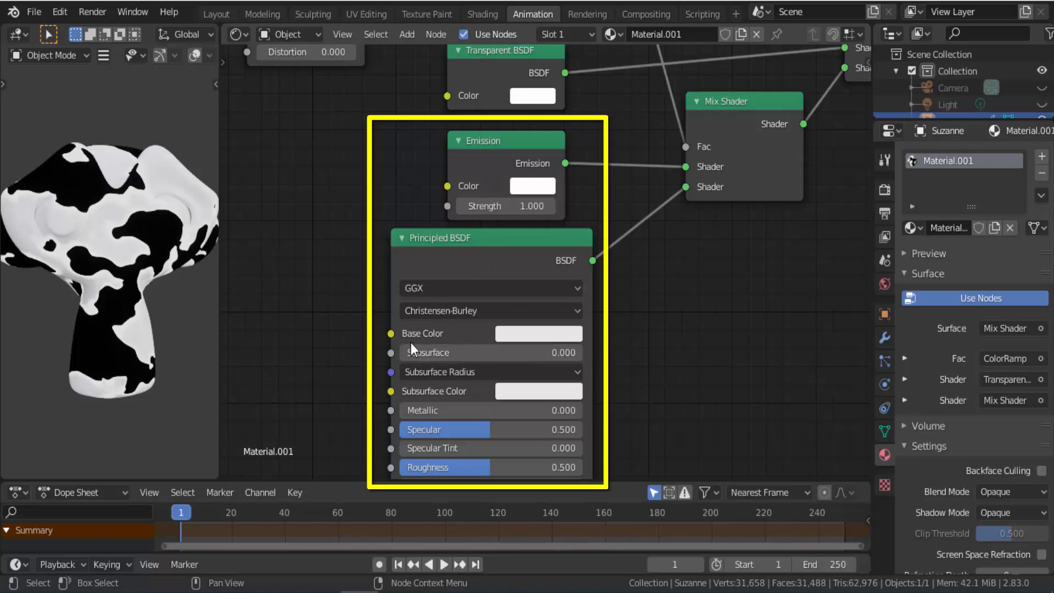
left_click(541, 333)
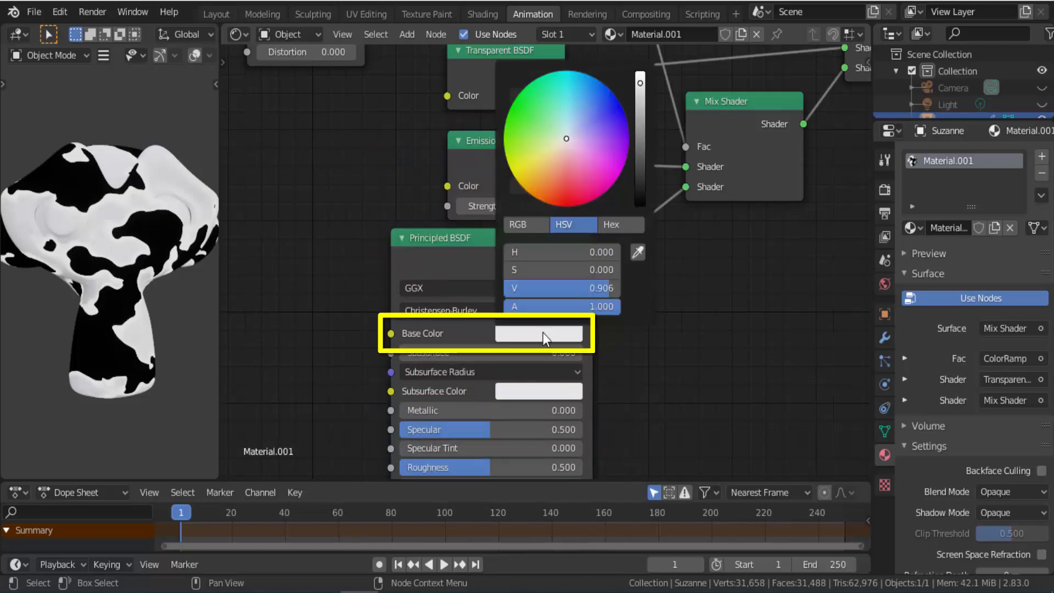
left_click(568, 78)
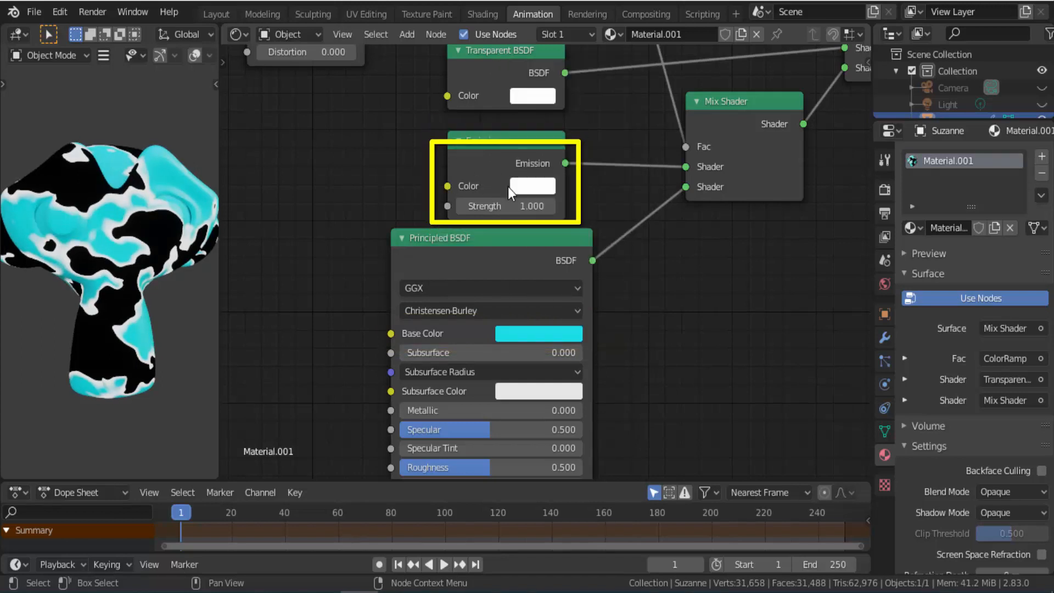
- Set the Emission node's color to a dark orange with hue 0.105, saturation 0.988 and value 0.626
left_click(538, 189)
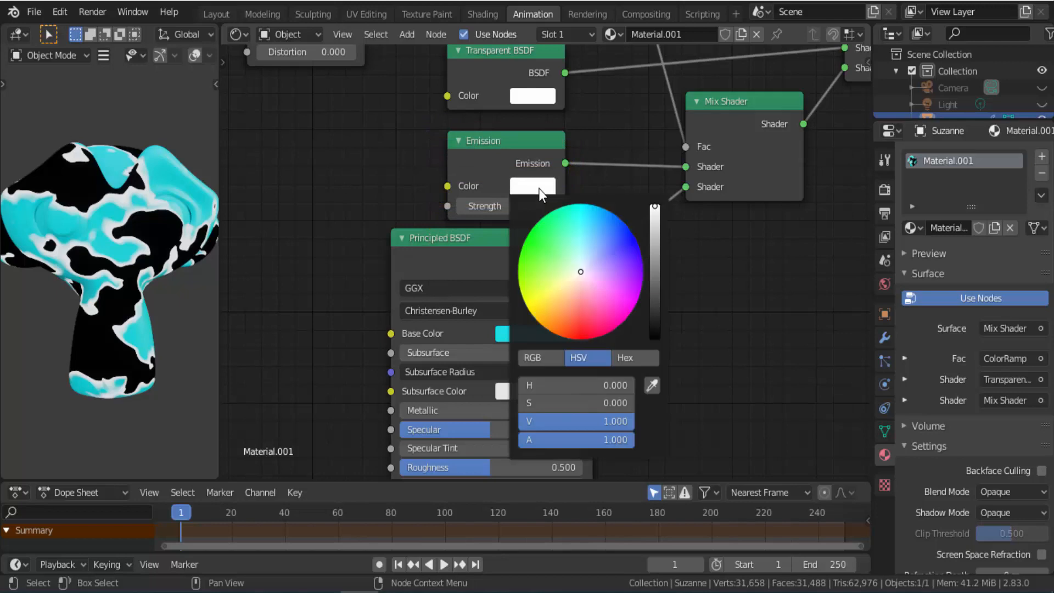
left_click(543, 325)
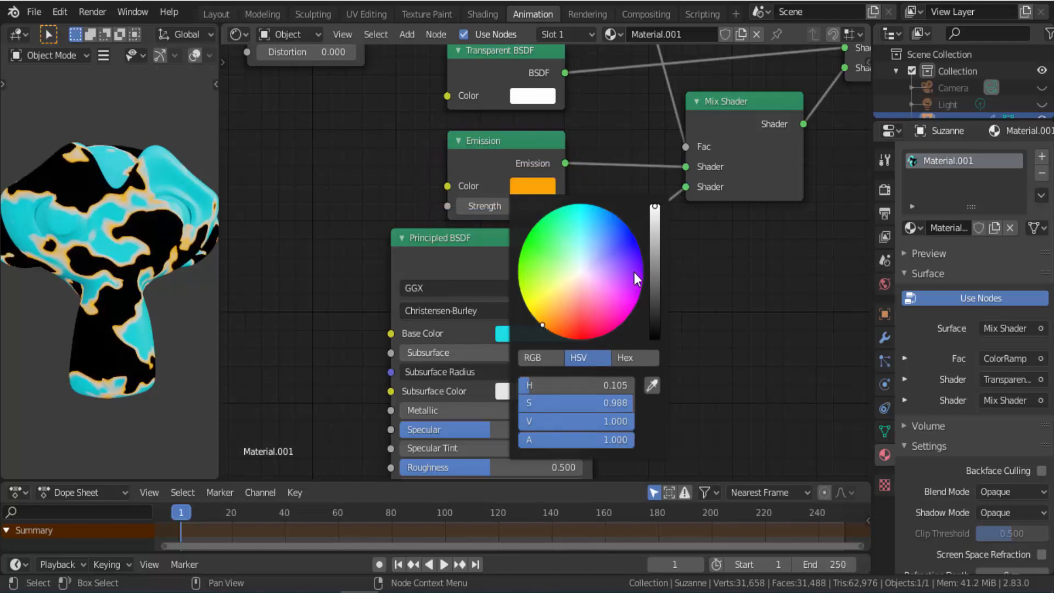
left_click_drag(654, 206, 655, 254)
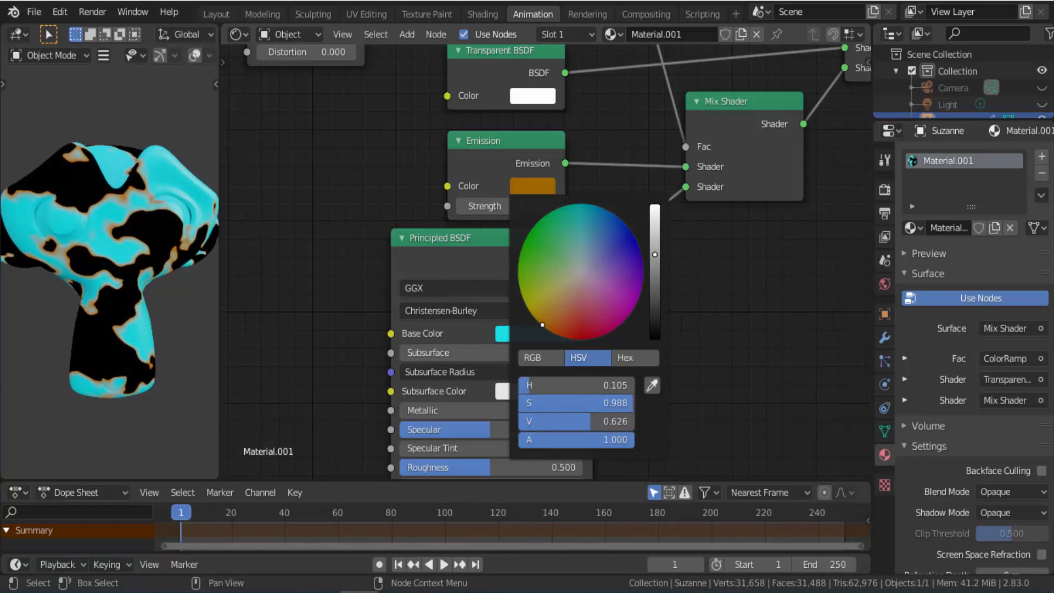
- Set the Emission node's strength to 200
left_click(478, 210)
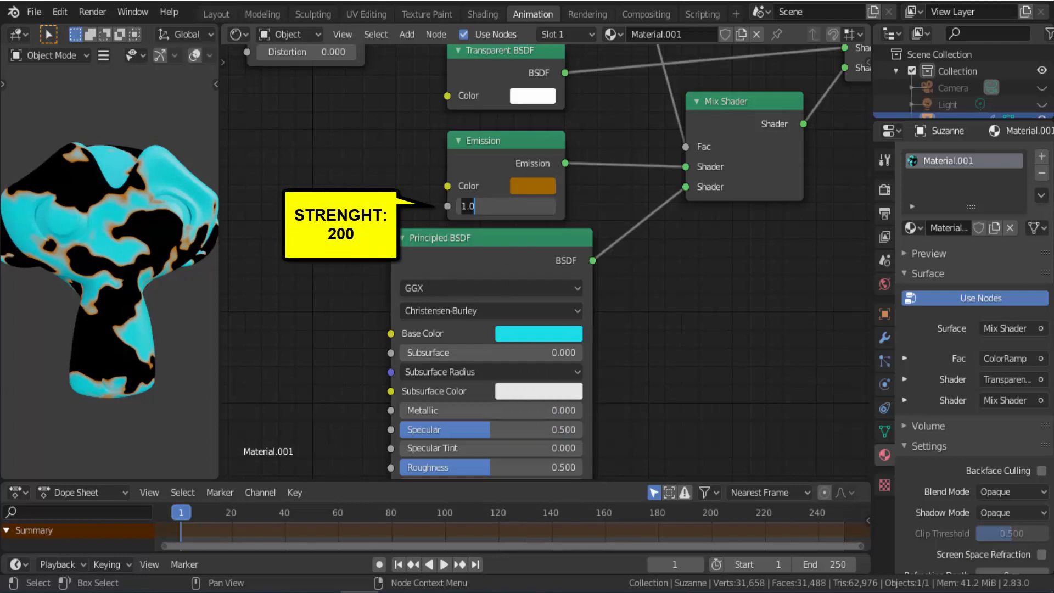
type("200")
key("Return")
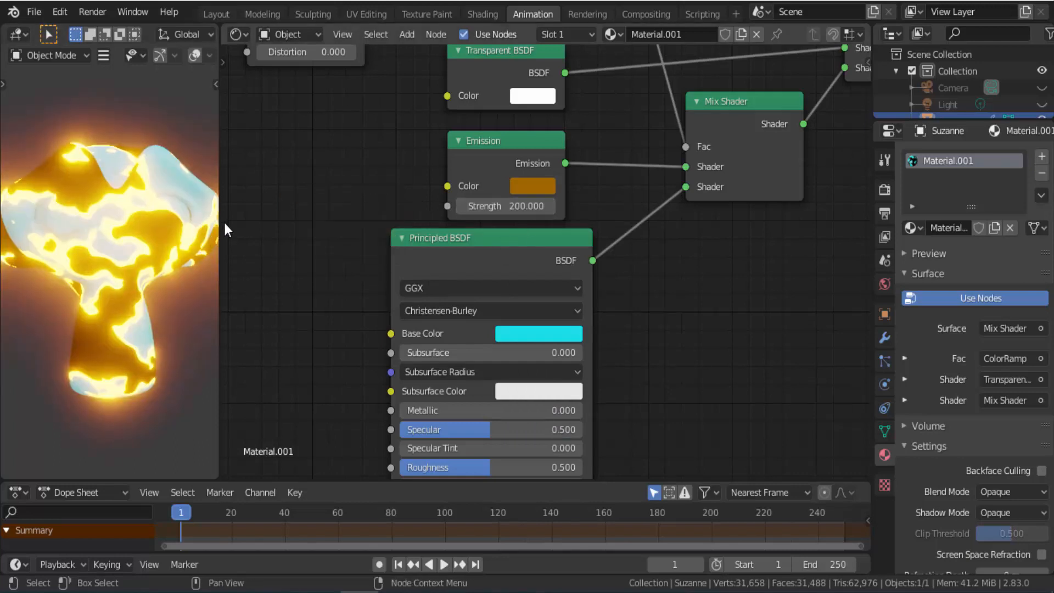
scroll(265, 194, "down", 3)
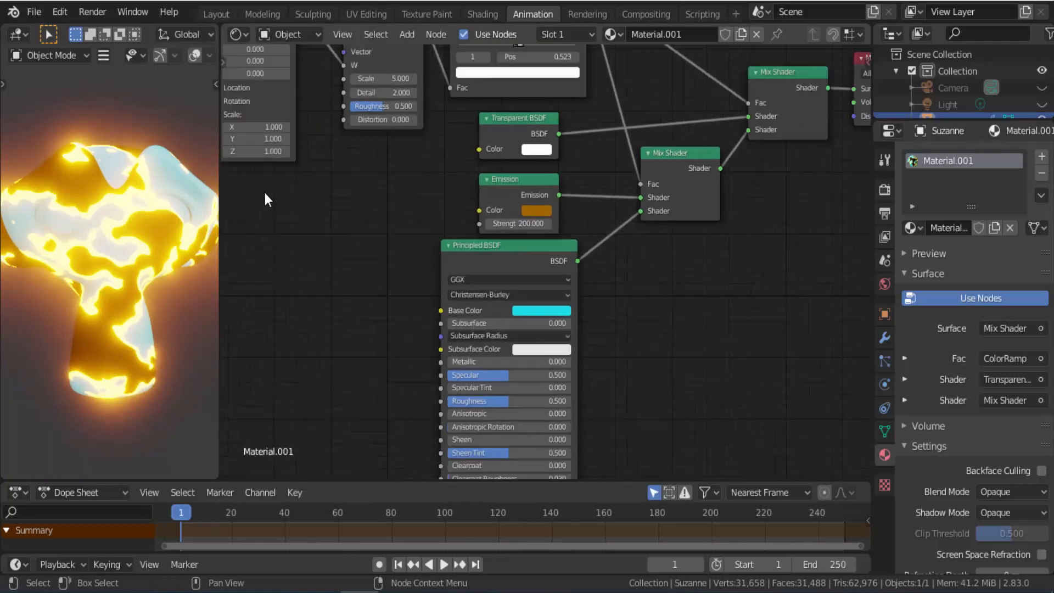
scroll(265, 193, "down", 6)
middle_click_drag(265, 193, 471, 337)
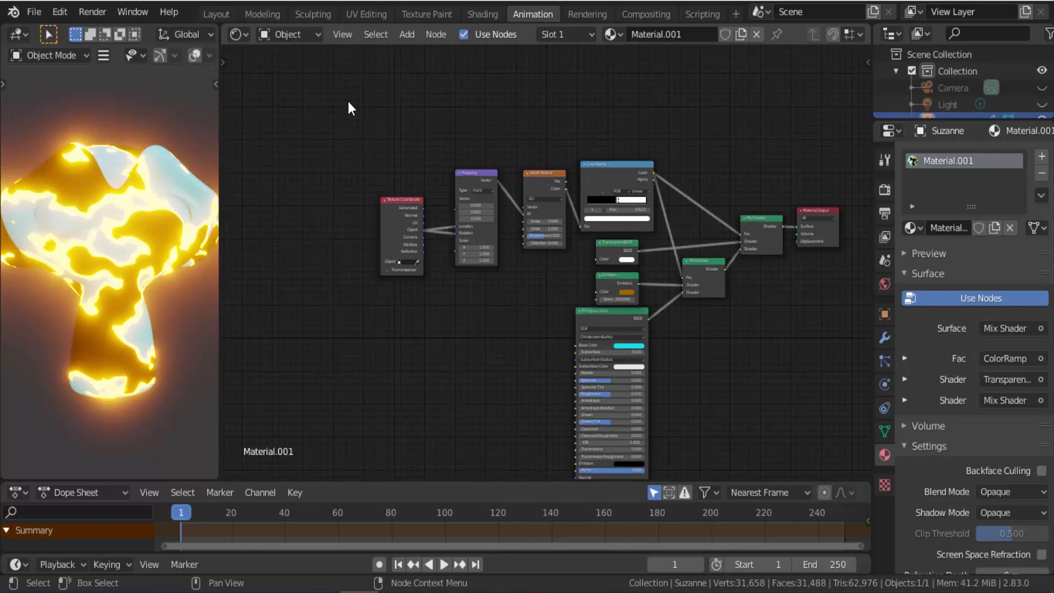
- Move the Texture Coordinate, Mapping and Noise Texture nodes together away from the ColorRamp to leave a gap in front of it
left_click_drag(347, 99, 545, 331)
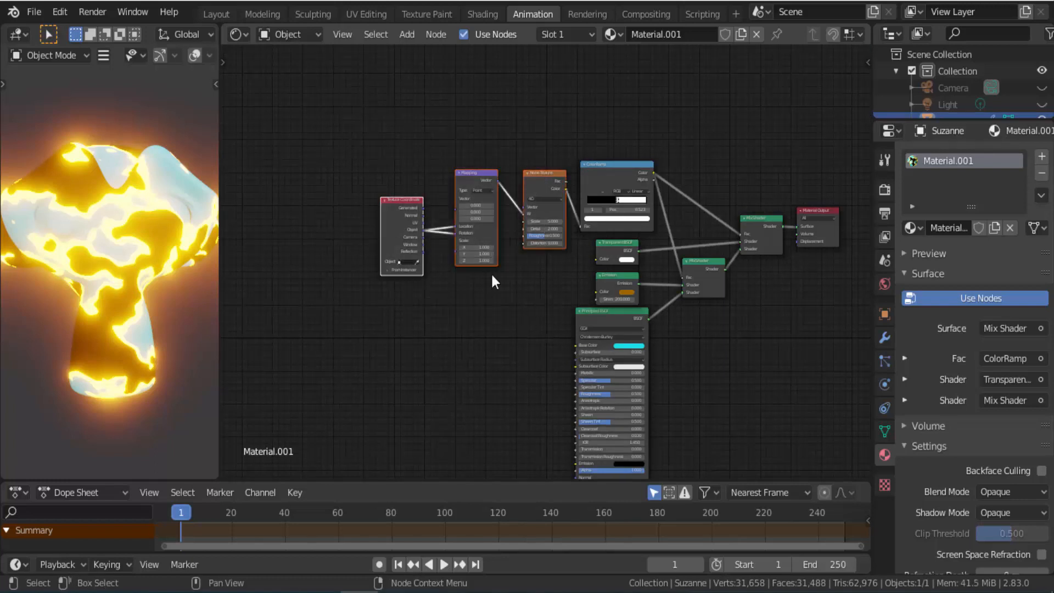
left_click_drag(475, 175, 400, 186)
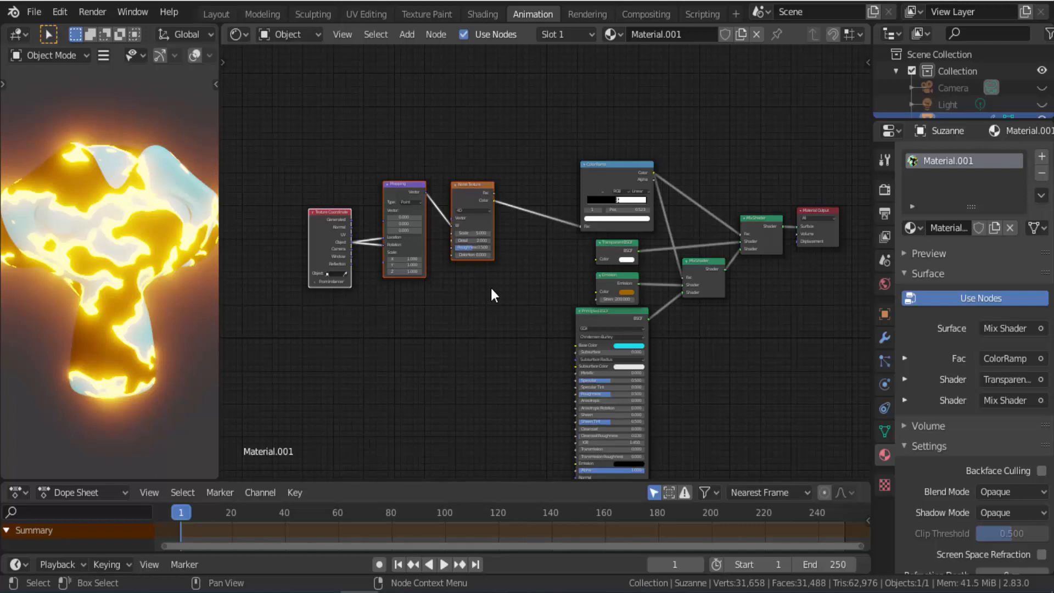
scroll(491, 287, "up", 4)
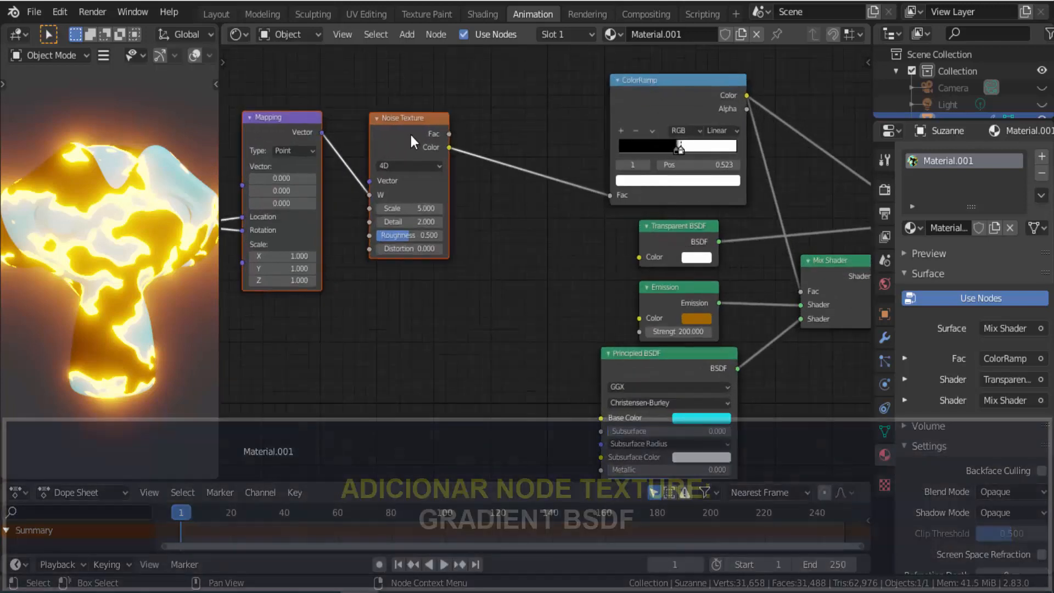
left_click(394, 81)
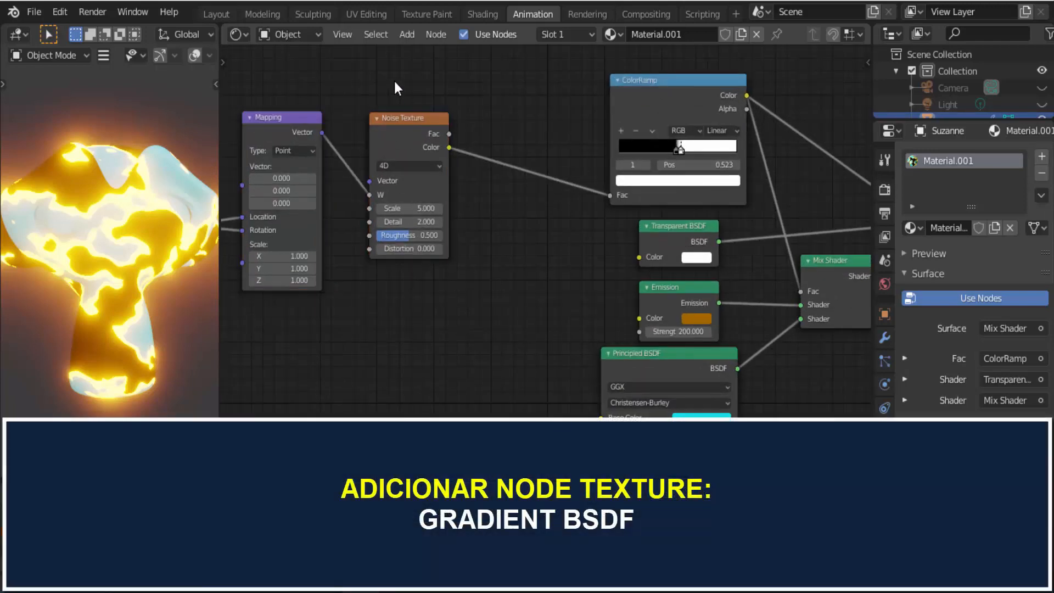
- Add a Gradient Texture node and place it below the Noise Texture node
left_click(402, 35)
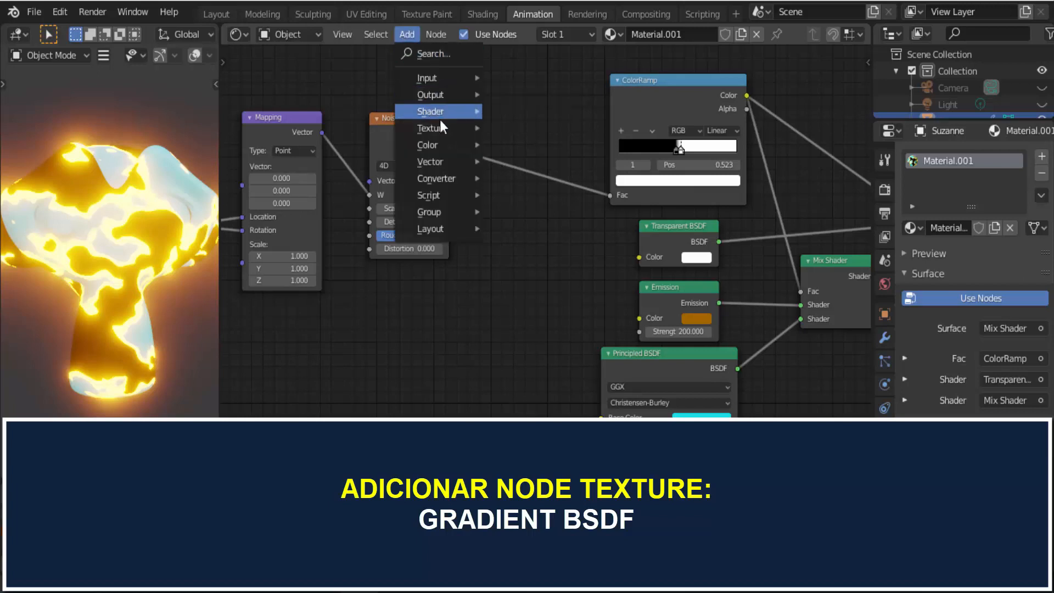
mouse_move(436, 126)
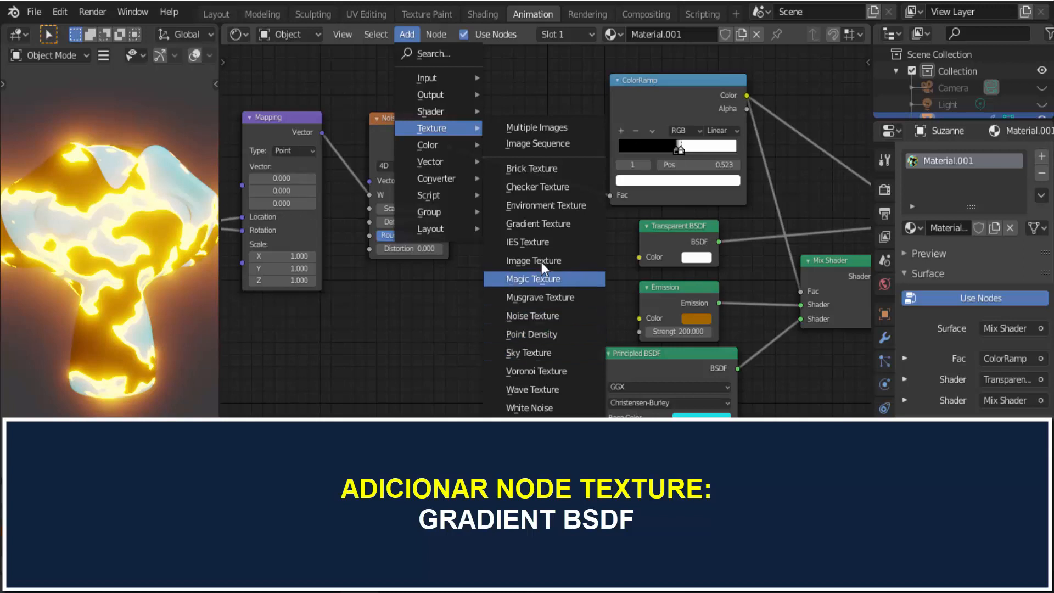
left_click(547, 223)
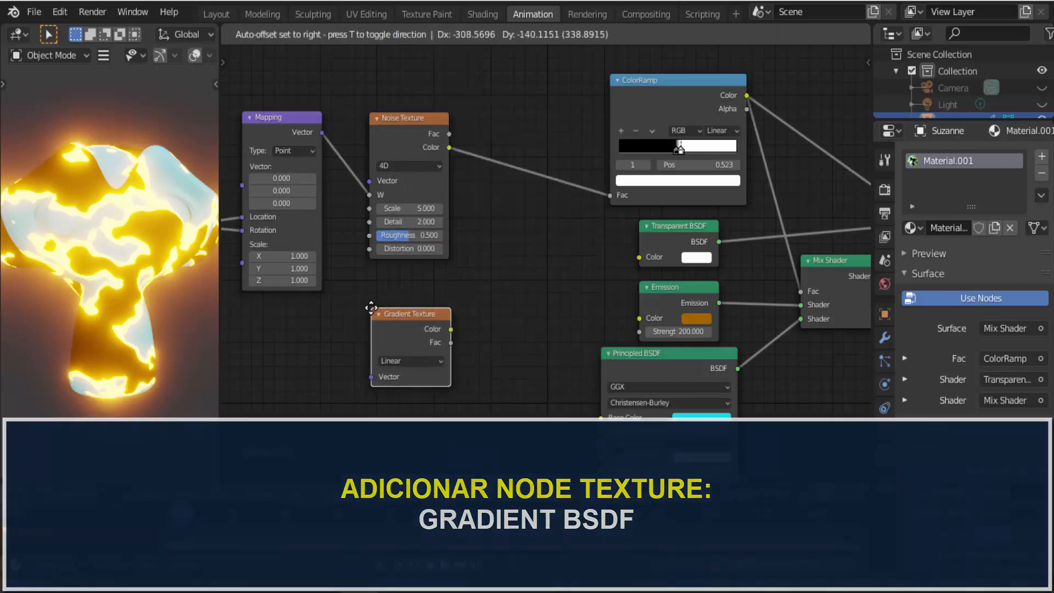
left_click(371, 306)
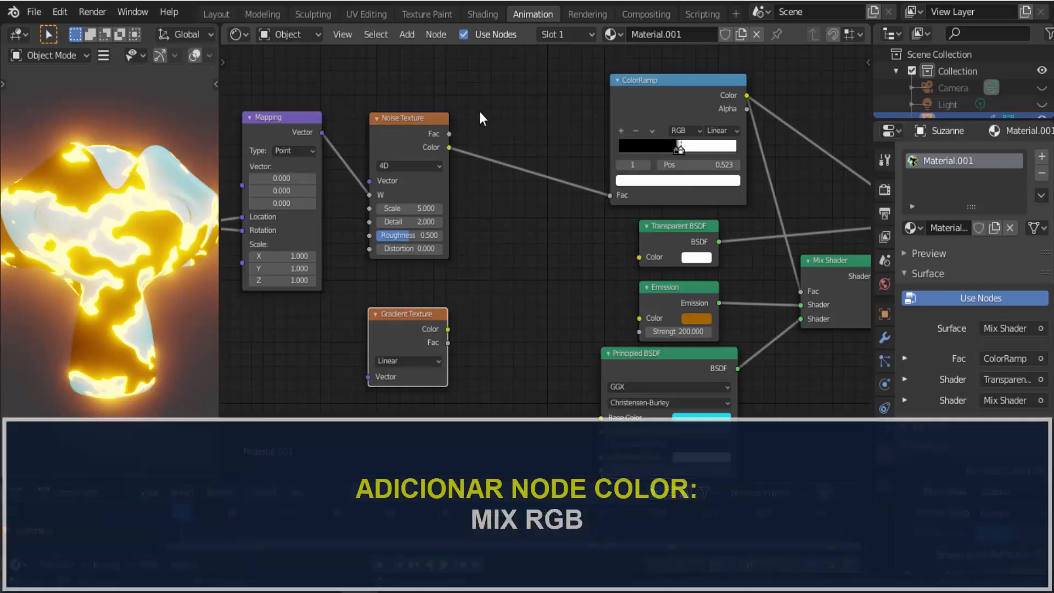
- Add a MixRGB node and insert it on the link between the Noise Texture and ColorRamp nodes
left_click(407, 35)
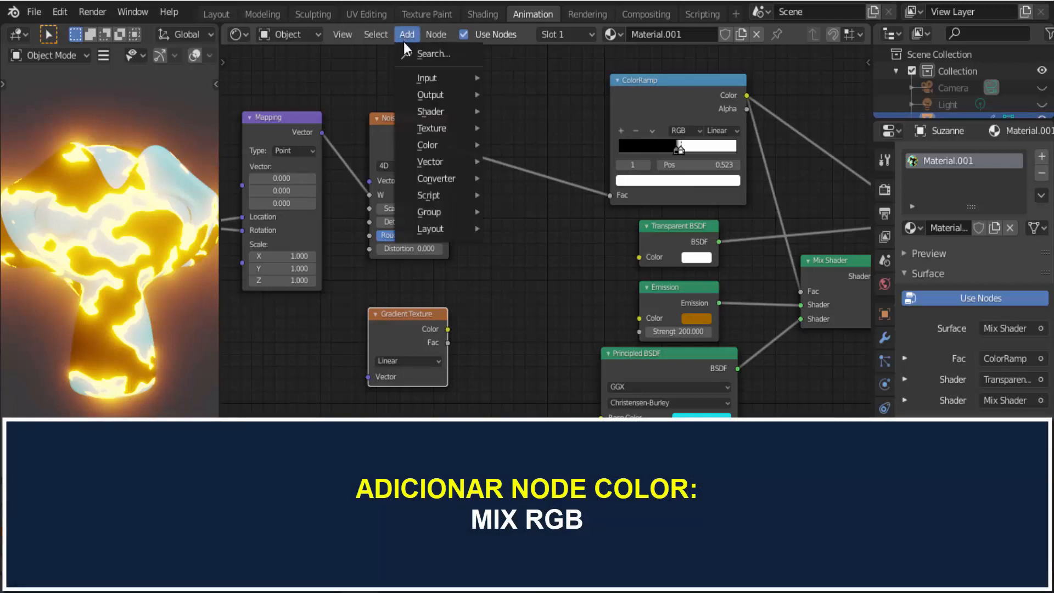
left_click(425, 55)
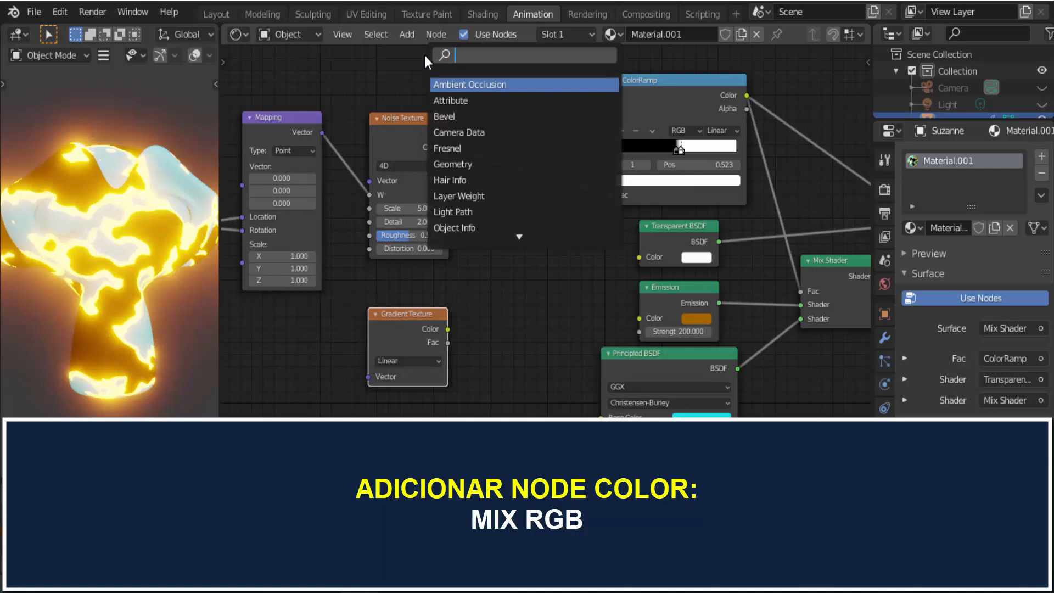
type("mix")
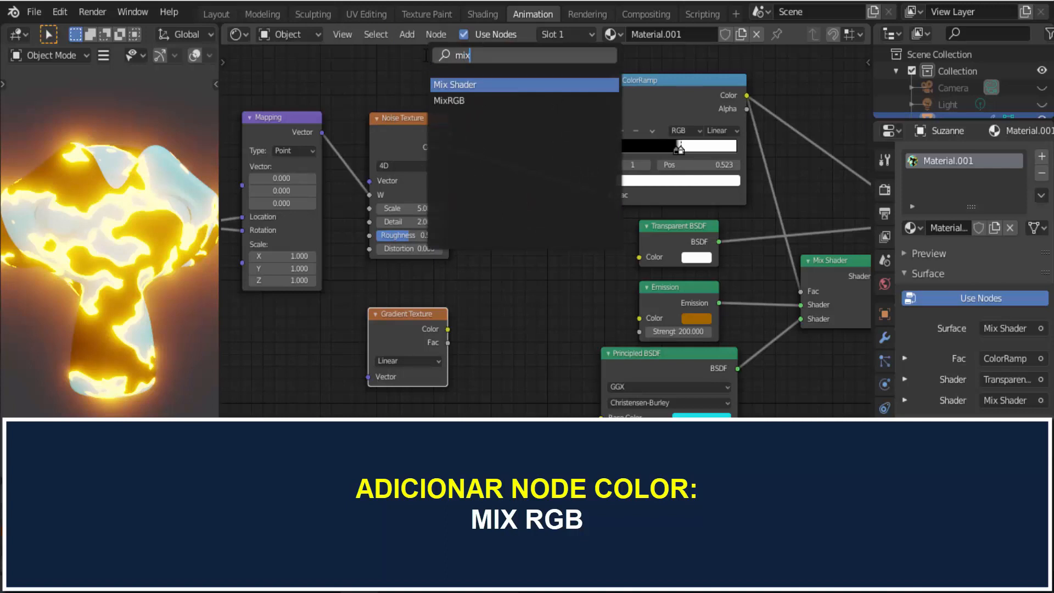
left_click(447, 101)
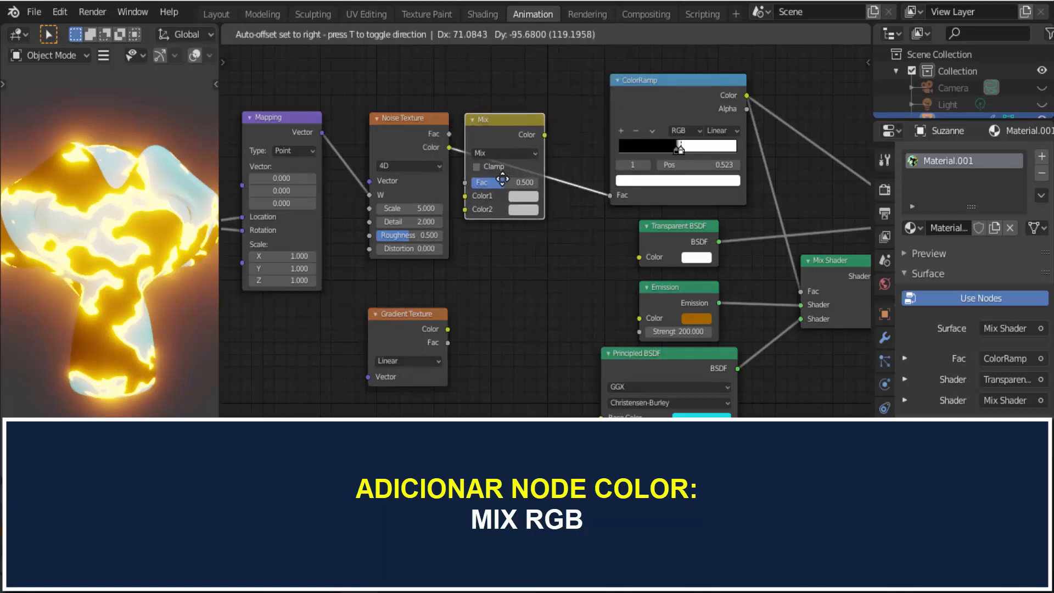
left_click(551, 192)
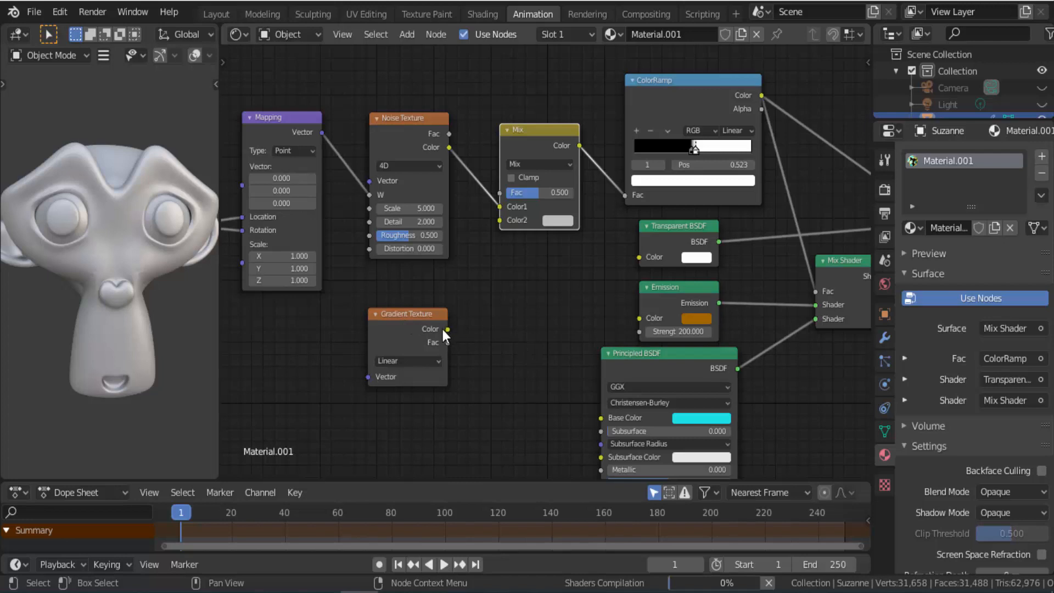
- Link the Gradient Texture's Color to the Mix node's Color2, and the Mapping node's Vector to the Gradient Texture's Vector
left_click_drag(449, 329, 498, 222)
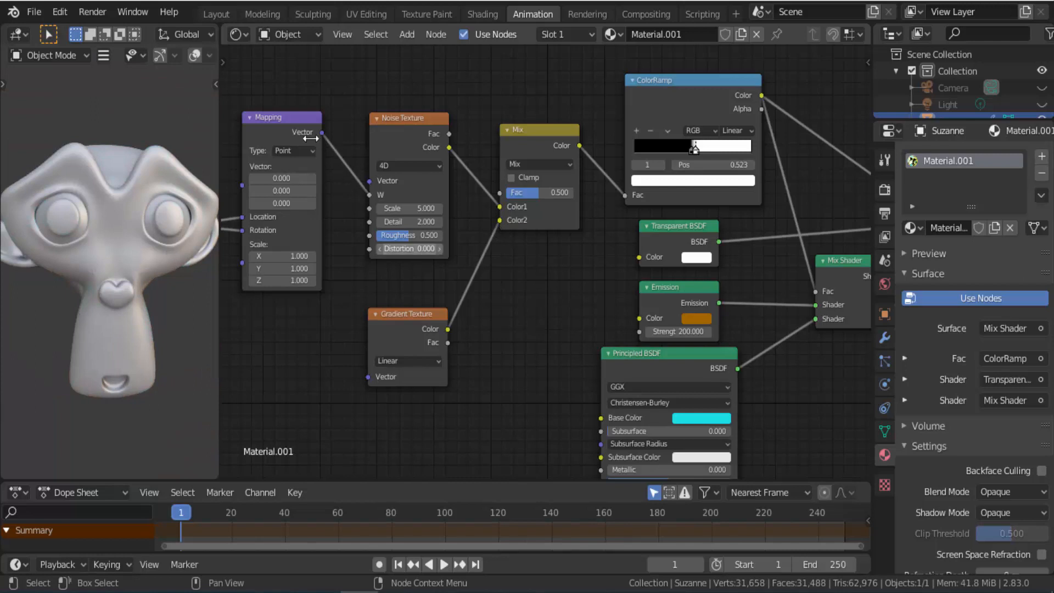
left_click_drag(322, 133, 364, 379)
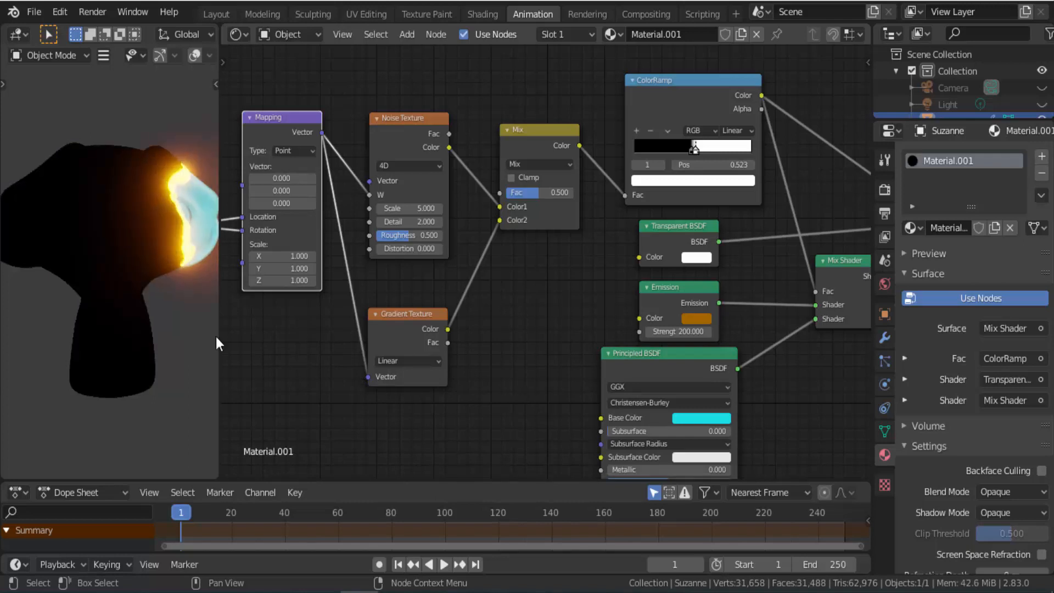
scroll(108, 226, "up", 1)
scroll(108, 226, "down", 2)
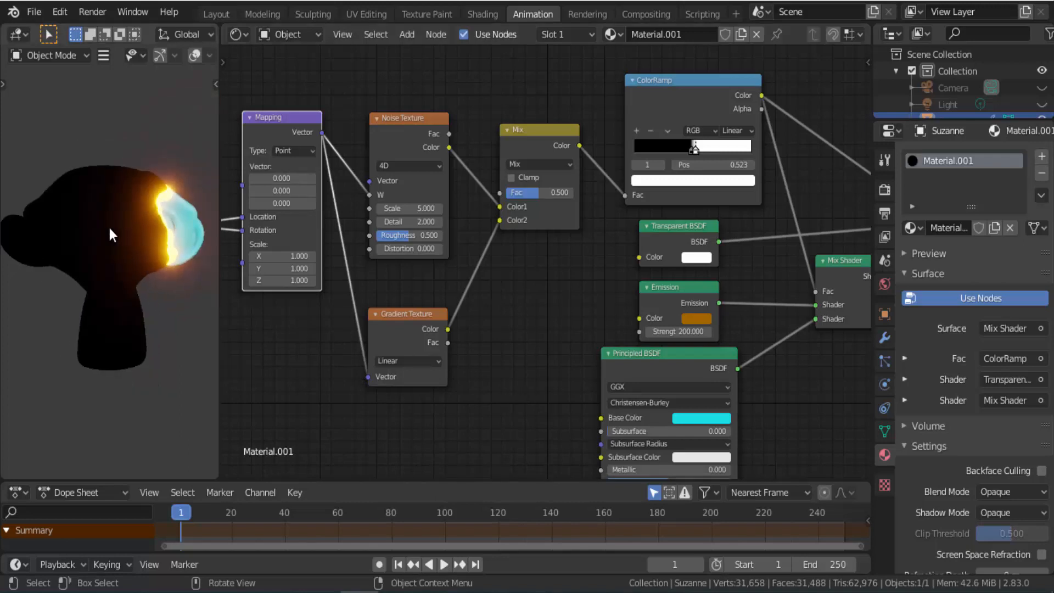
scroll(111, 235, "down", 1)
mouse_move(190, 222)
middle_mouse_down()
mouse_move(129, 242)
mouse_move(83, 244)
mouse_move(15, 223)
mouse_move(191, 229)
mouse_move(183, 258)
mouse_move(203, 266)
mouse_move(31, 263)
mouse_move(174, 223)
middle_mouse_up()
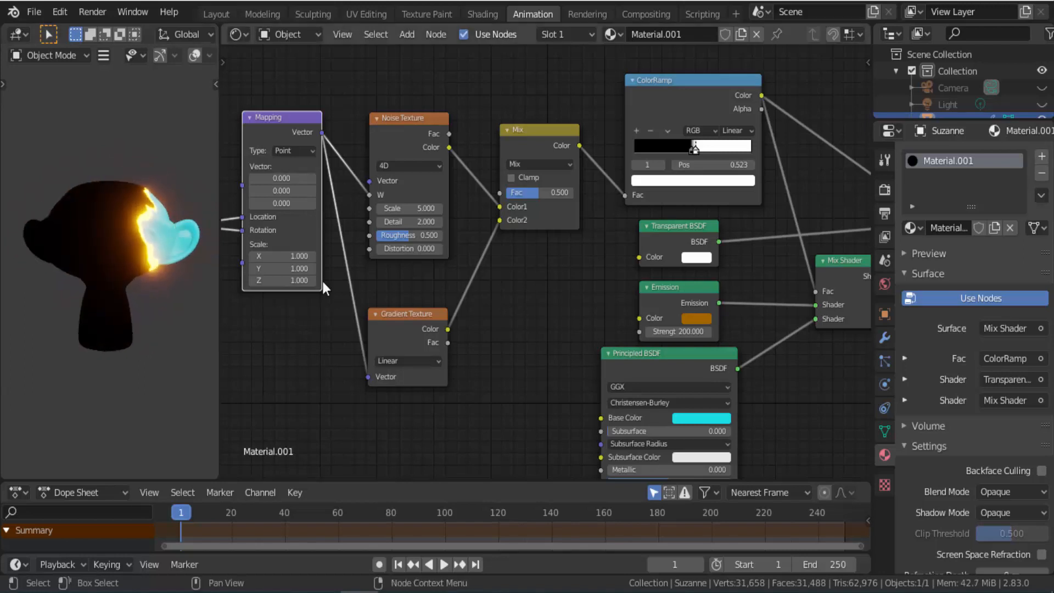
- Set the blend mode of Material.001 to Alpha Hashed
scroll(502, 319, "down", 3)
scroll(502, 319, "down", 4)
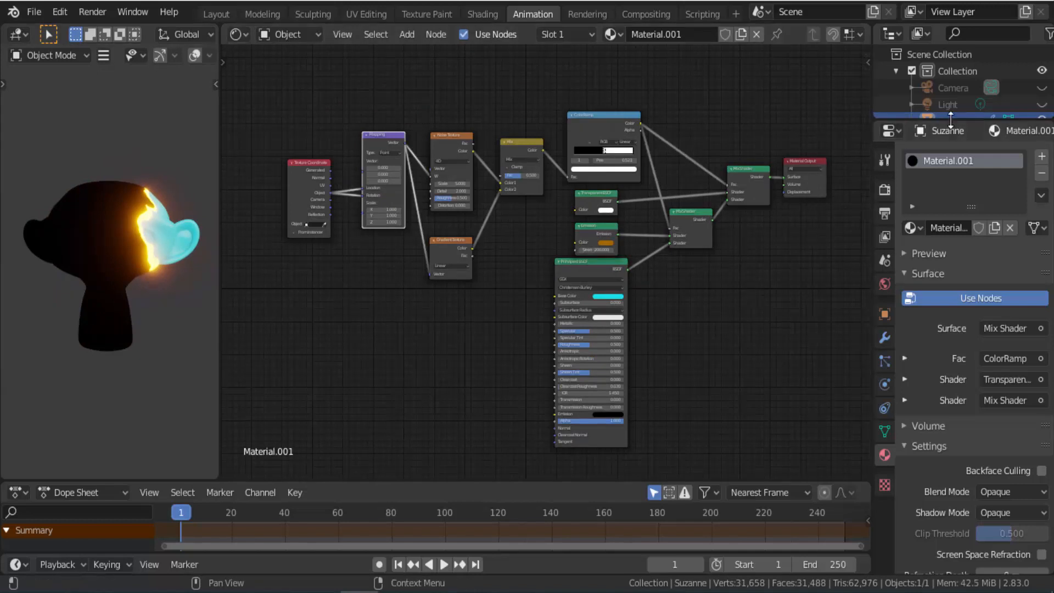
left_click_drag(950, 118, 950, 143)
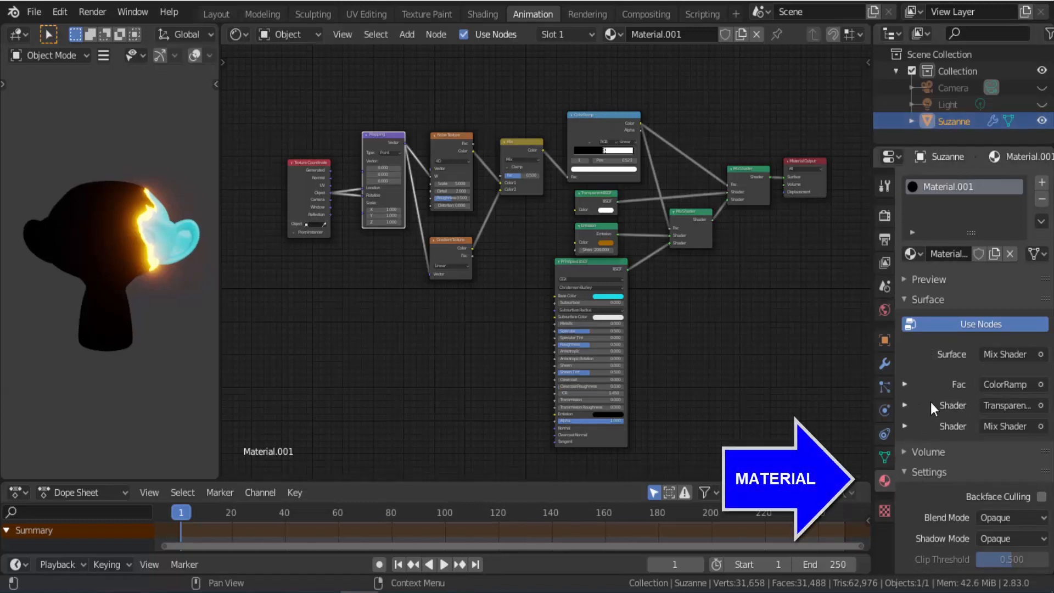
scroll(931, 374, "down", 5)
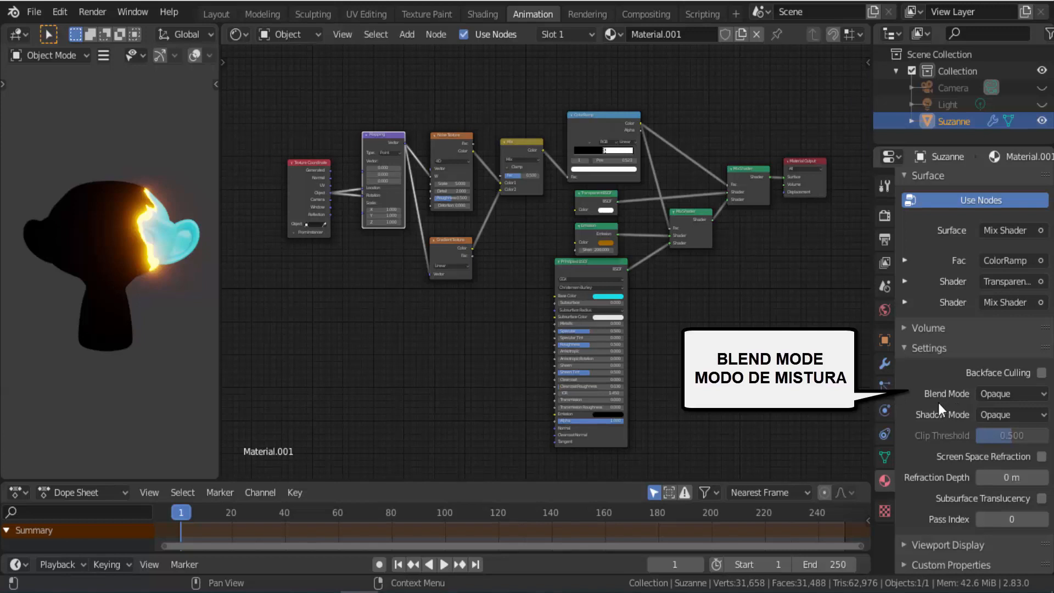
left_click(1012, 392)
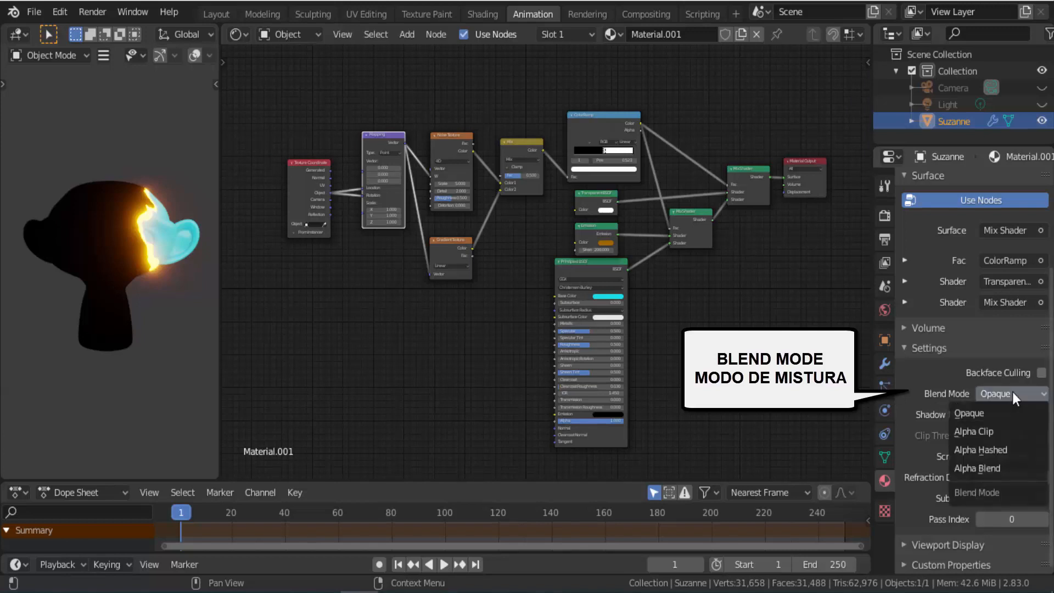
left_click(987, 467)
left_click(980, 450)
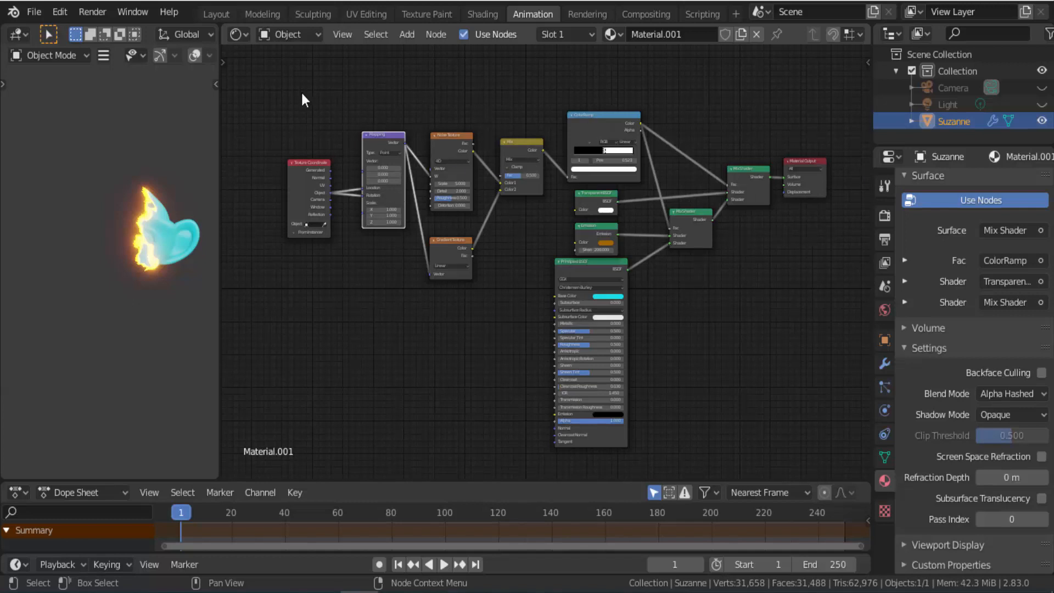
- Switch the node editor area to a 3D Viewport with the monkey's face in view
left_click(239, 34)
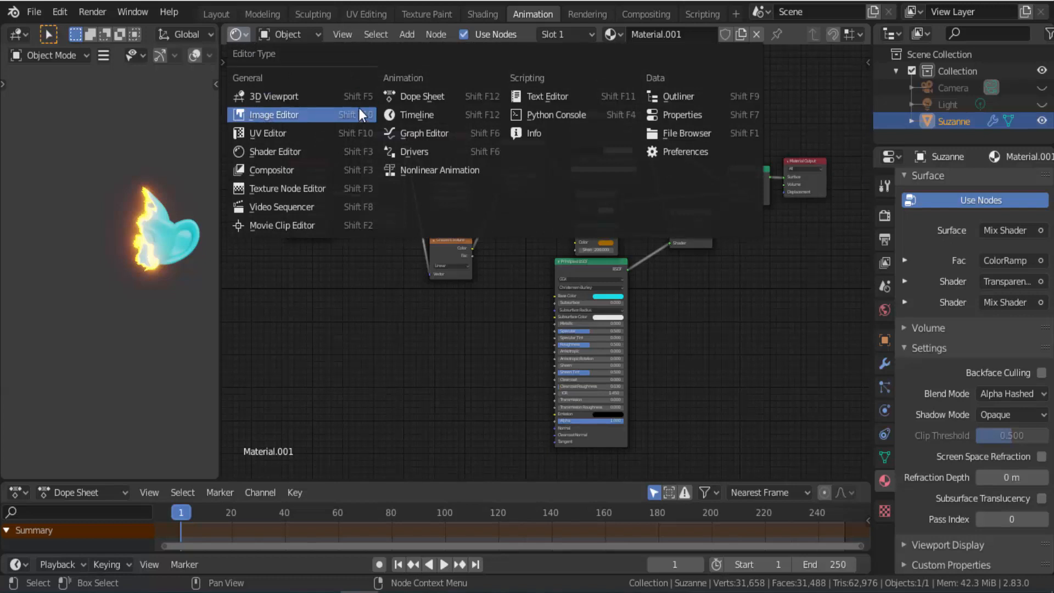
left_click(269, 95)
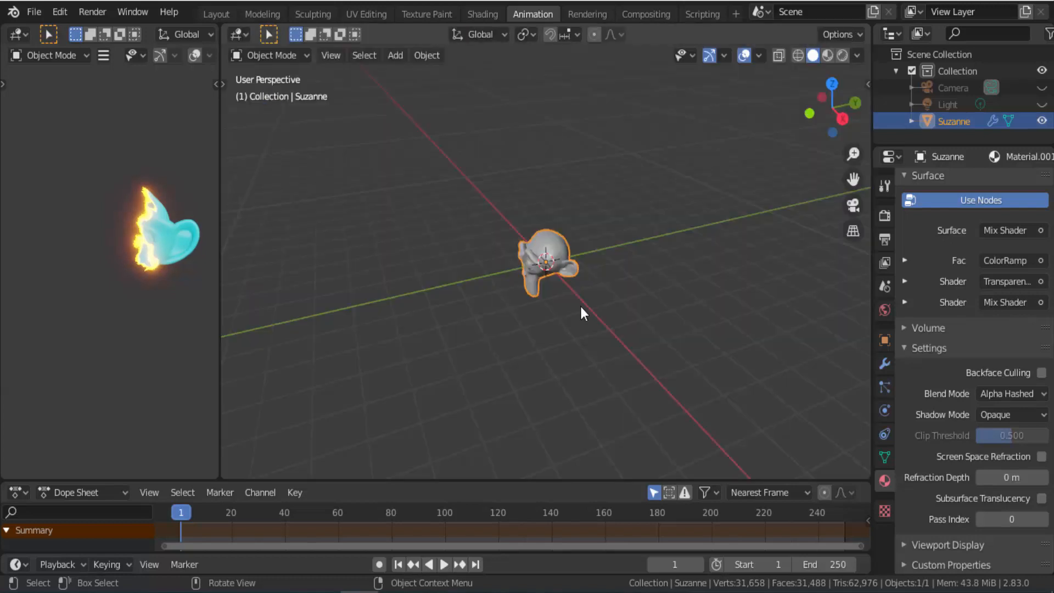
scroll(581, 305, "up", 8)
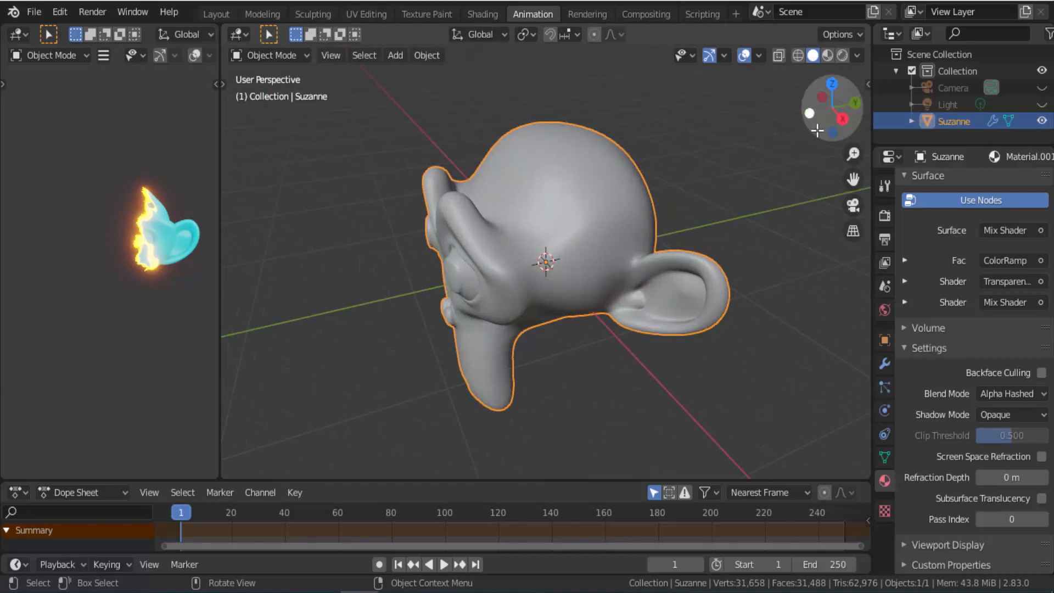
left_click_drag(814, 130, 774, 134)
left_click_drag(832, 109, 759, 136)
right_click(700, 134)
left_click(699, 133)
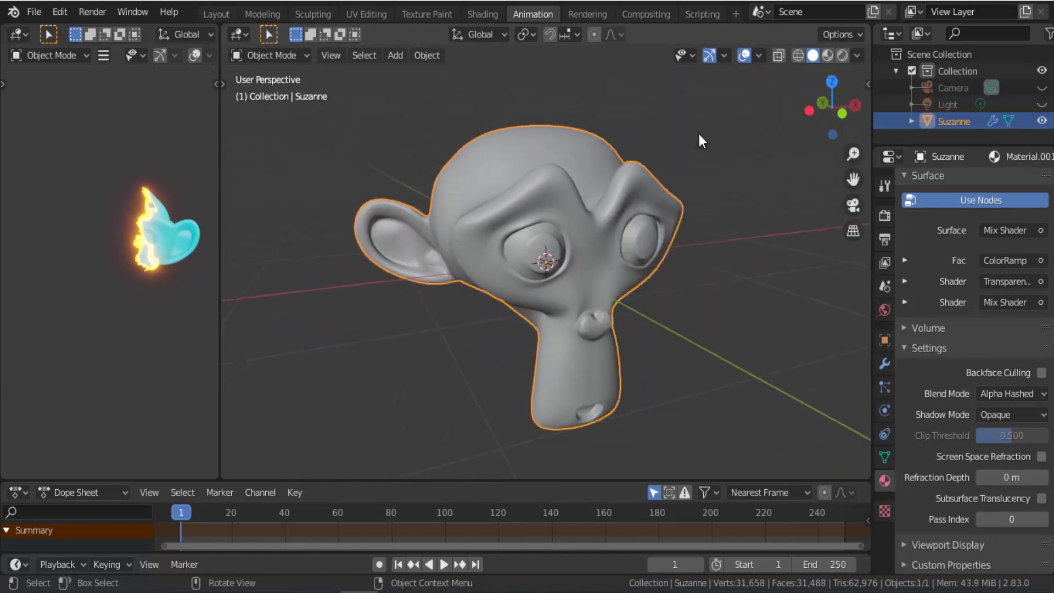
- Add a Plain Axes empty at the center of the monkey
scroll(582, 184, "down", 2)
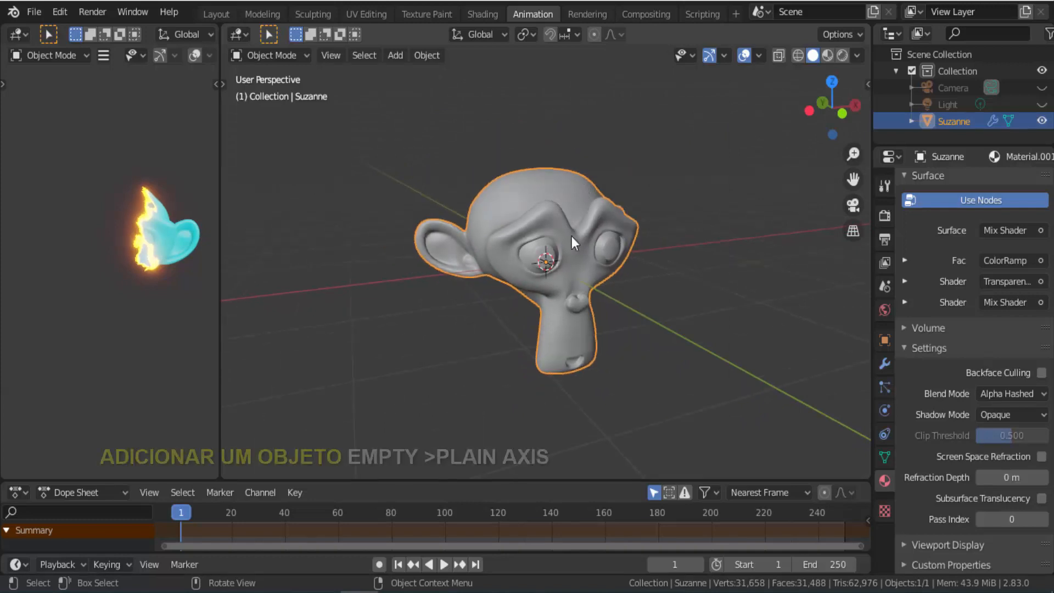
scroll(576, 221, "down", 1)
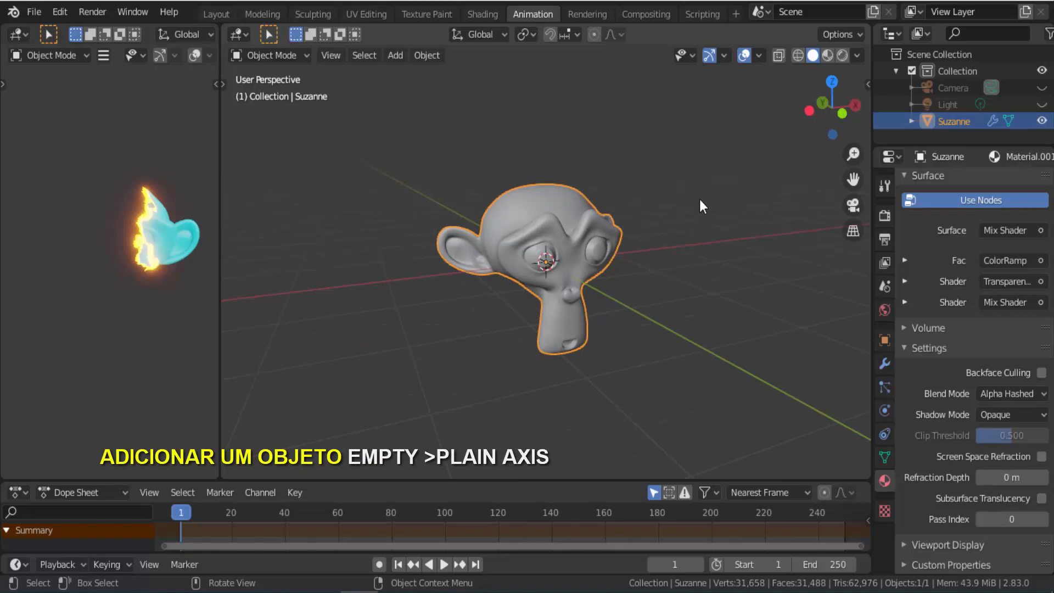
key("shift+a")
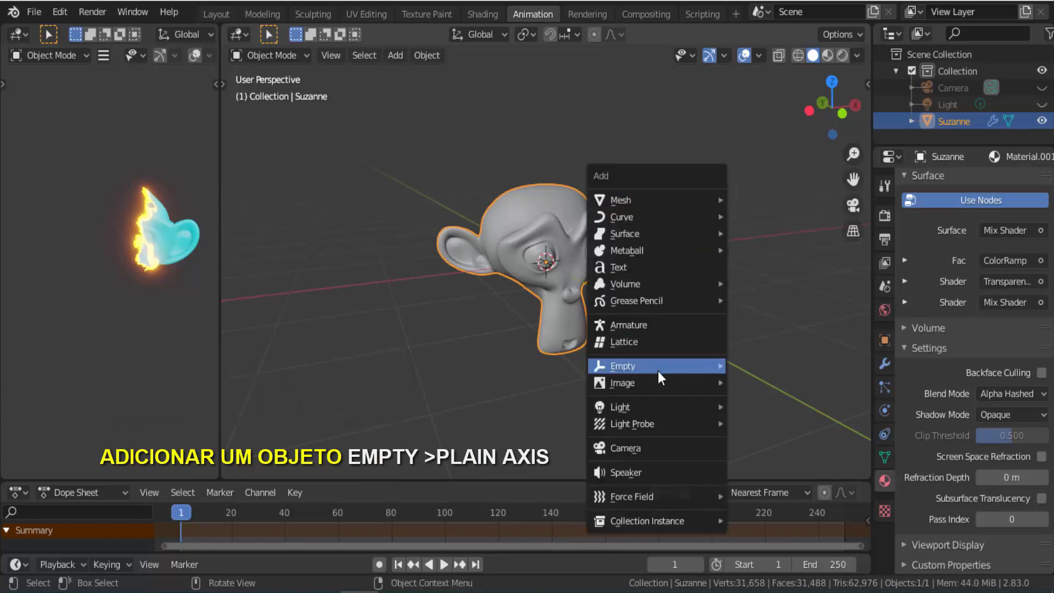
mouse_move(657, 370)
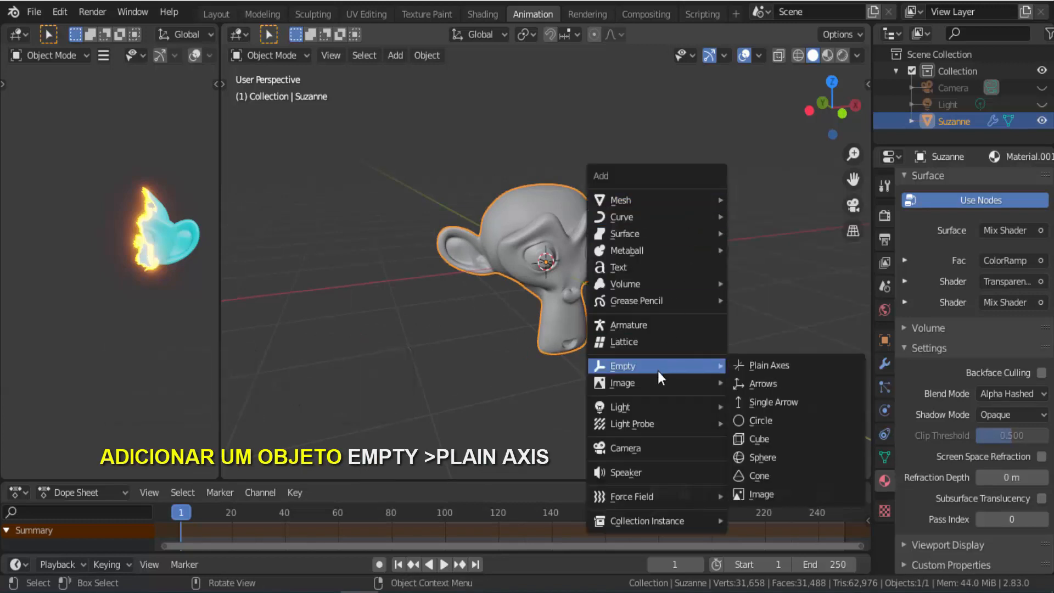
left_click(760, 367)
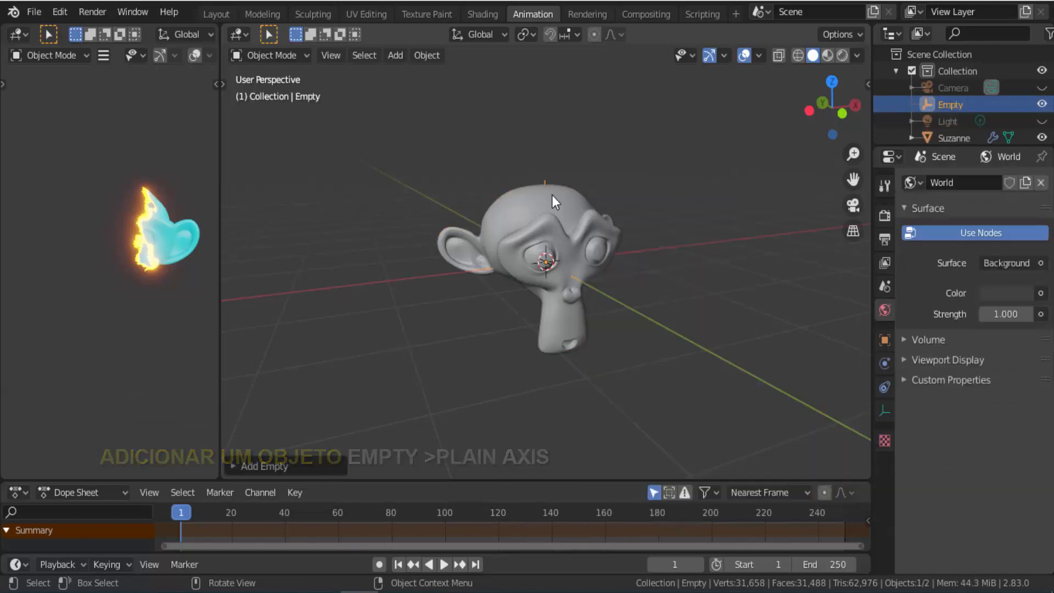
- Display the viewport in wireframe and move the empty along the negative X axis, clear of the monkey's ear
key("shift+z")
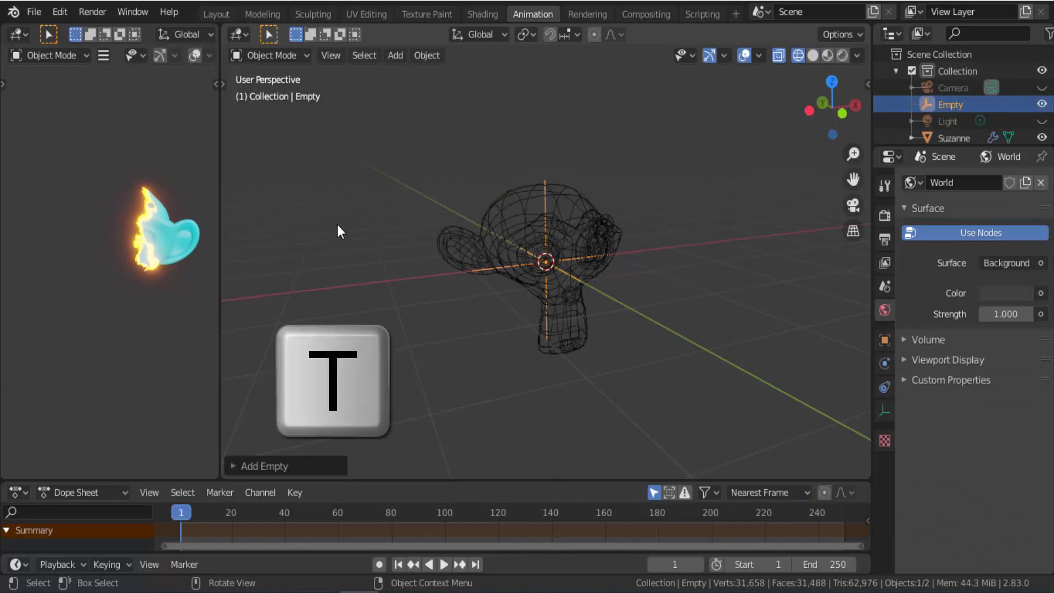
key("t")
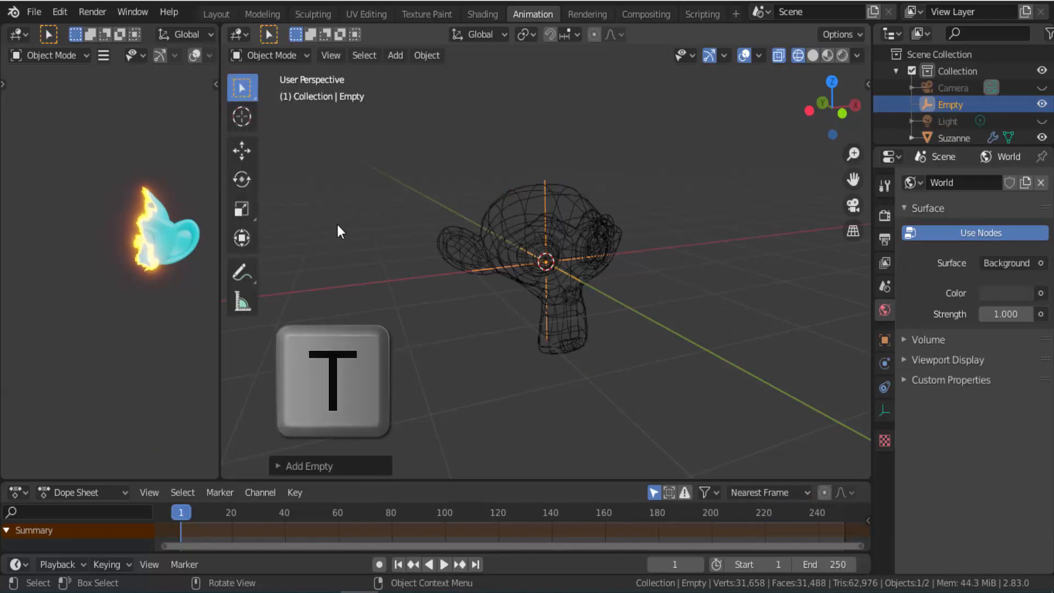
left_click(237, 156)
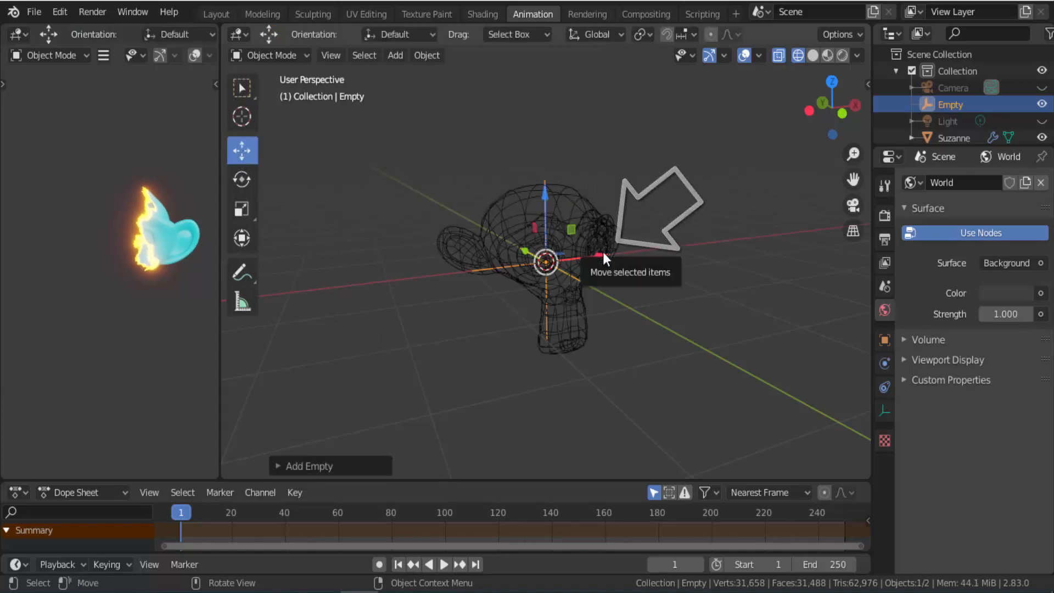
left_click_drag(602, 253, 412, 321)
scroll(412, 321, "down", 2)
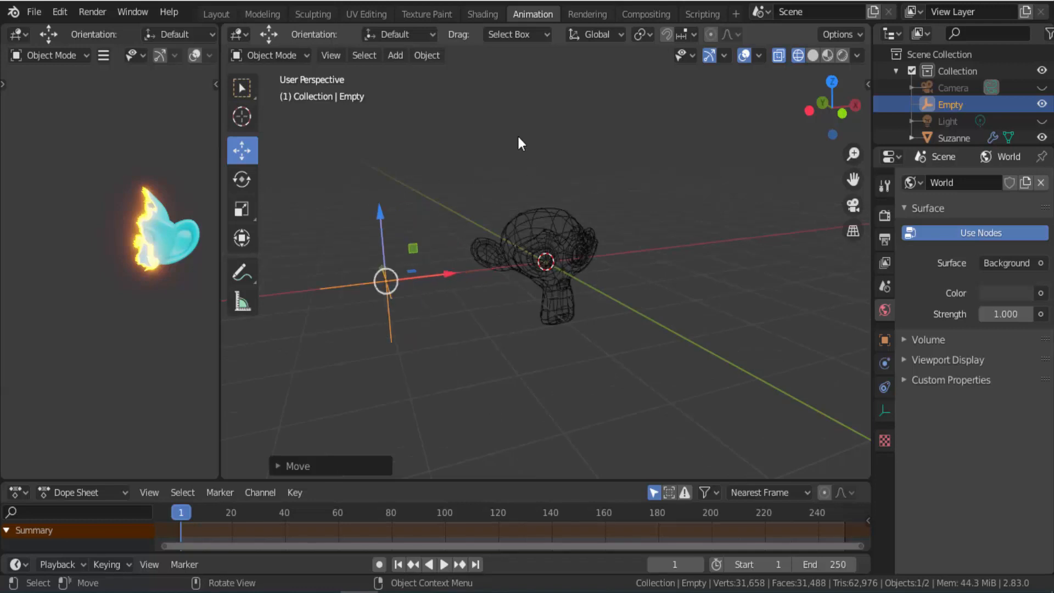
- Switch the 3D Viewport area to the Shader Editor and show the monkey's material nodes
left_click(241, 34)
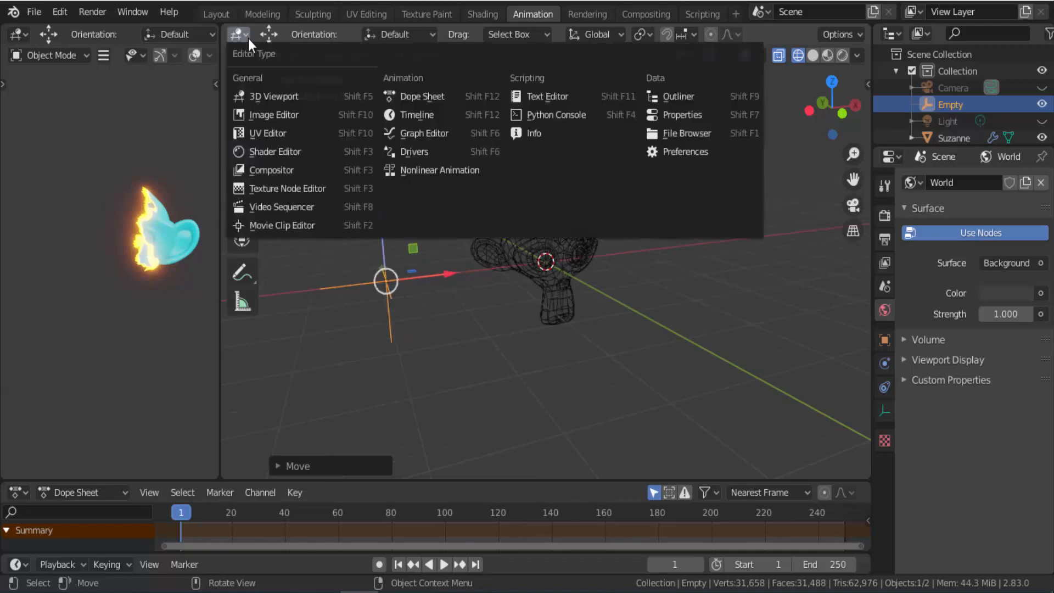
left_click(278, 151)
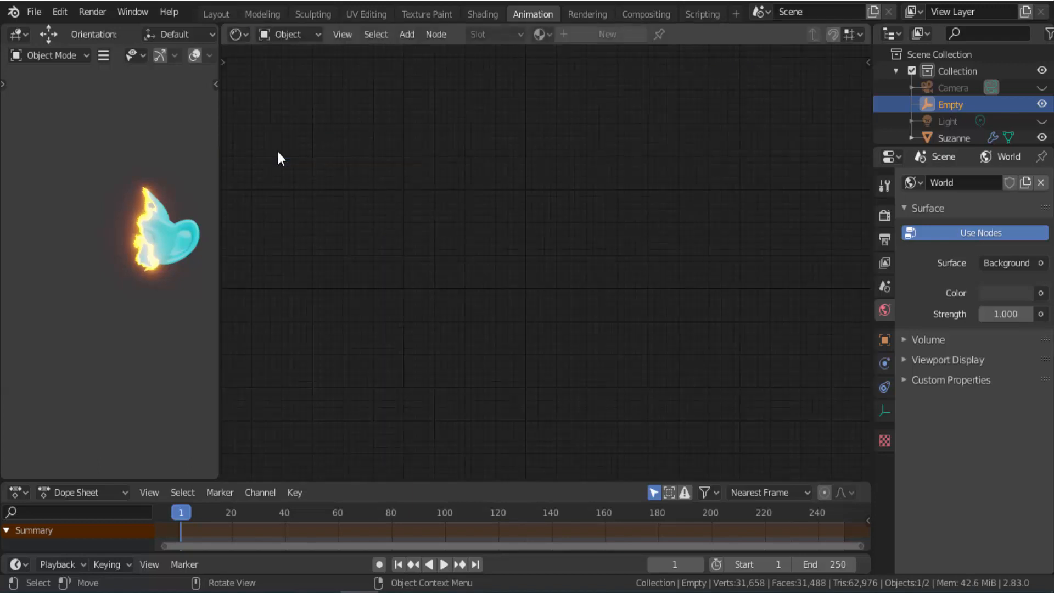
left_click(171, 228)
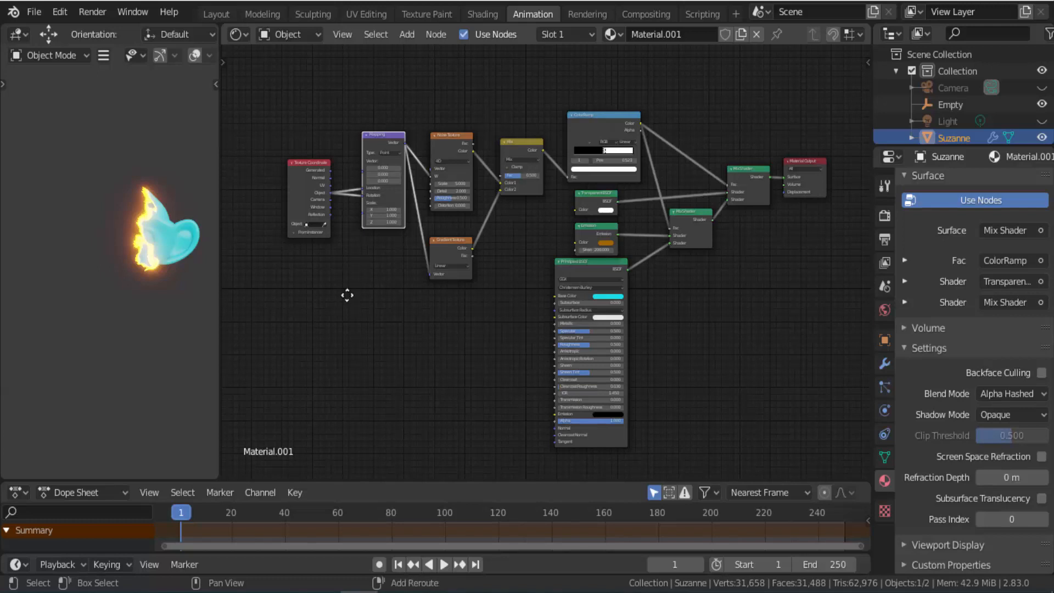
- Set the Object reference of the Texture Coordinate node to Empty
middle_click_drag(347, 296, 526, 346)
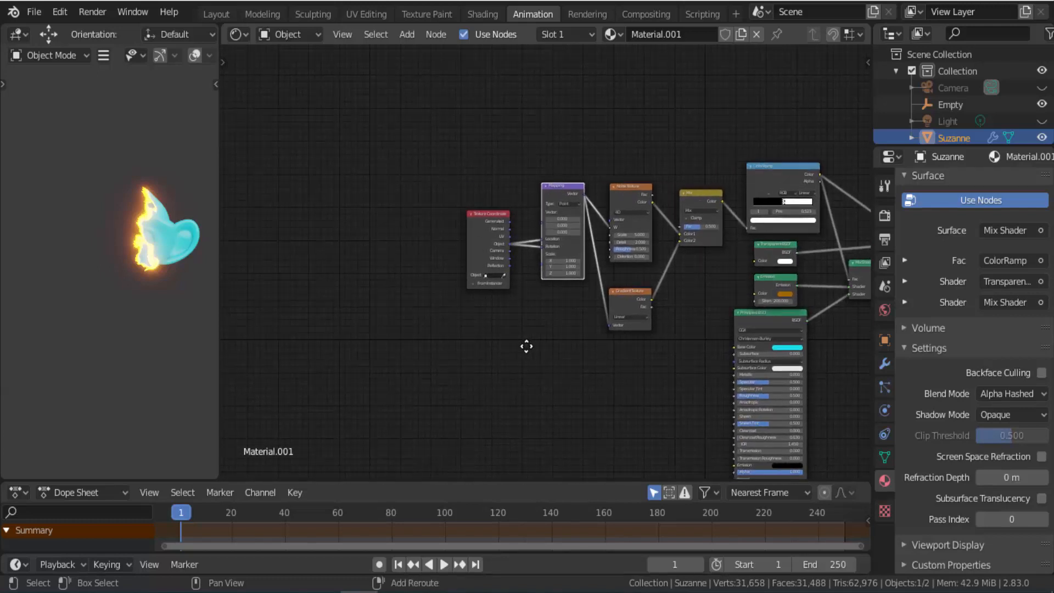
scroll(526, 346, "up", 5)
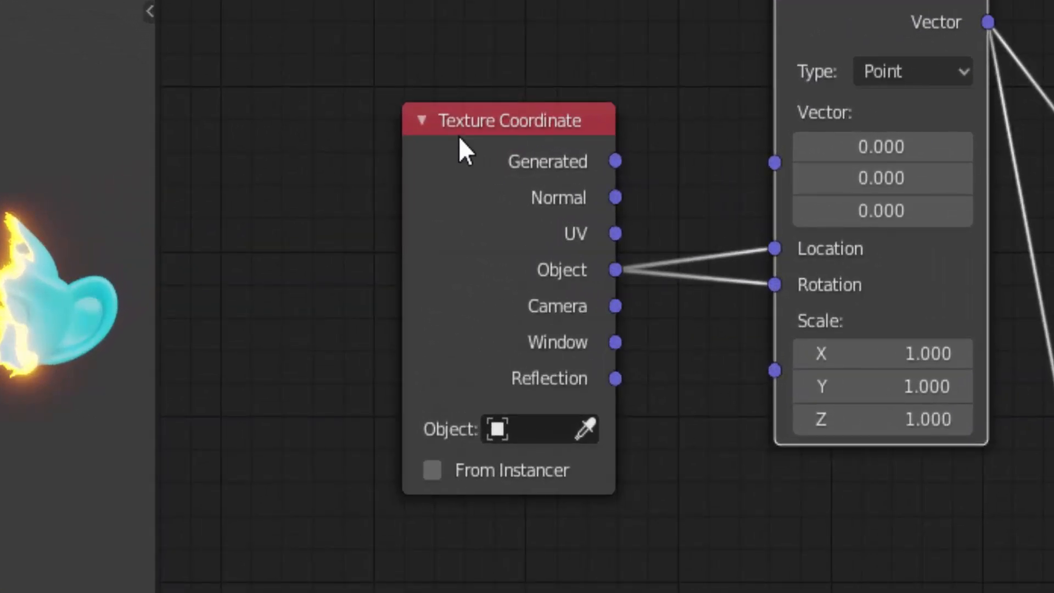
left_click(553, 429)
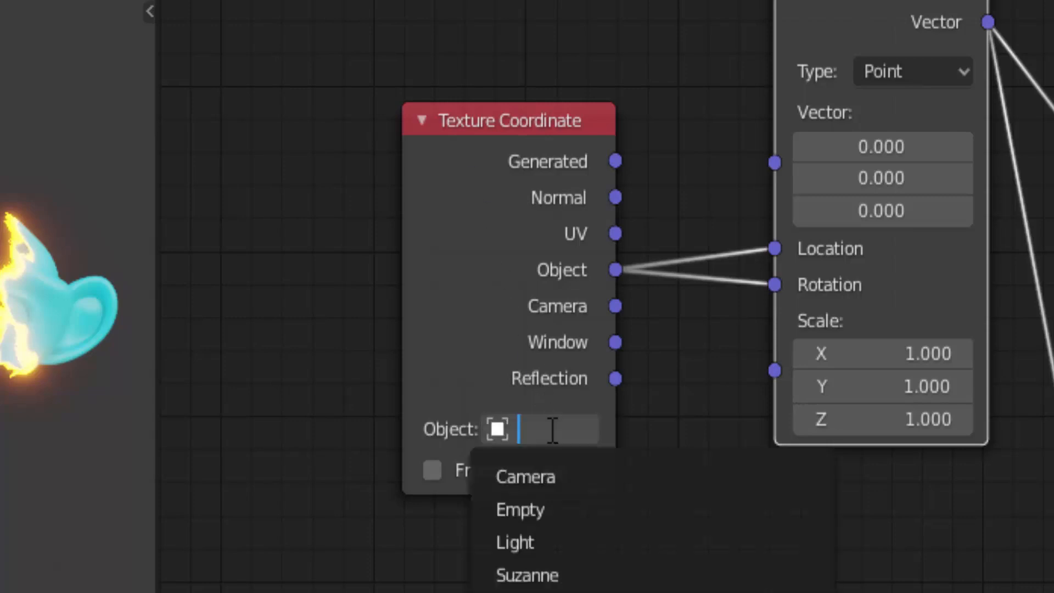
left_click(510, 509)
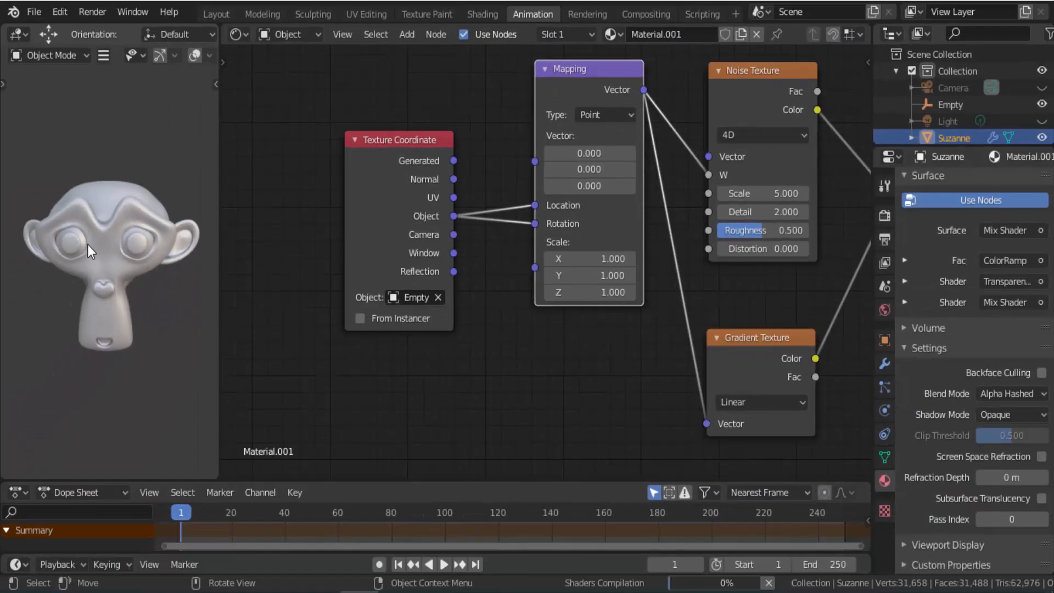
- Switch the Shader Editor area back to a 3D Viewport and display it in Material Preview shading
left_click(244, 34)
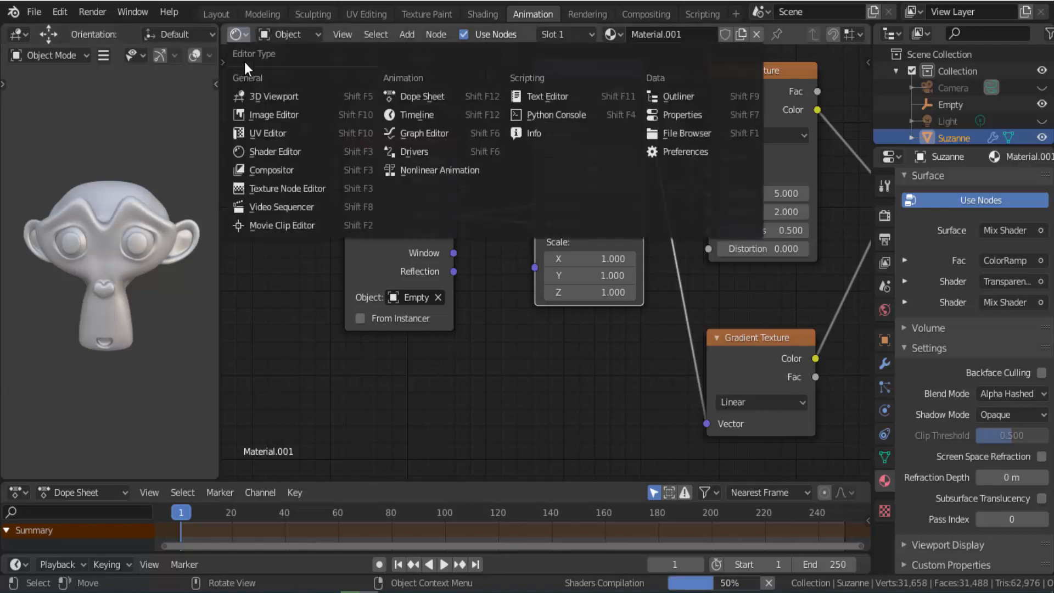
left_click(267, 97)
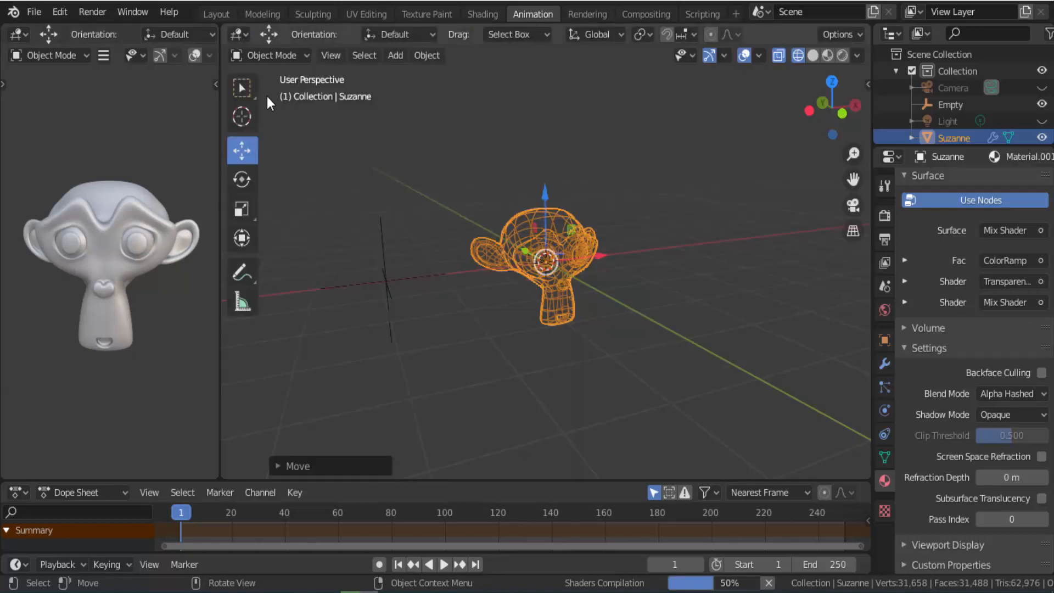
left_click(827, 55)
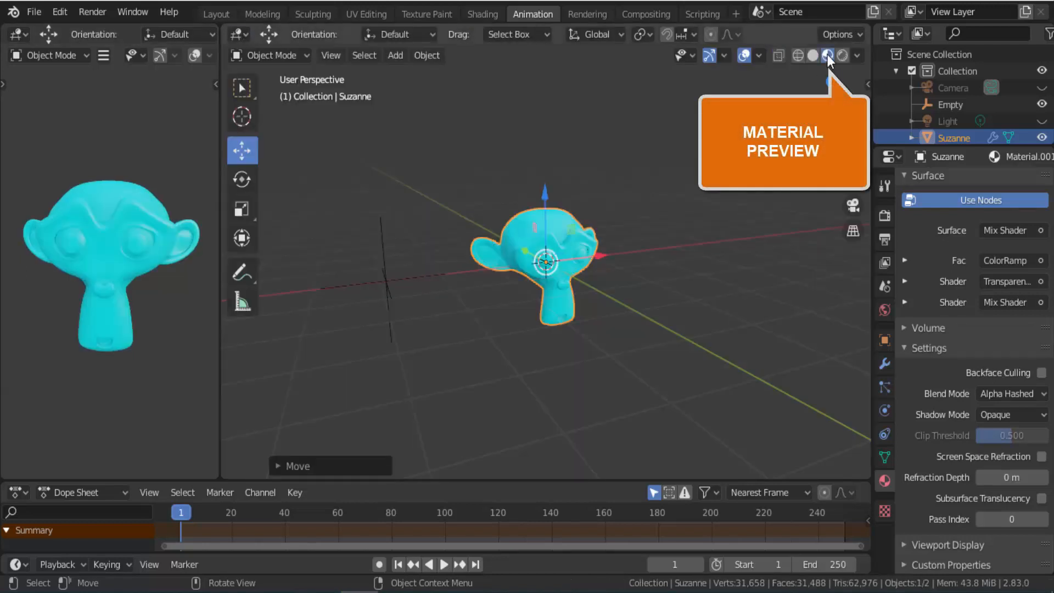
- Move the empty along the X axis toward the monkey, stopping just short of its ear
scroll(677, 205, "up", 3)
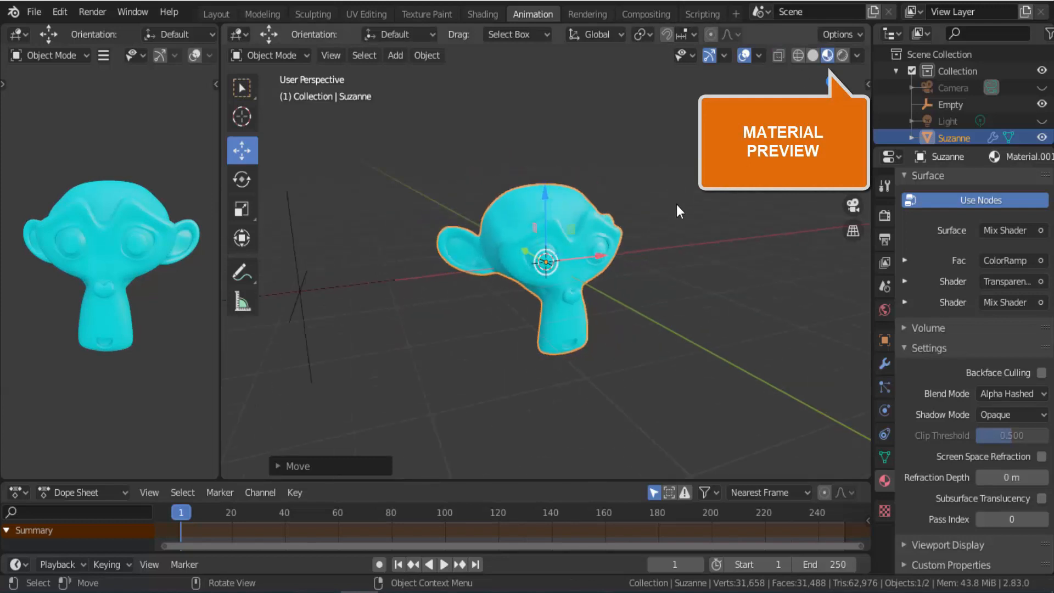
left_click(340, 286)
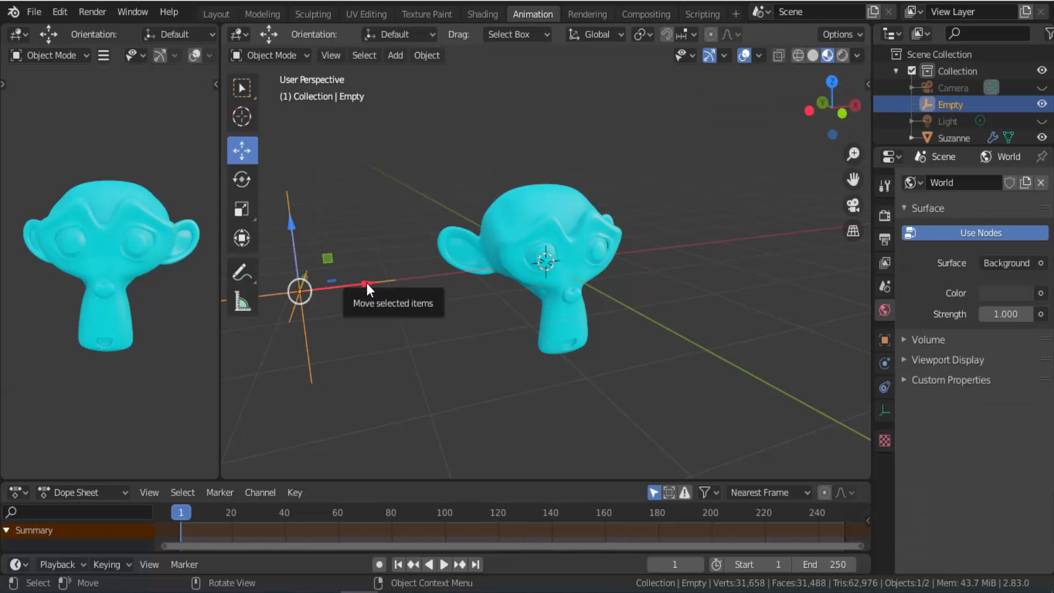
left_click_drag(366, 284, 454, 315)
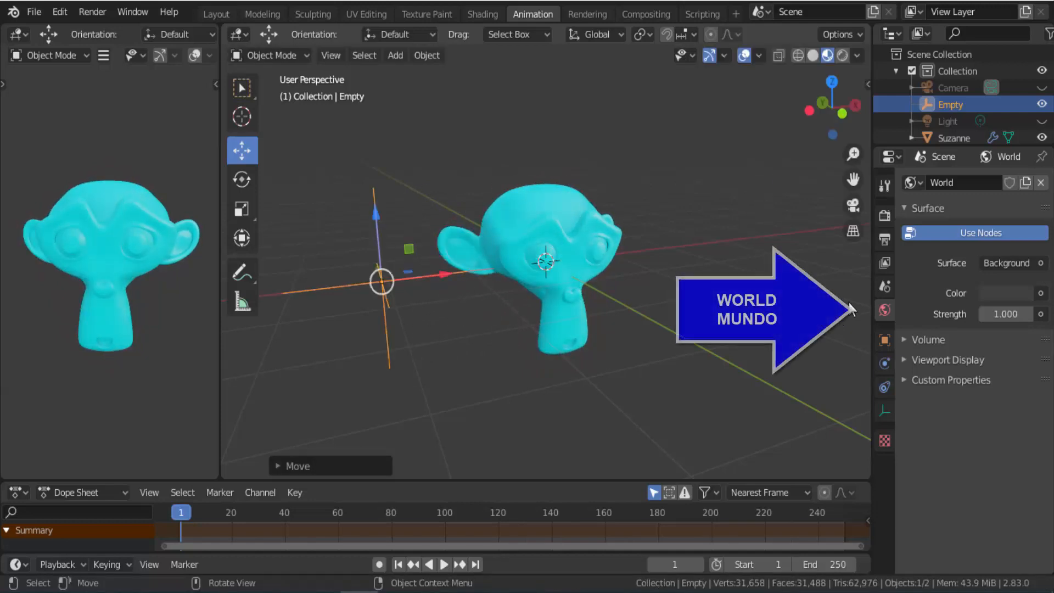
- Set the world background color to black and enable Scene World lighting for the Material Preview
left_click(1012, 295)
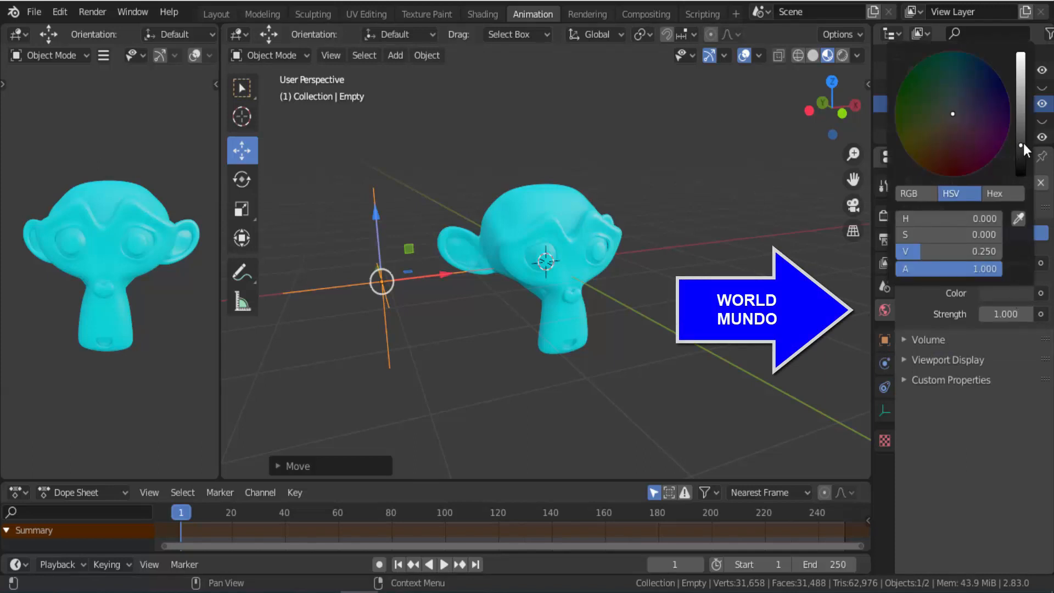
left_click_drag(1022, 143, 1021, 173)
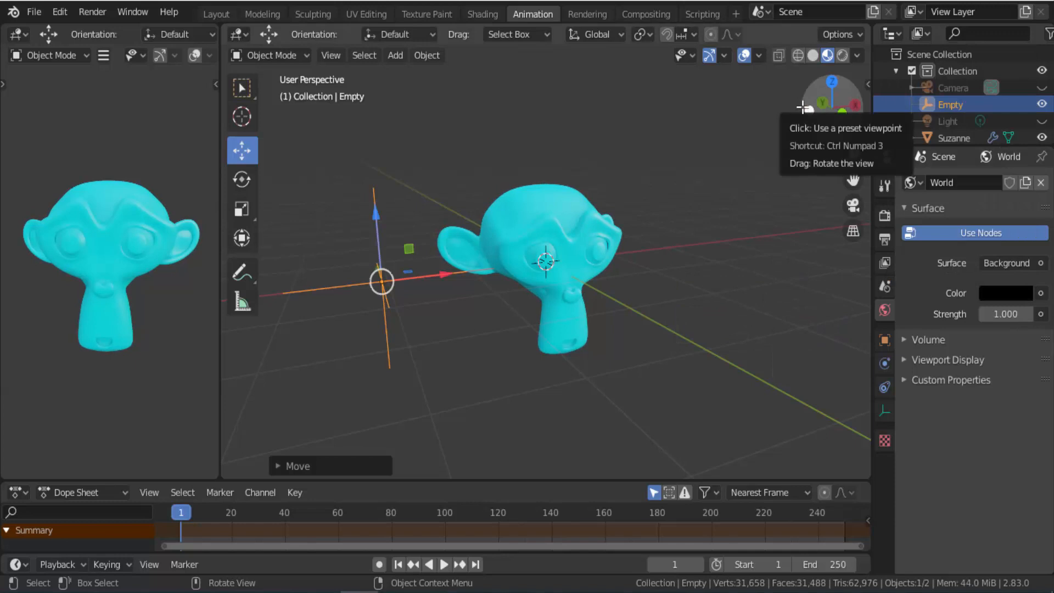
left_click(858, 55)
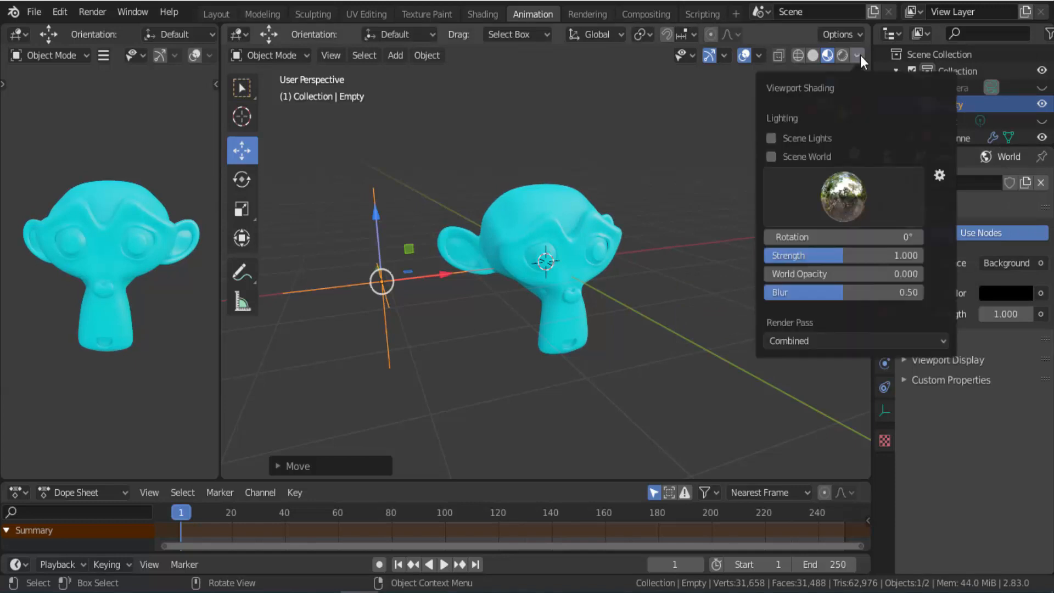
left_click(771, 156)
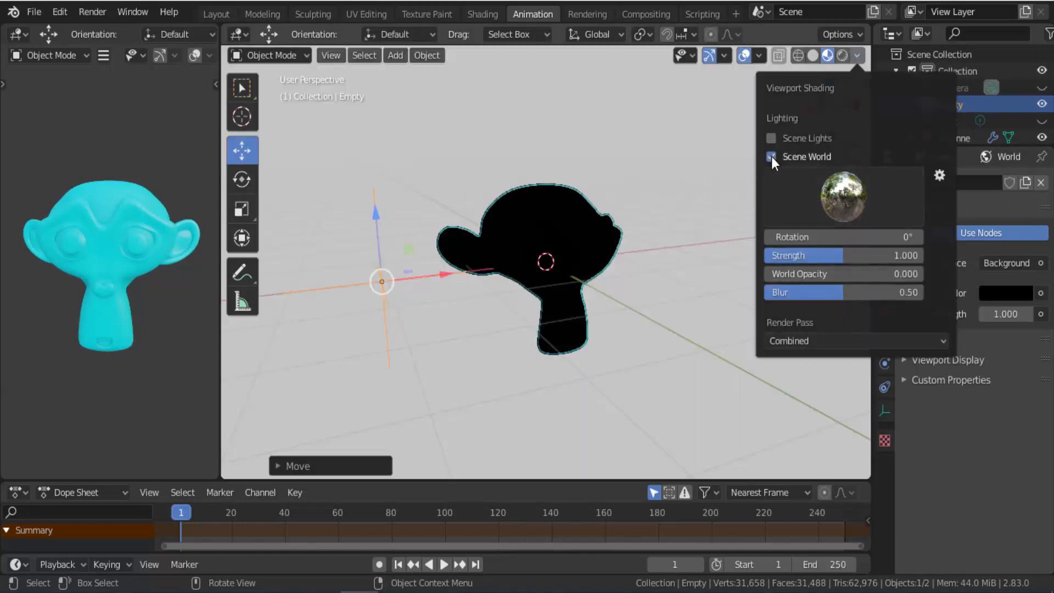
- Test the dissolve by moving the empty along X through the monkey and back, and display the viewport in Rendered shading
key("g")
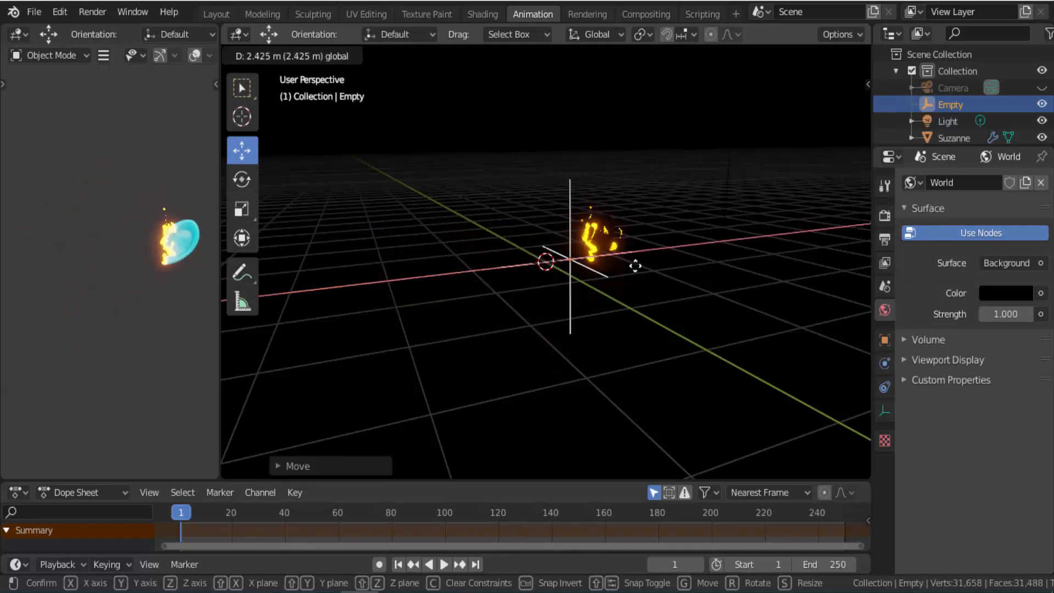
left_click(456, 282)
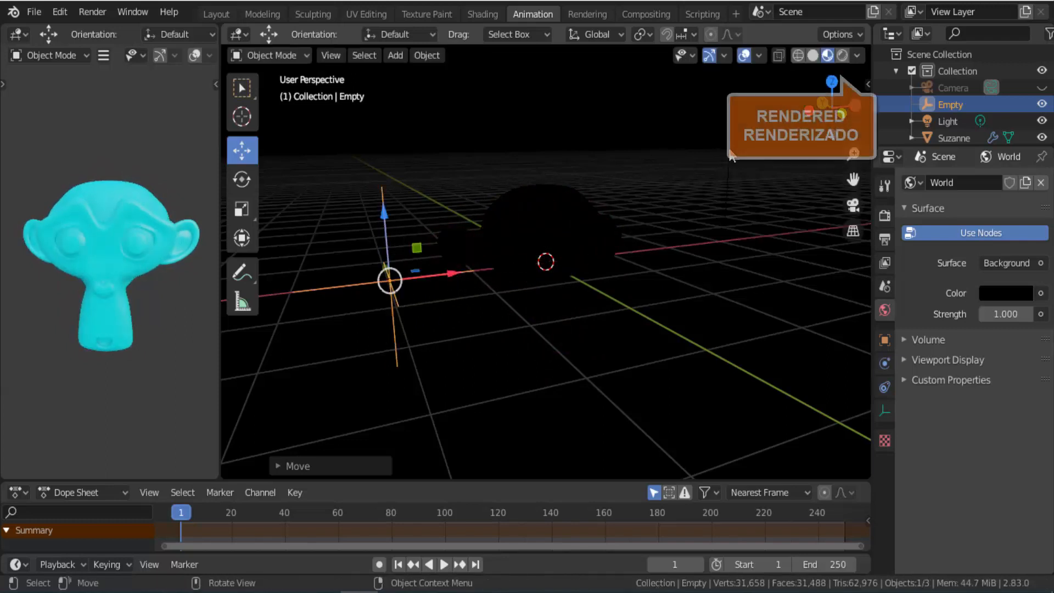
left_click(843, 56)
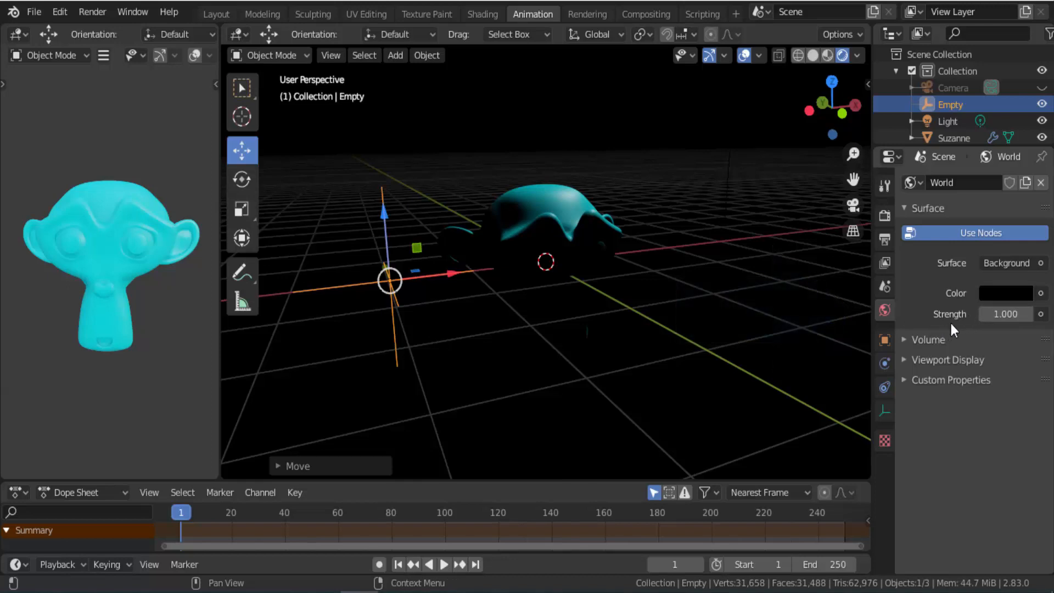
- Use an Environment Texture as the world color, loading epping_forest_01_2k.hdr from the IMAGENS HDRI folder
left_click(1040, 292)
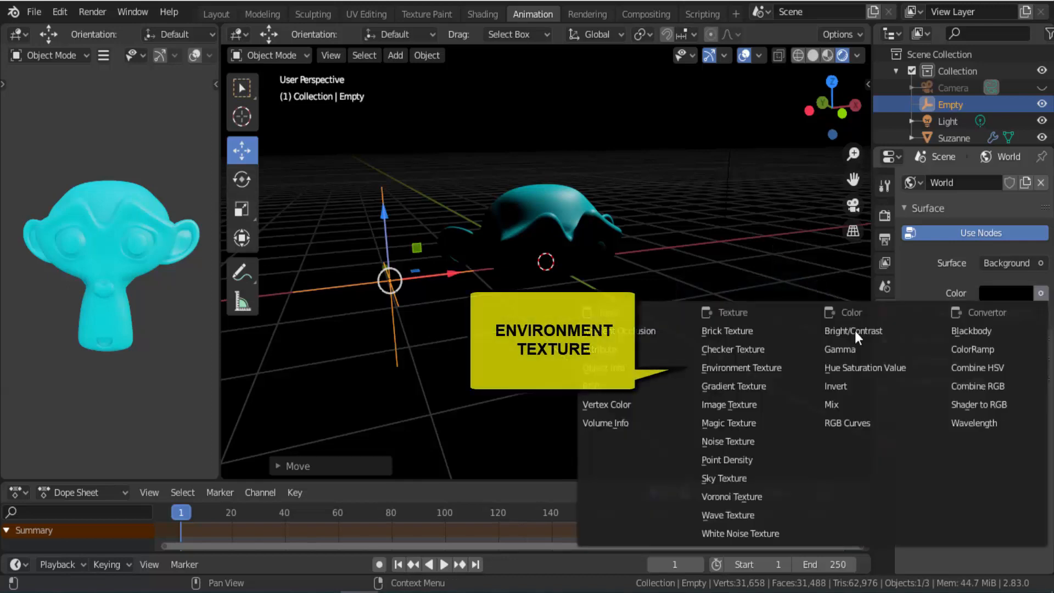
left_click(746, 368)
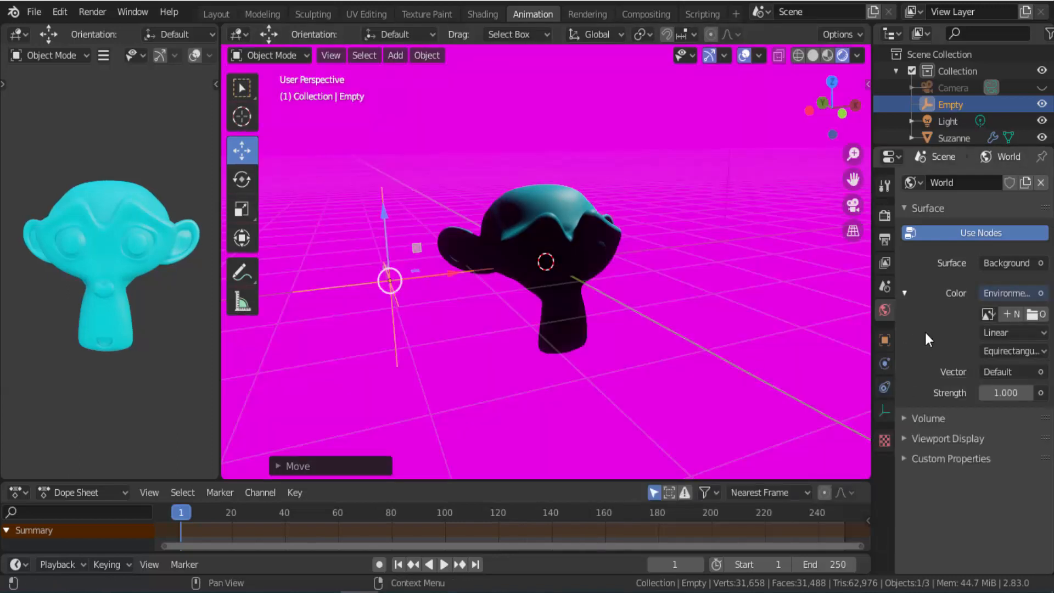
left_click(1035, 314)
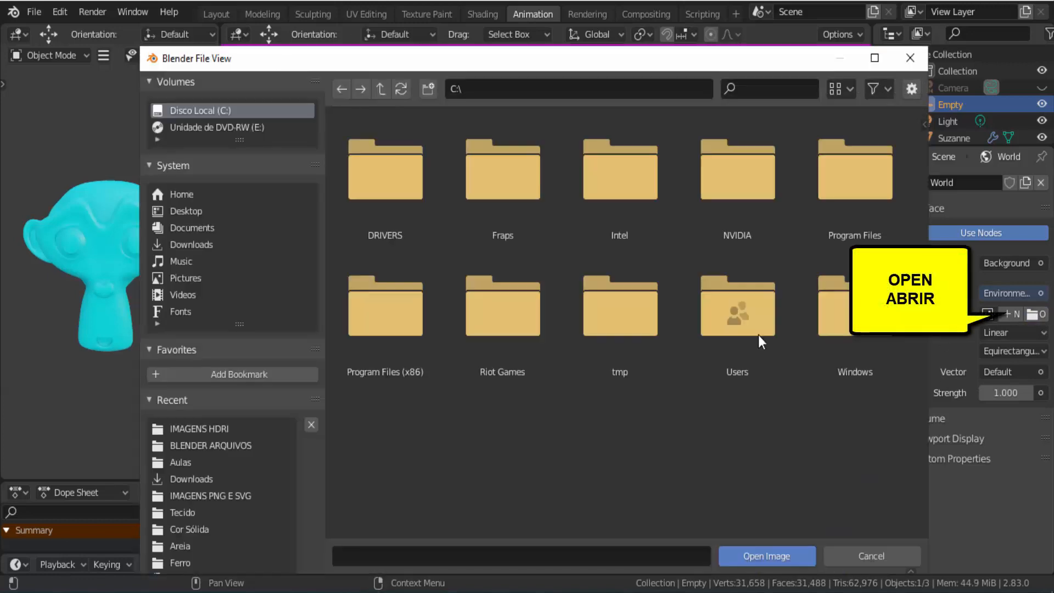
left_click(203, 434)
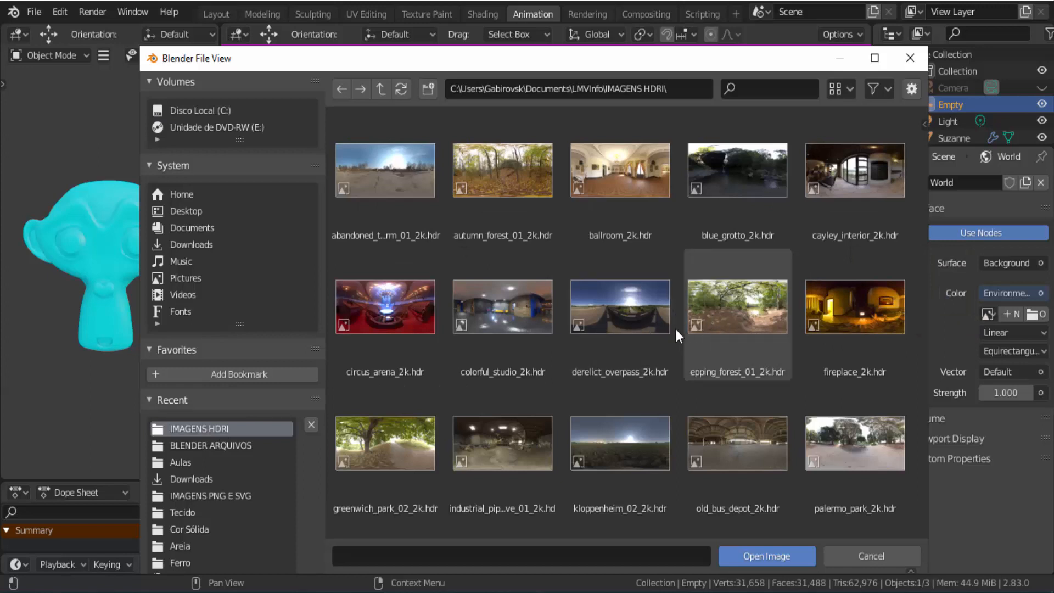
left_click(729, 313)
left_click(777, 555)
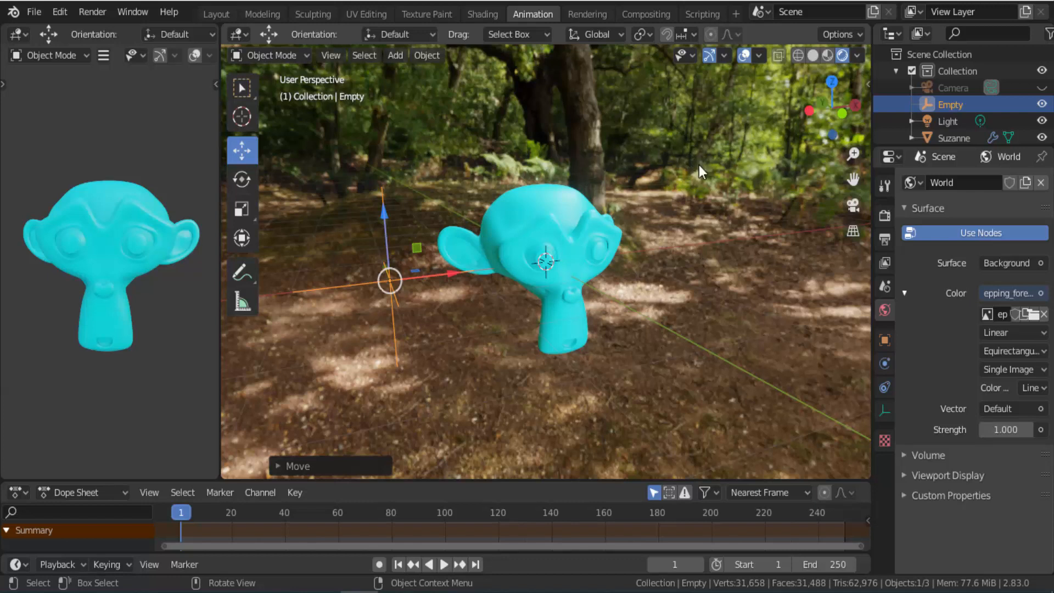
- Enable Transparent in the Film render settings to hide the environment background
left_click(884, 215)
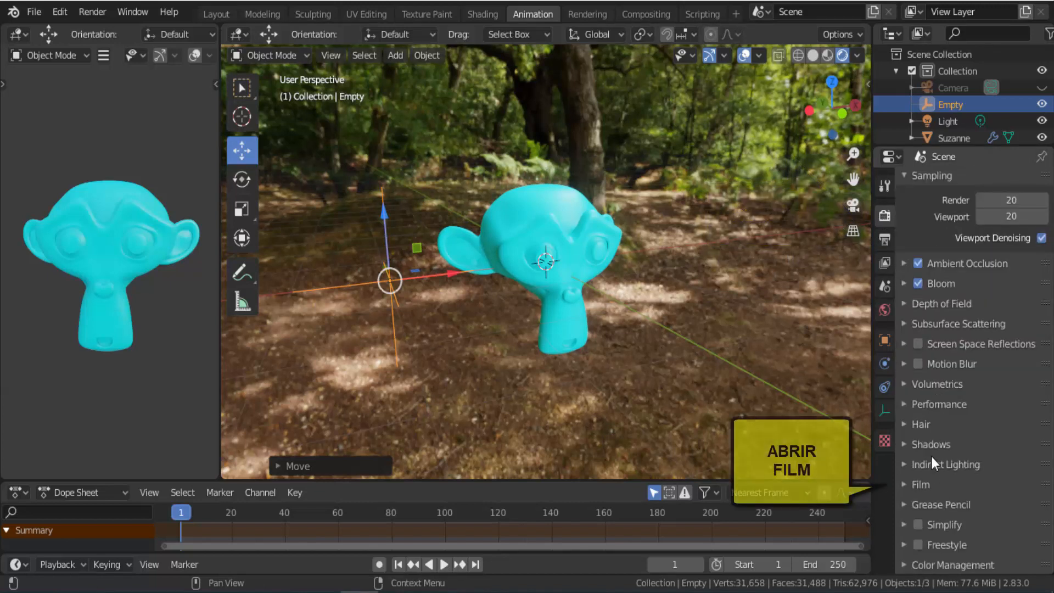
left_click(903, 484)
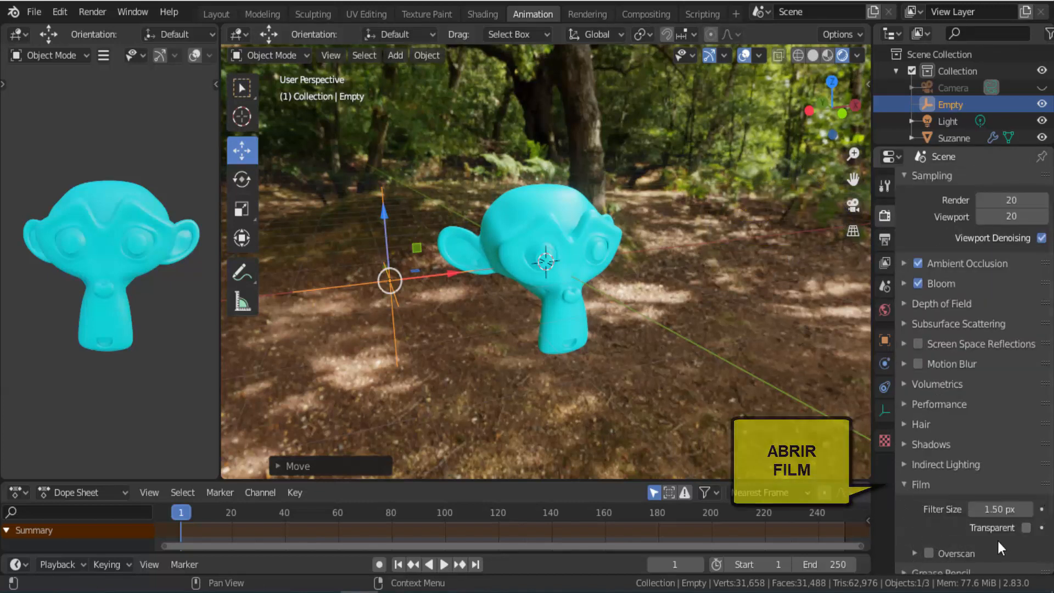
left_click(1026, 528)
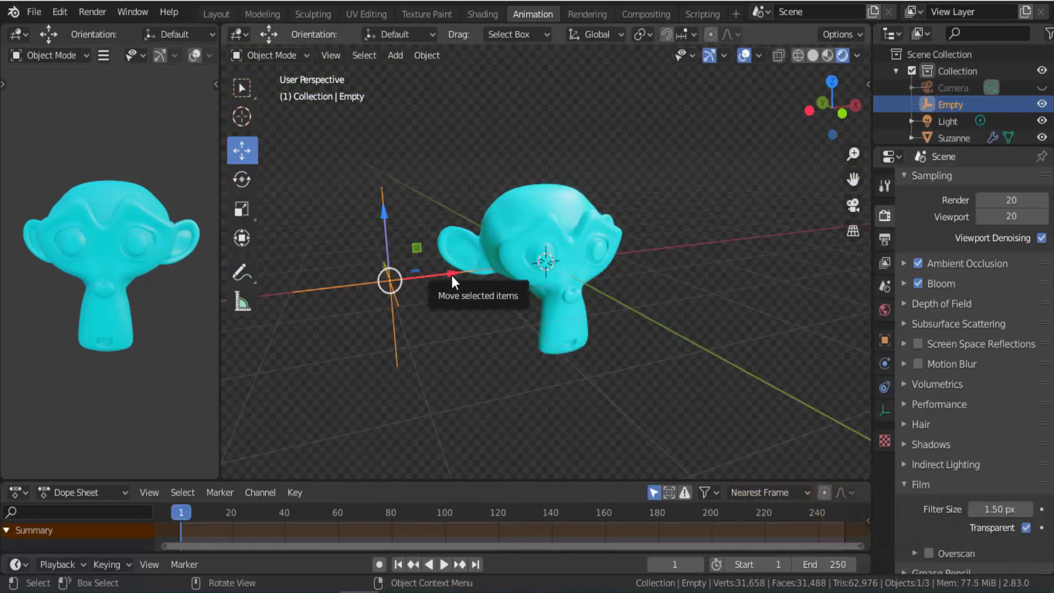
- Test the empty's movement along X and raise it along Z to above the monkey's head height, beside the monkey
mouse_move(446, 277)
left_mouse_down()
mouse_move(590, 296)
mouse_move(680, 287)
mouse_move(451, 289)
left_mouse_up()
left_click_drag(826, 129, 552, 236)
mouse_move(477, 258)
left_mouse_down()
mouse_move(568, 298)
mouse_move(680, 325)
mouse_move(470, 273)
left_mouse_up()
left_click_drag(410, 187, 413, 110)
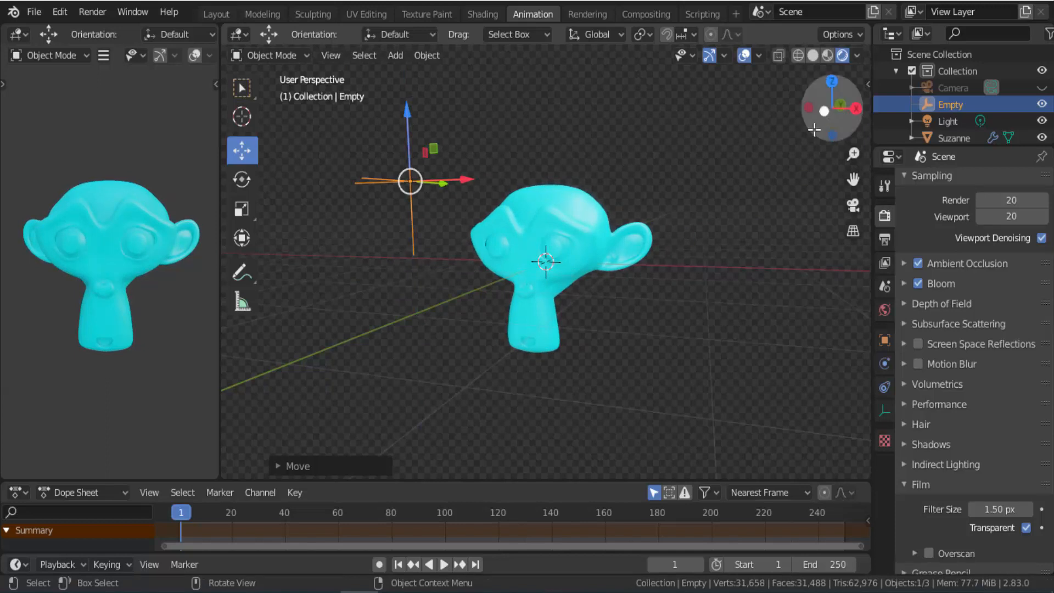
- Rotate the empty slightly about the global Y axis and move it along X past the monkey to test the angled dissolve
left_click_drag(811, 122, 861, 137)
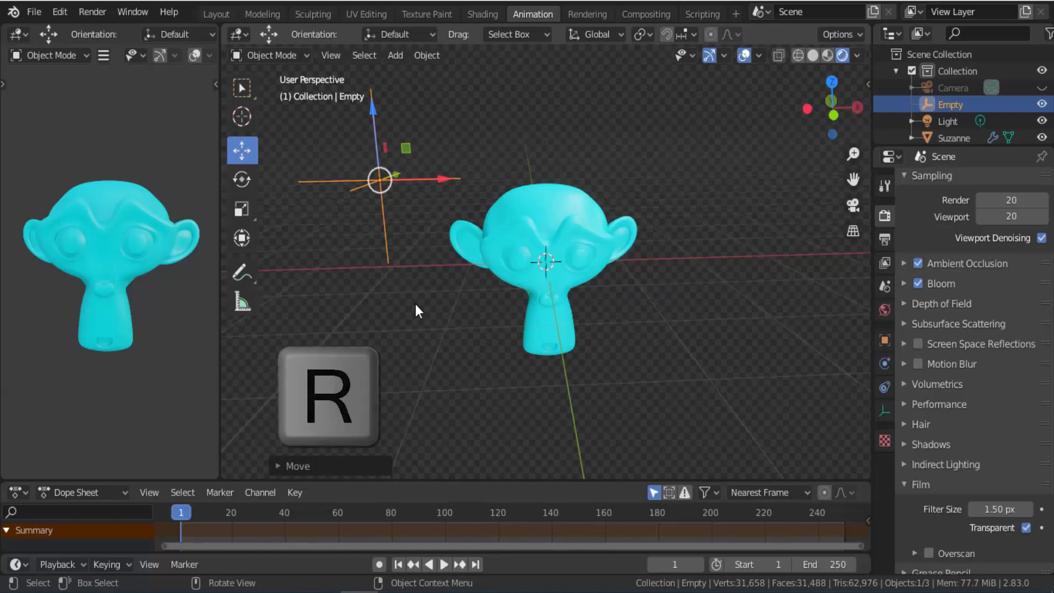
key("r")
key("y")
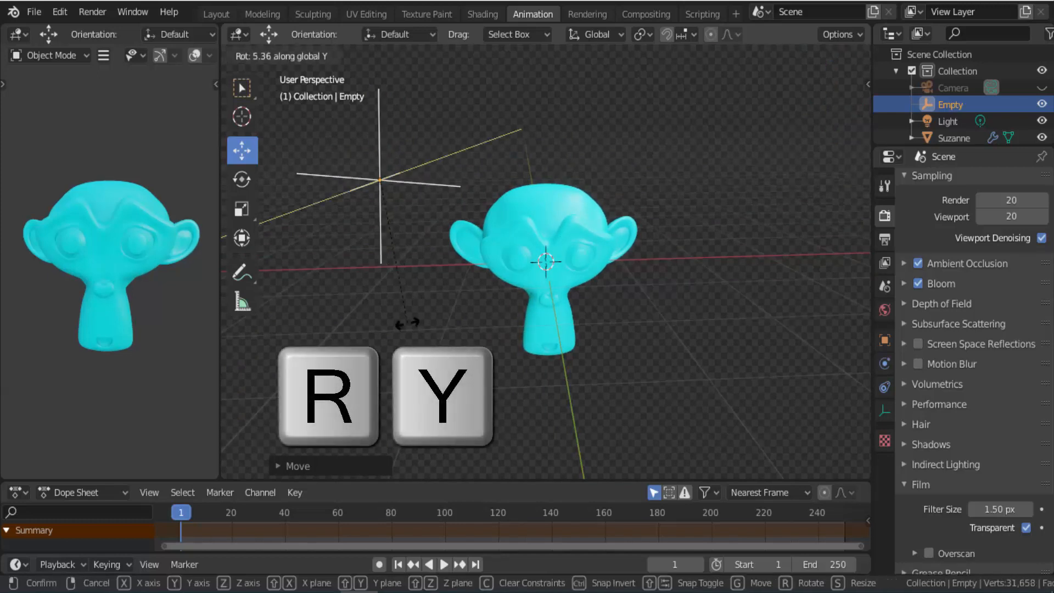
left_click(380, 346)
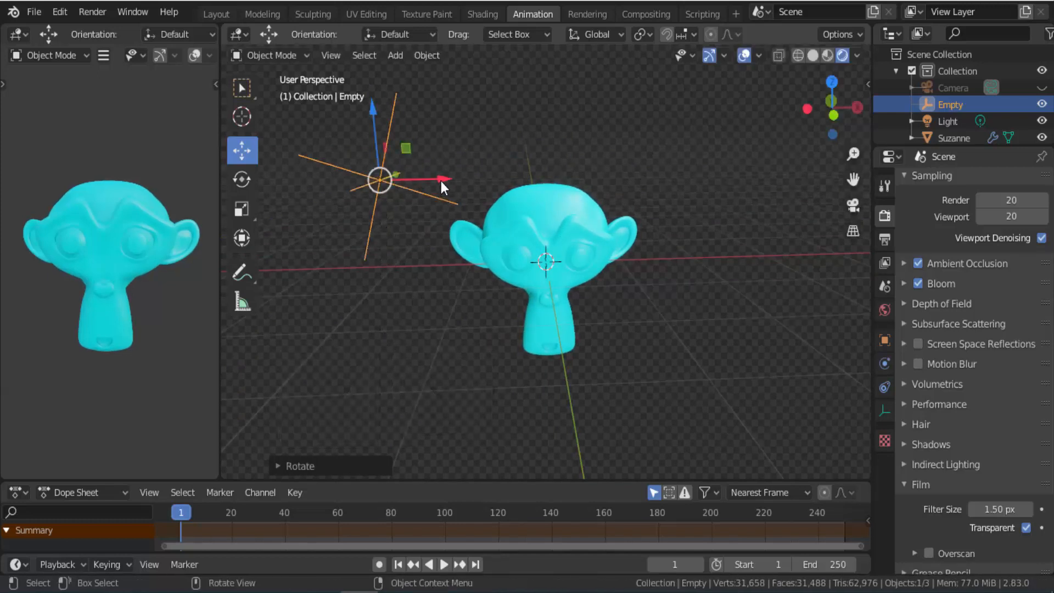
left_click_drag(444, 187, 661, 251)
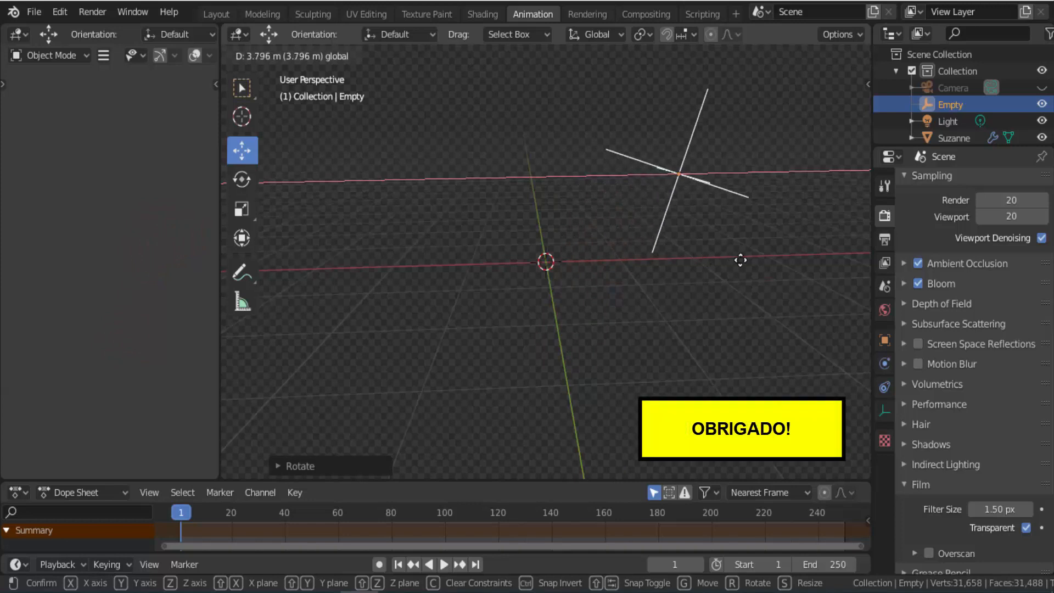